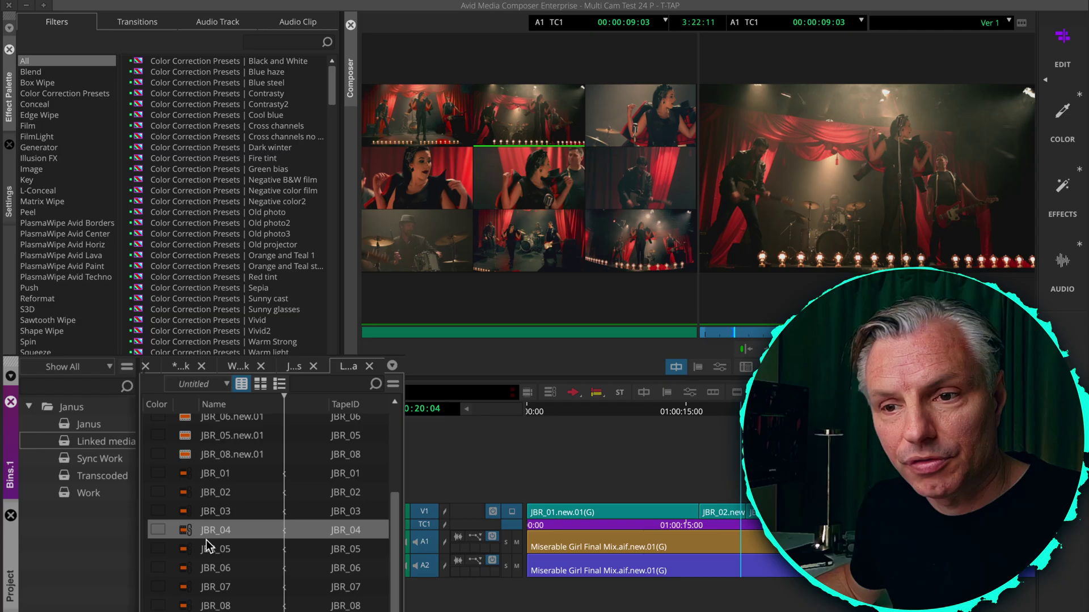
- Scroll the Linked media bin to the top and select JBR_08.new.01 to begin the selection
scroll(189, 555, up, 3)
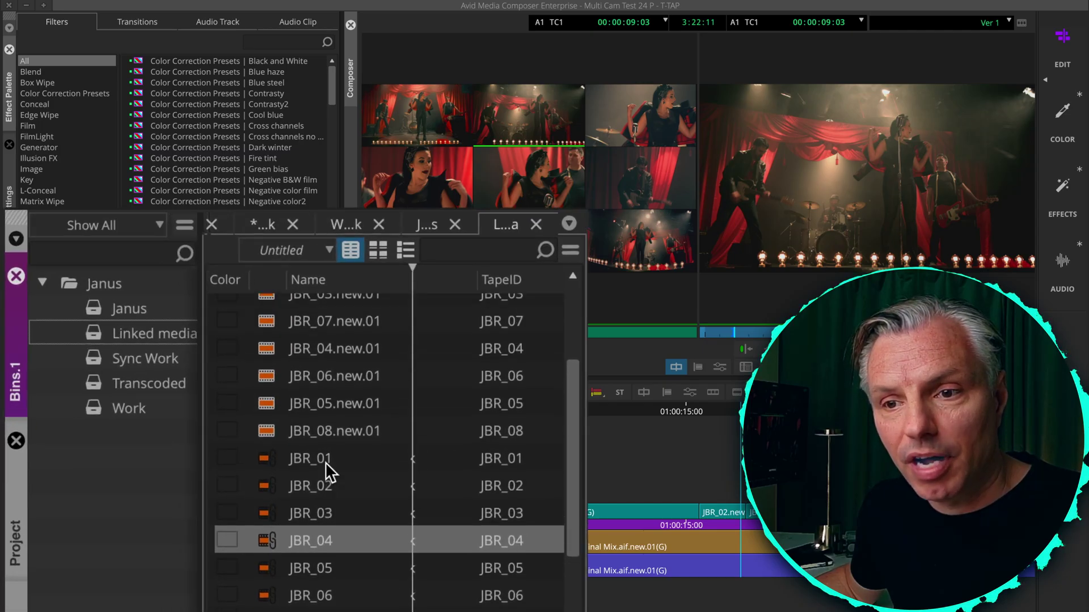
scroll(325, 462, up, 4)
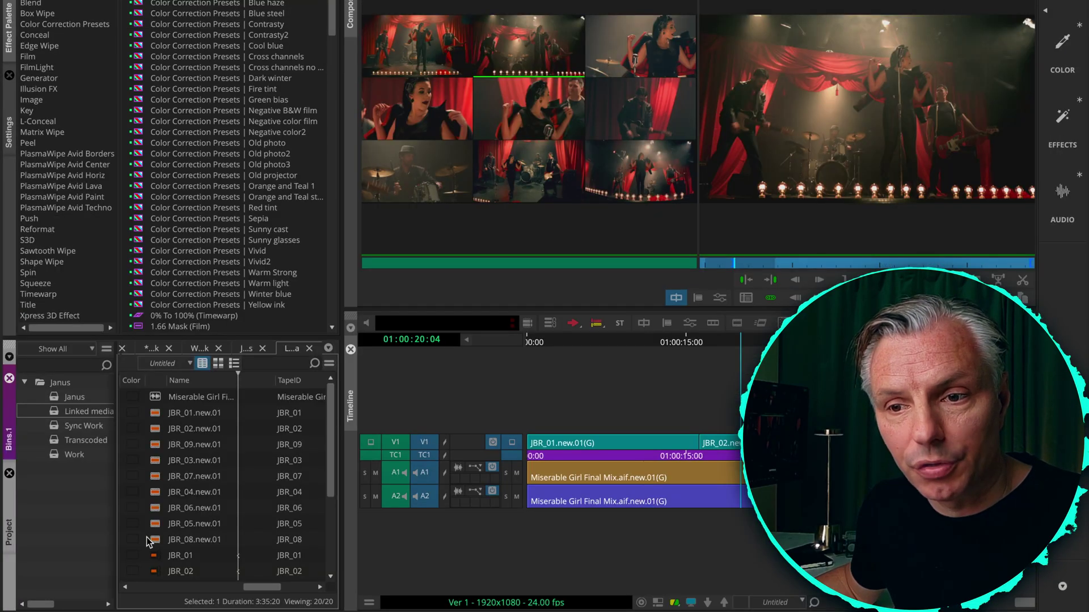
click(281, 551)
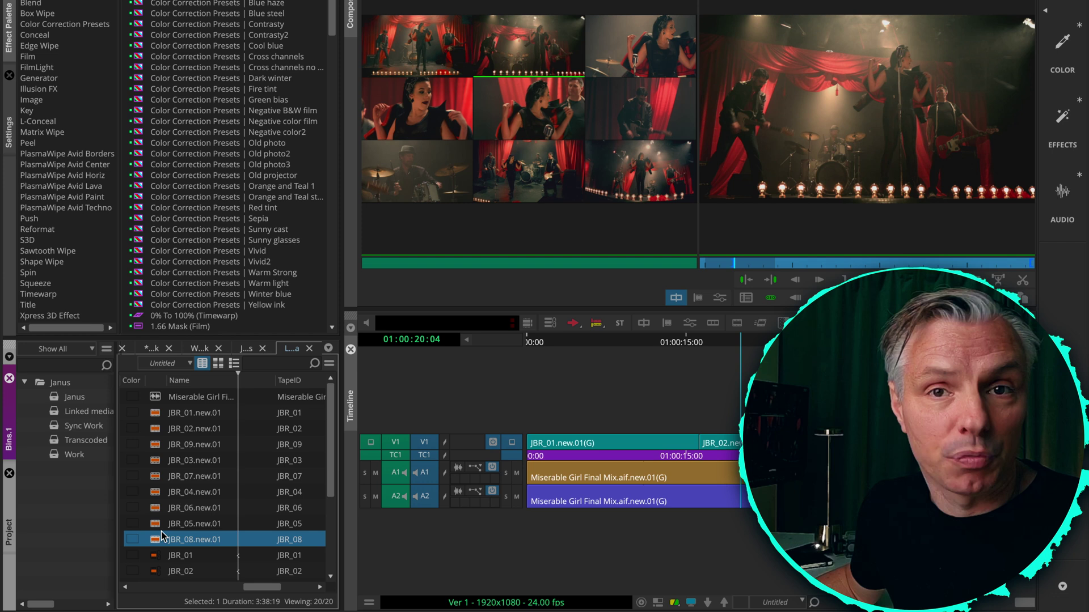
- Extend the selection to the Miserable Girl mix and drag the clips into the Sync Work bin
shift+click(158, 400)
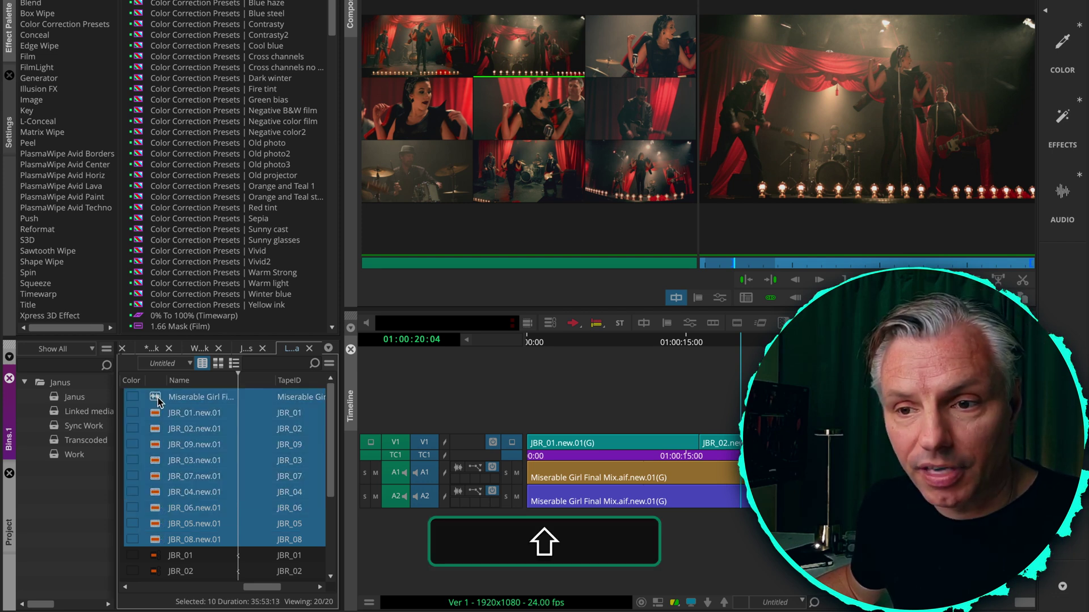
drag(159, 400, 93, 432)
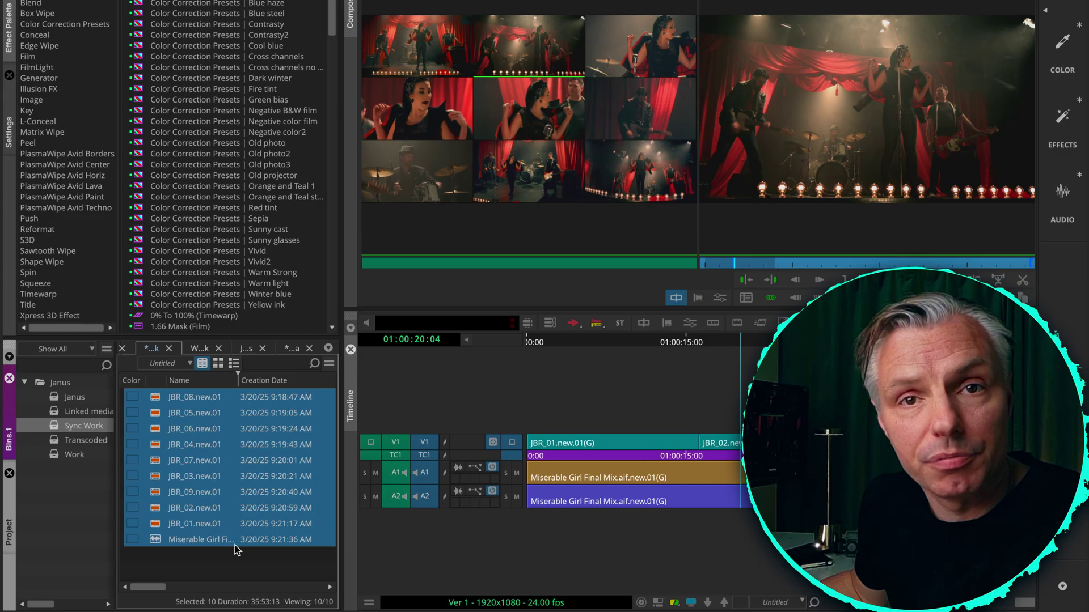
click(213, 570)
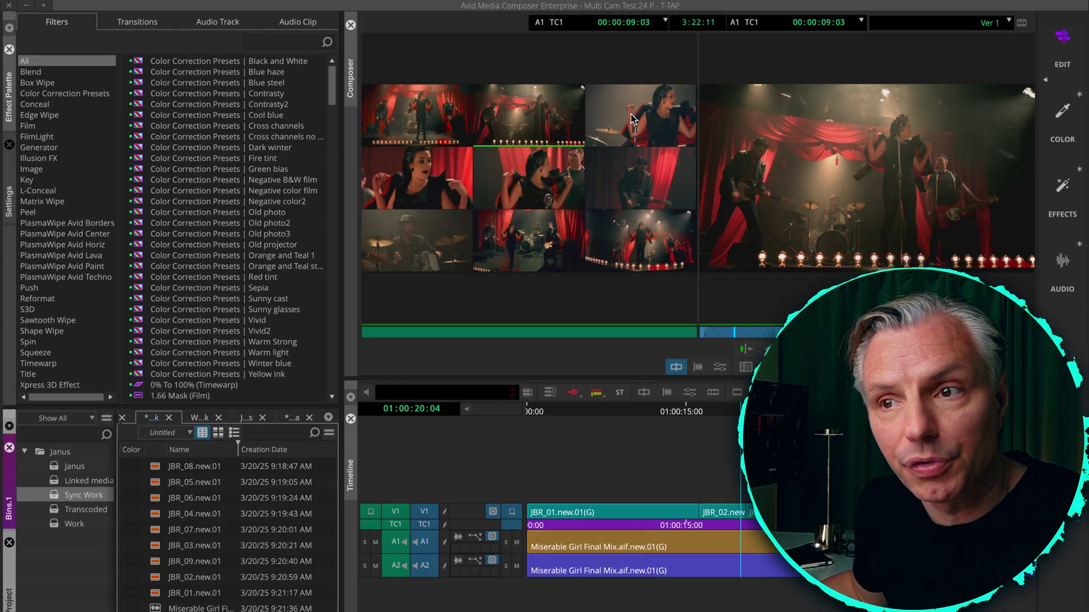
- Sort the Sync Work bin by the Name column (Cmd+E), then select the Miserable Girl clip
key(super)
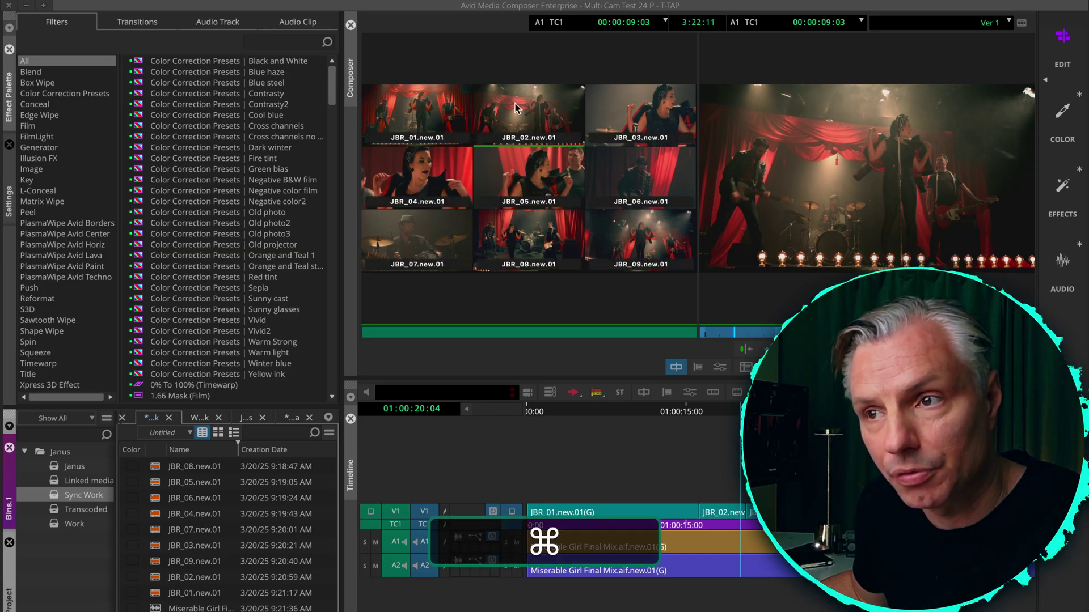
click(188, 451)
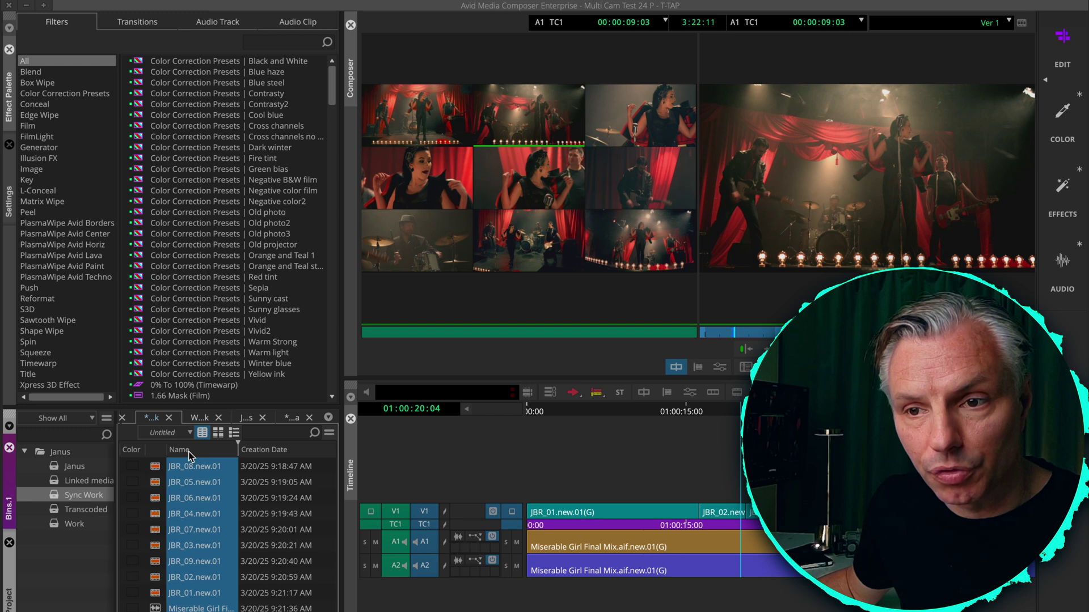
key(super)
key(super+e)
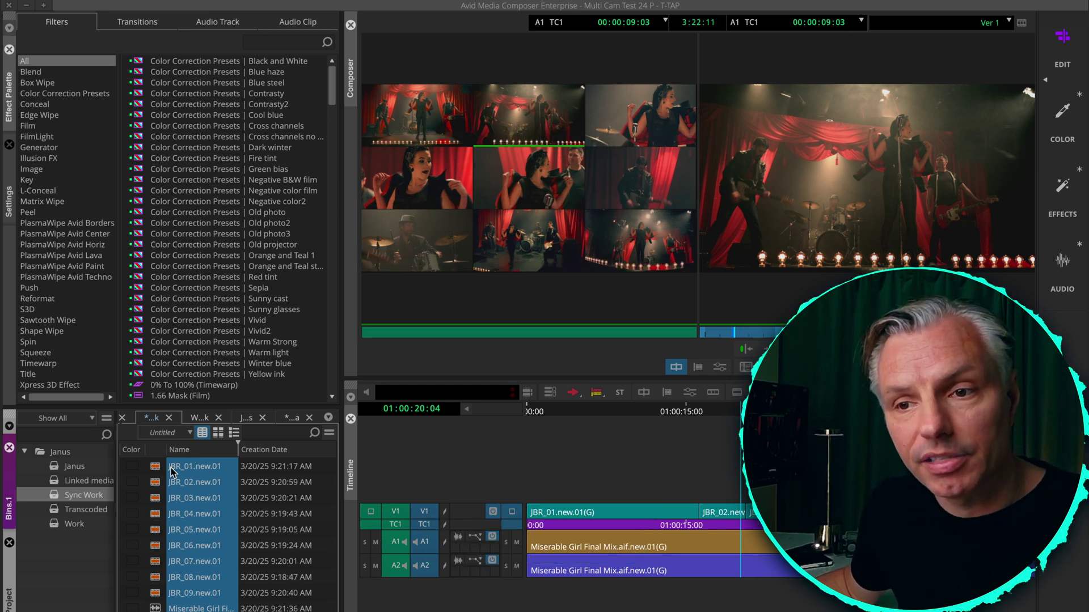
click(187, 464)
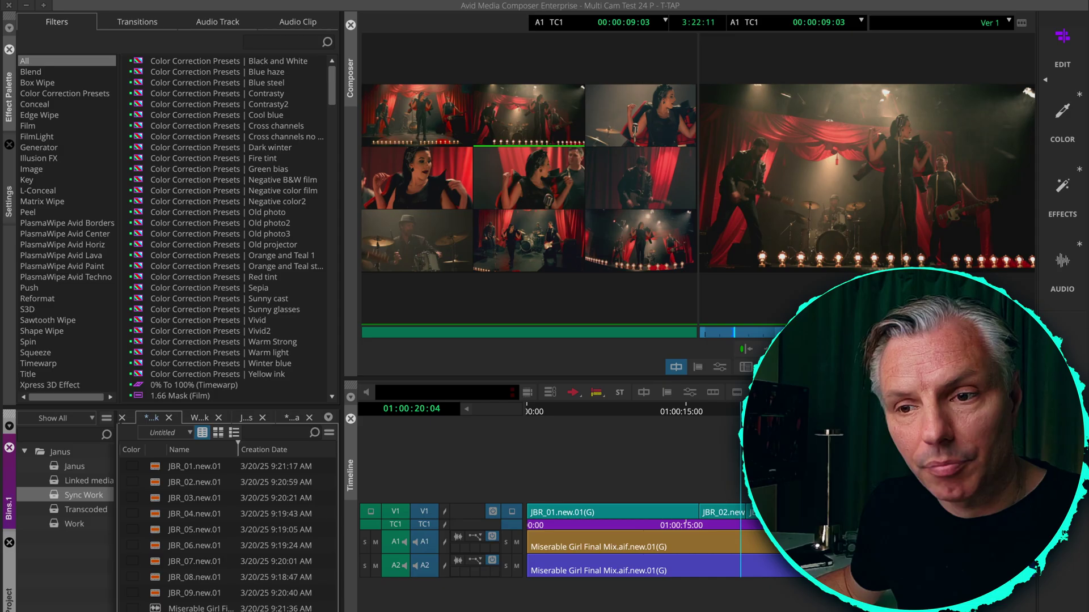
click(157, 609)
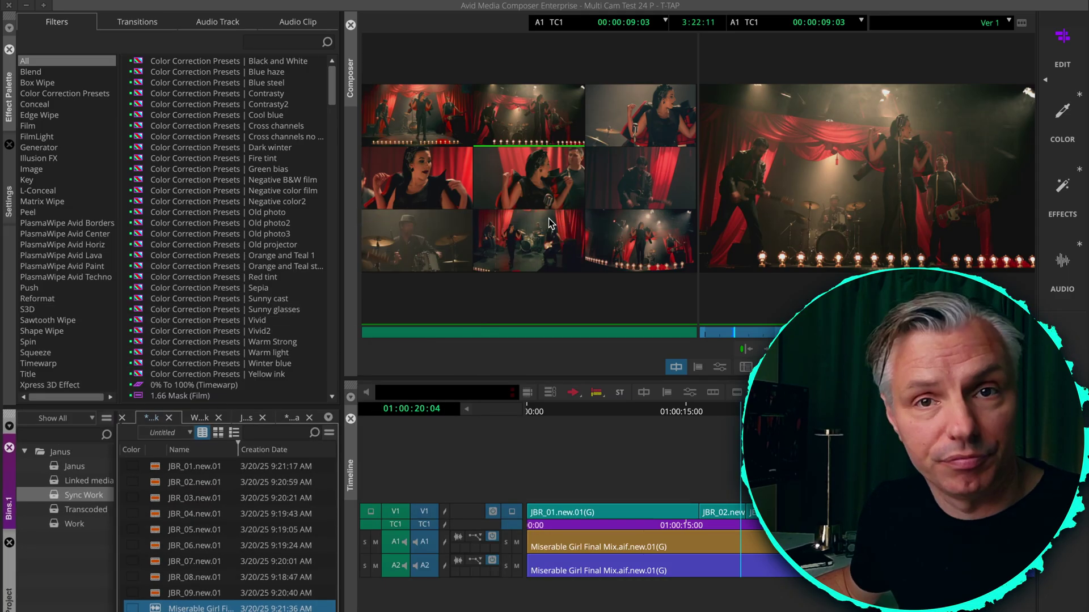
- Load JBR_01.new.01 into the source monitor and play a short stretch from a new position
click(156, 469)
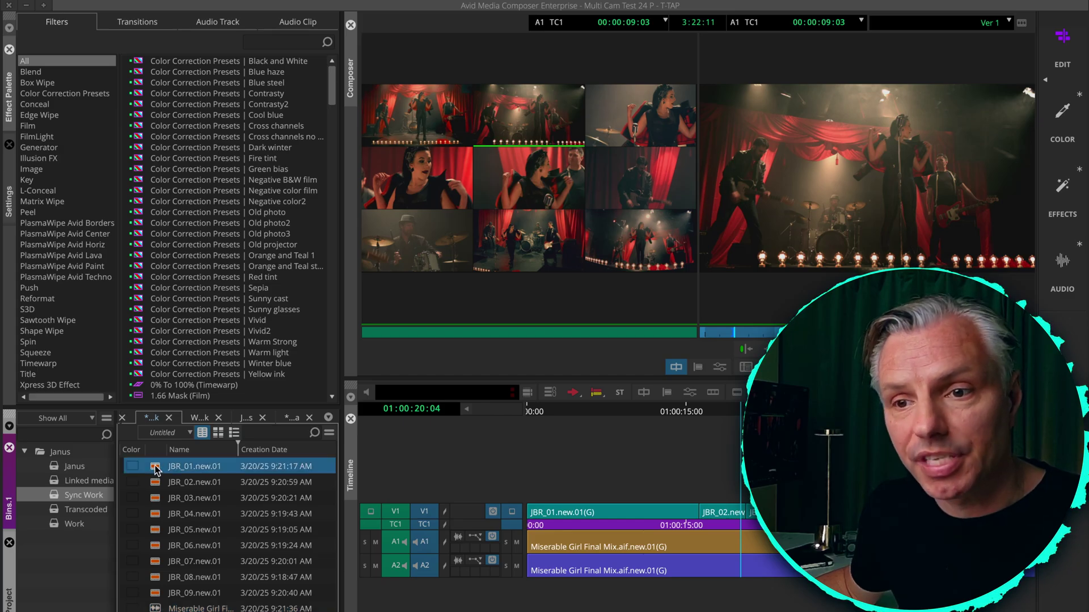
double_click(156, 469)
click(462, 331)
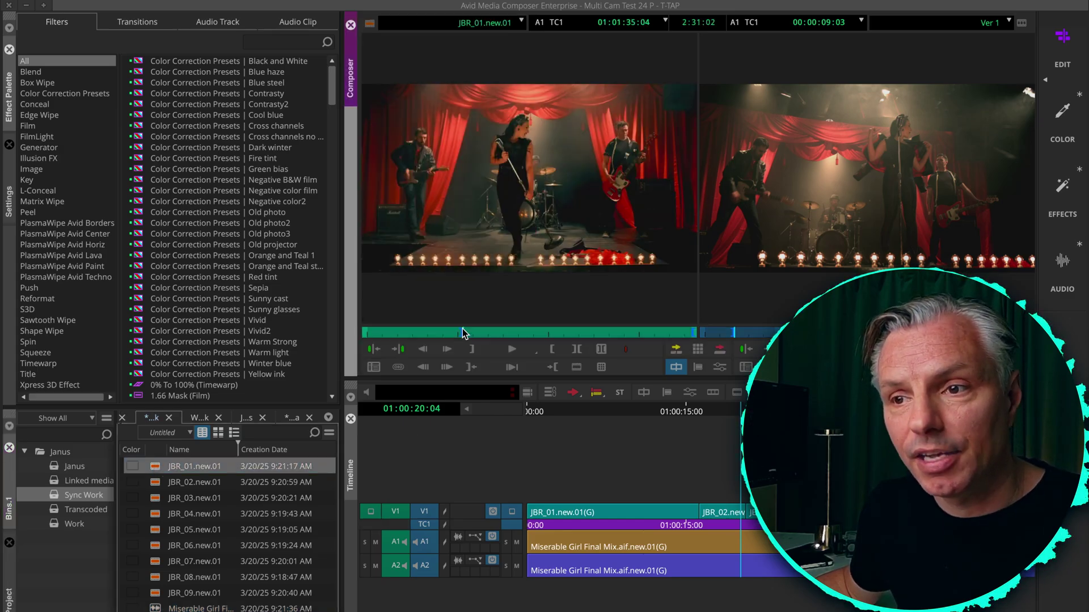
key(space)
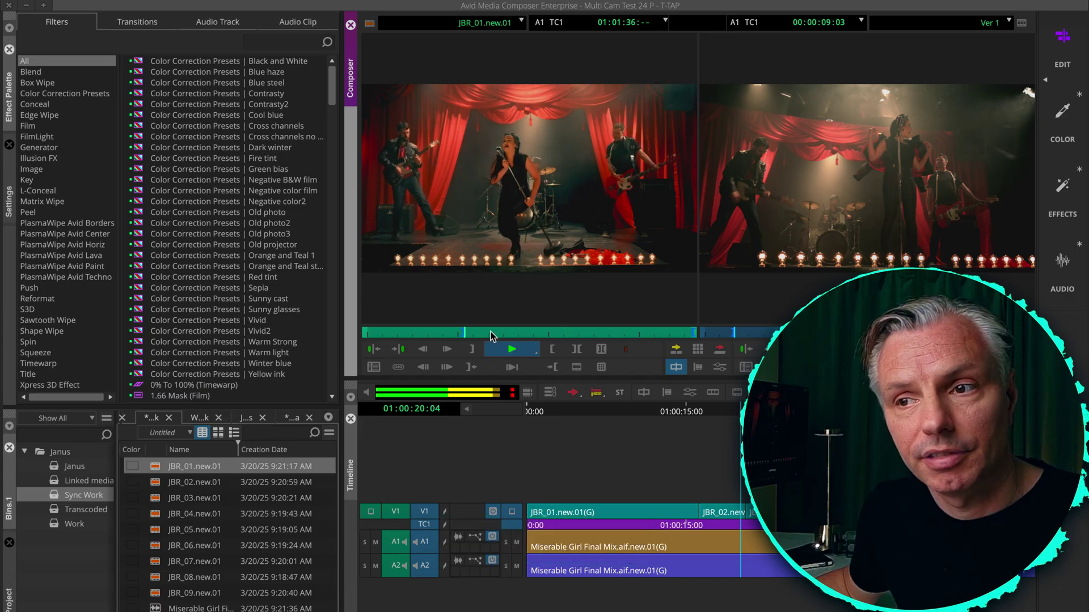
key(space)
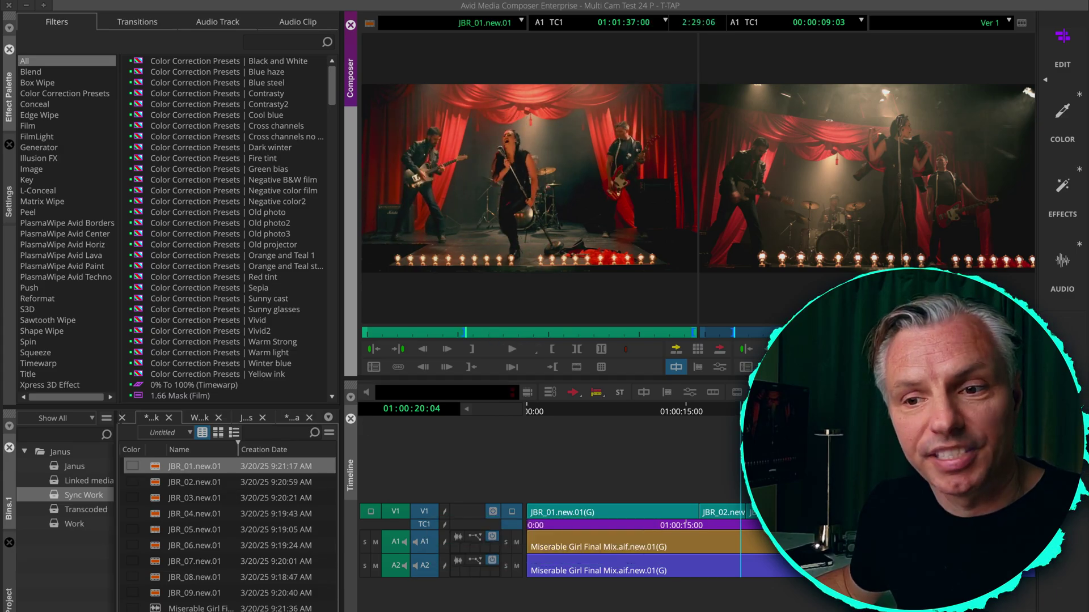
click(157, 608)
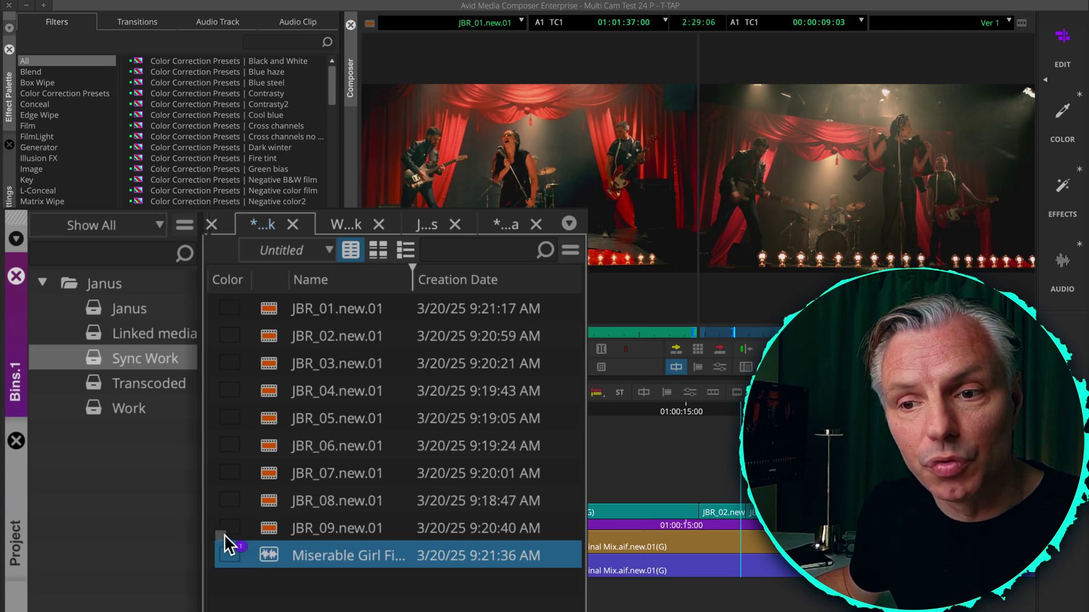
drag(242, 537, 132, 414)
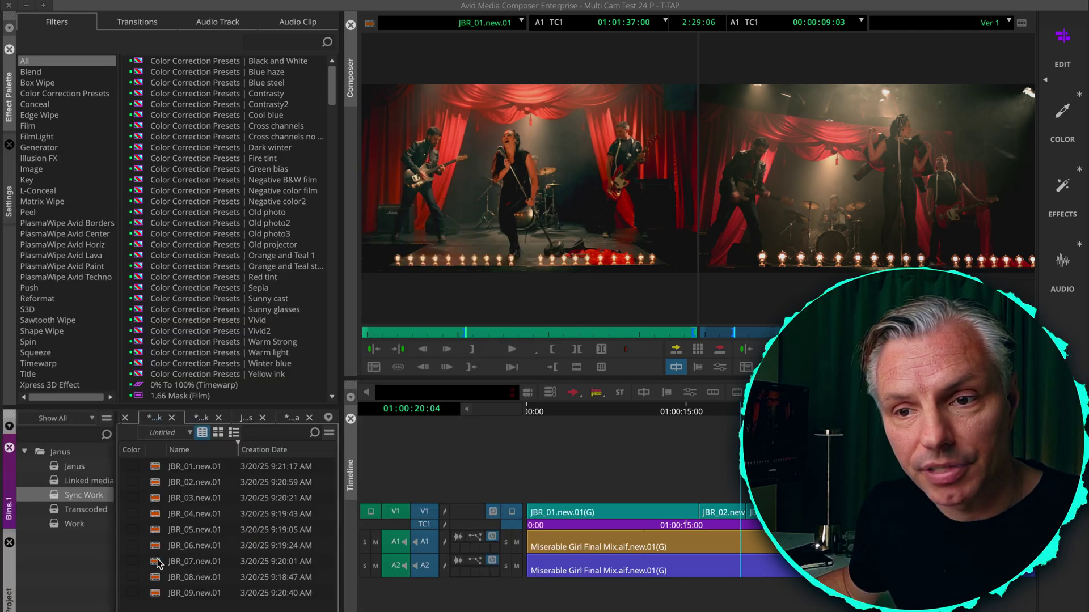
double_click(54, 525)
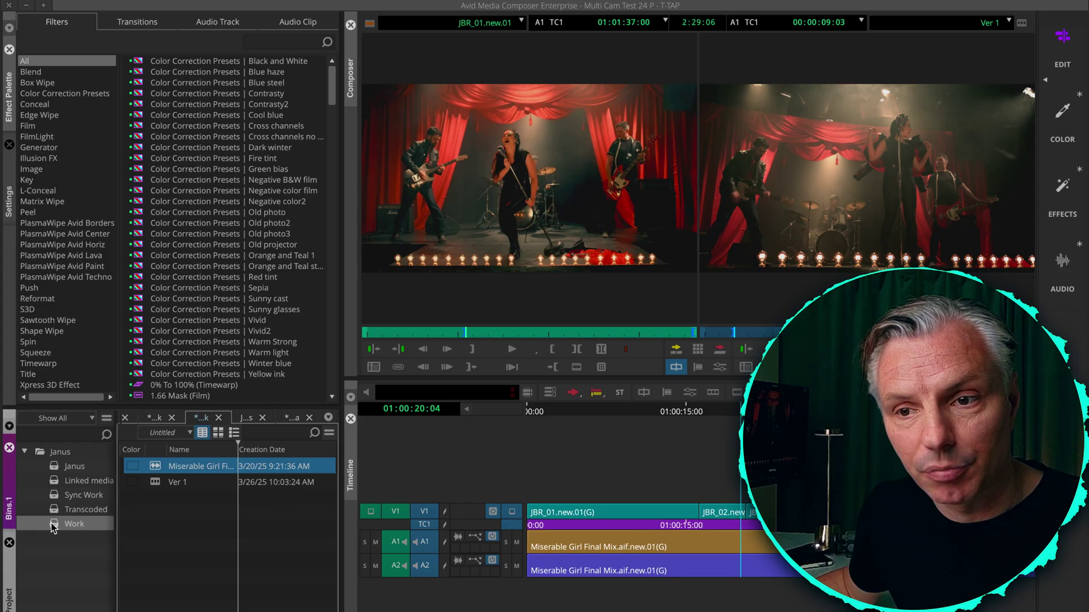
drag(158, 471, 76, 498)
double_click(80, 496)
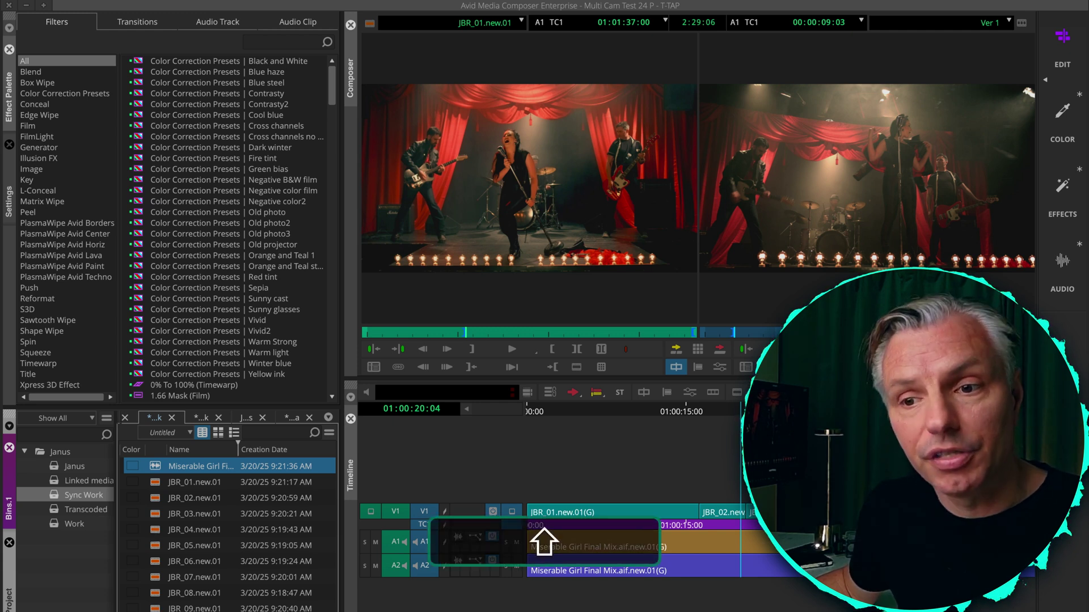
shift+click(157, 609)
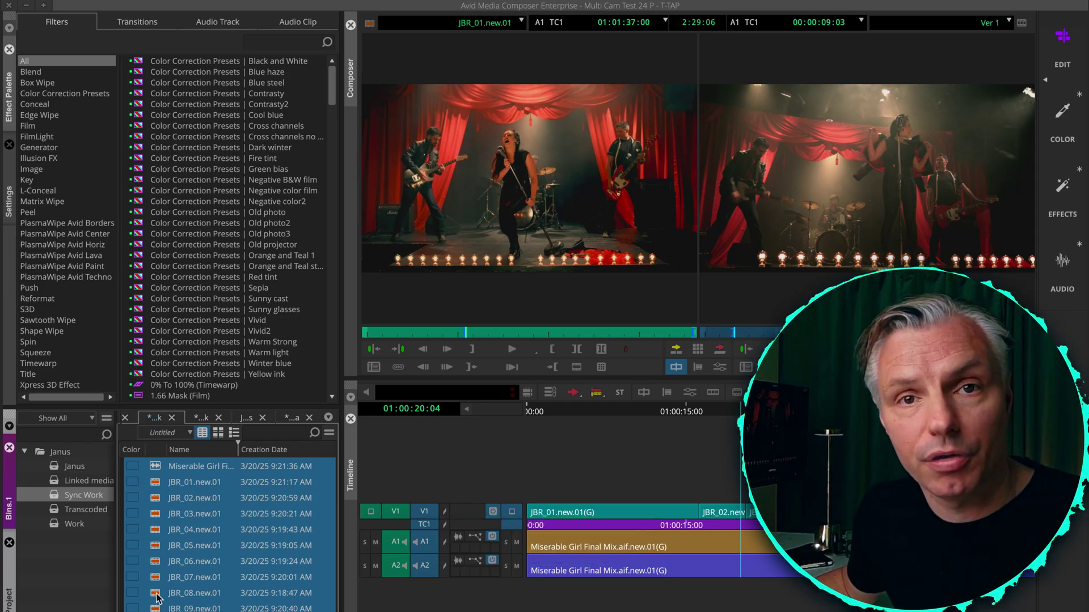
right_click(158, 517)
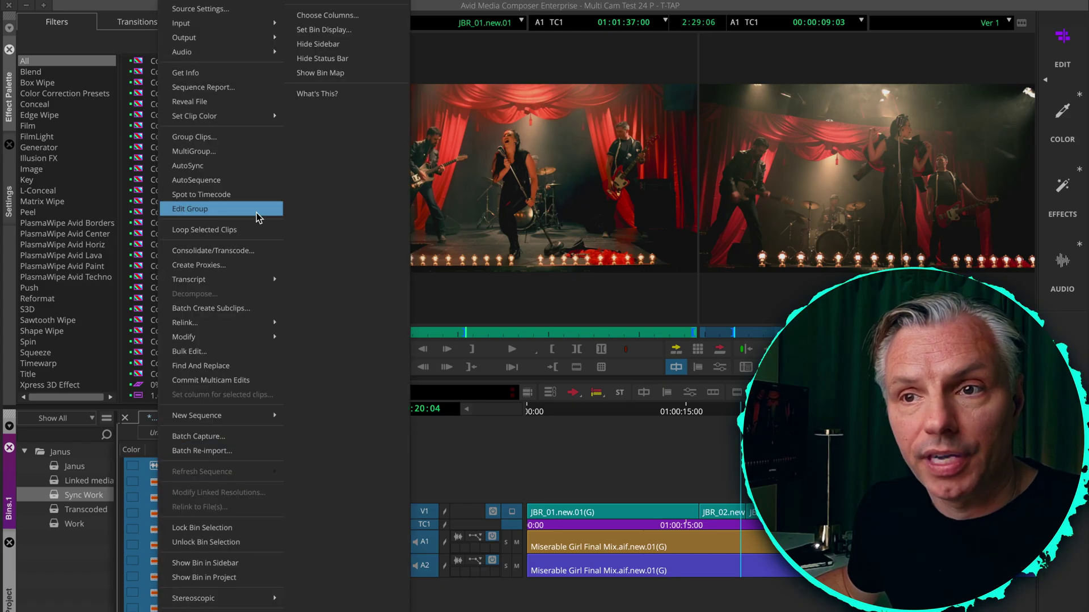
click(238, 141)
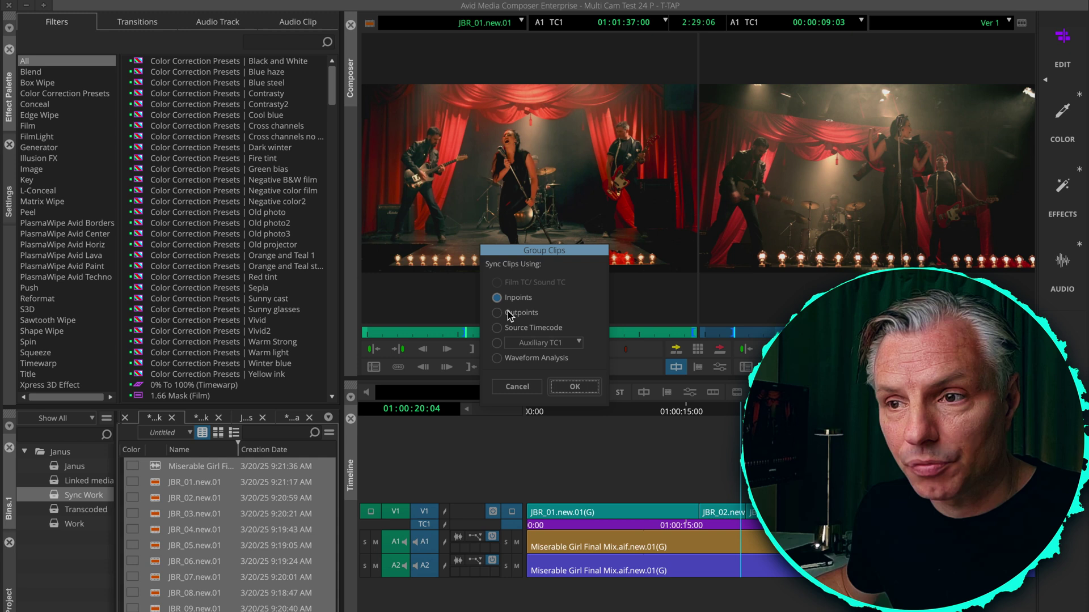
click(517, 387)
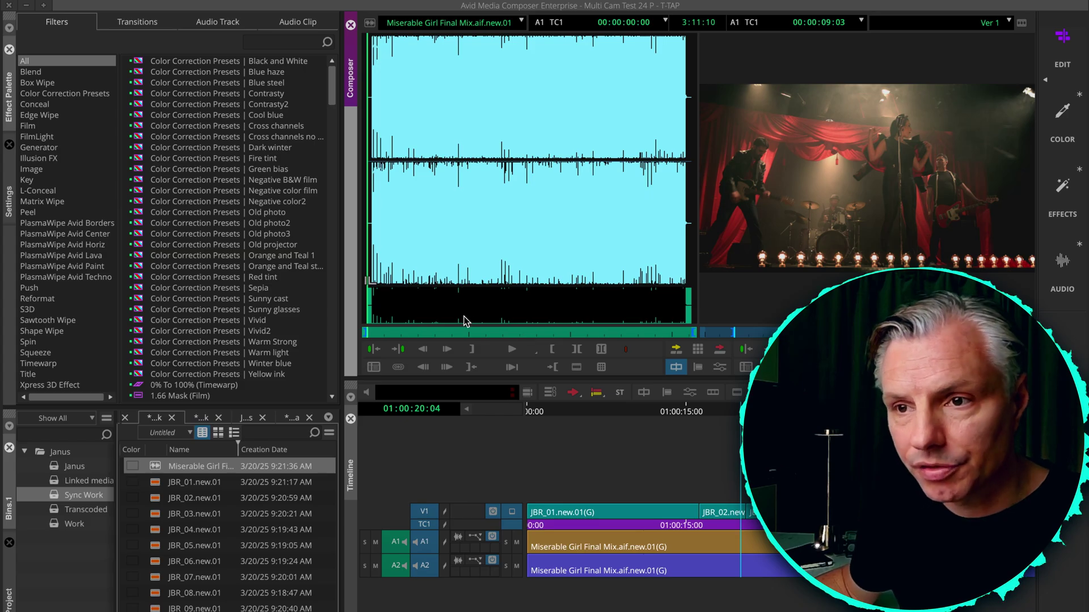
- Park the Miserable Girl Final Mix at 00:00:02:10 and turn on digital audio scrub
click(372, 334)
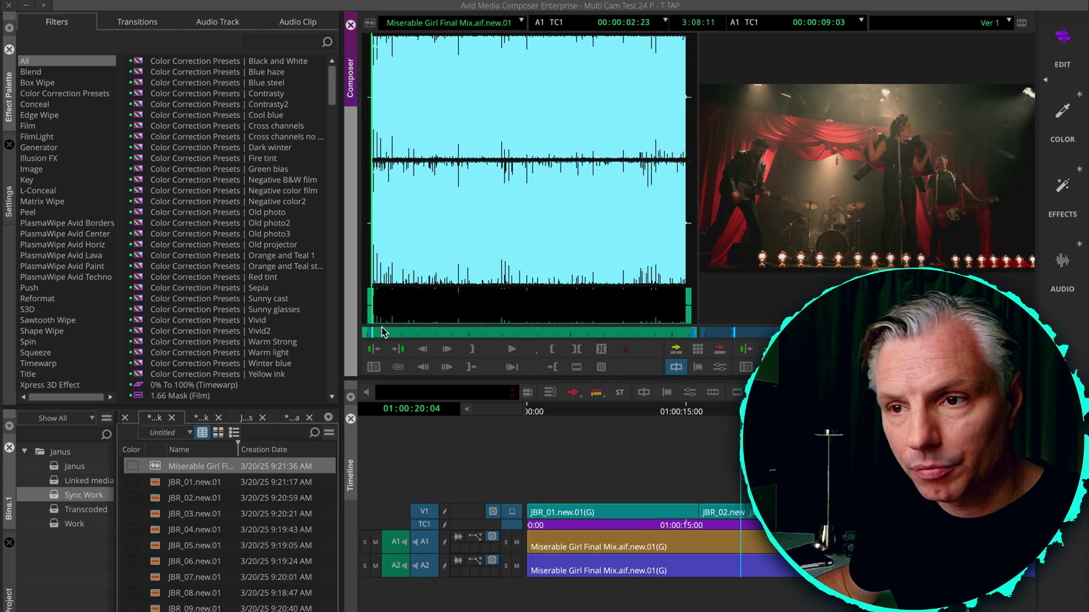
key(Left)
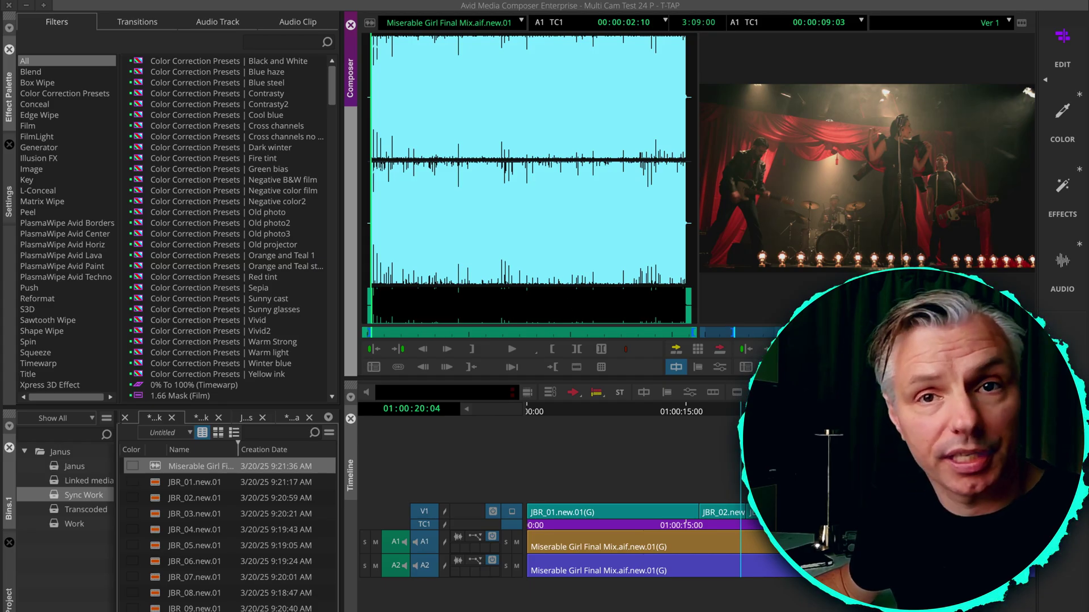
click(902, 393)
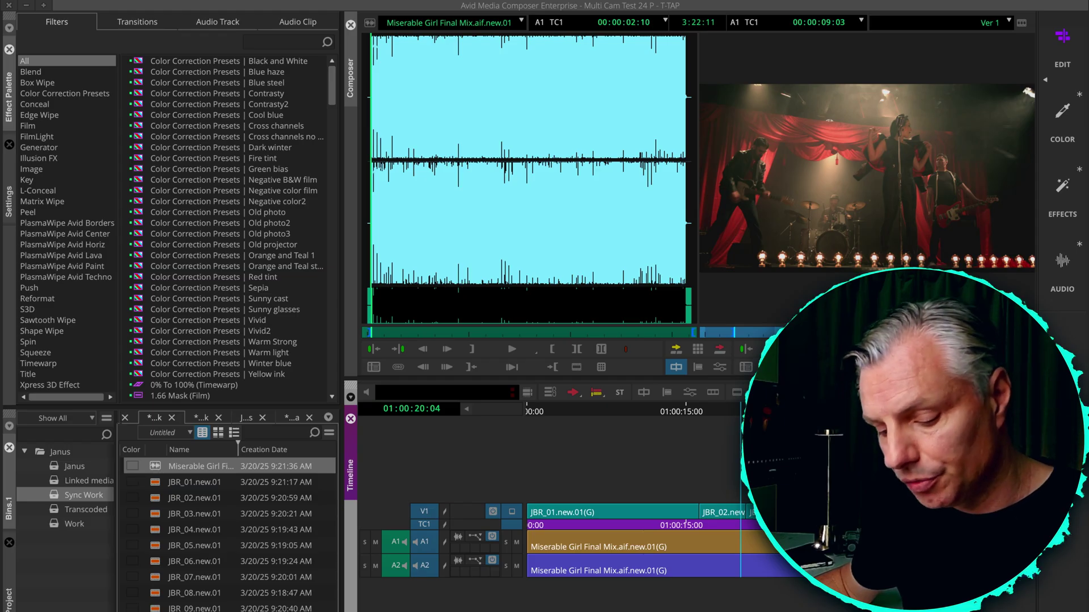
key(super)
- Open the Command Palette and filter it by 'Audios' to list Toggle Digital Audio Scrub
key(super+3)
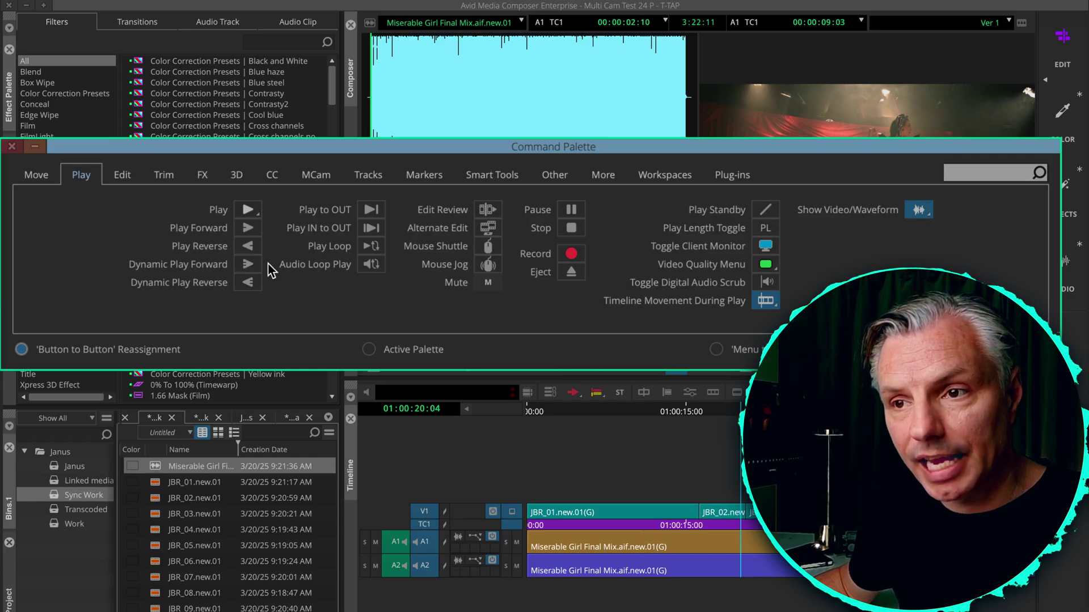
click(425, 176)
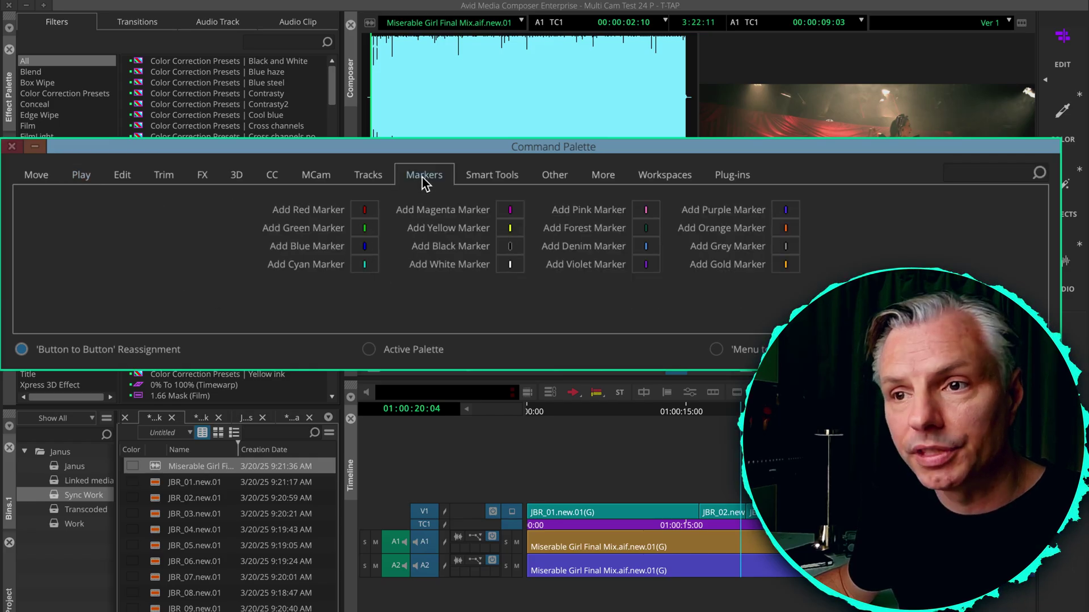
click(980, 174)
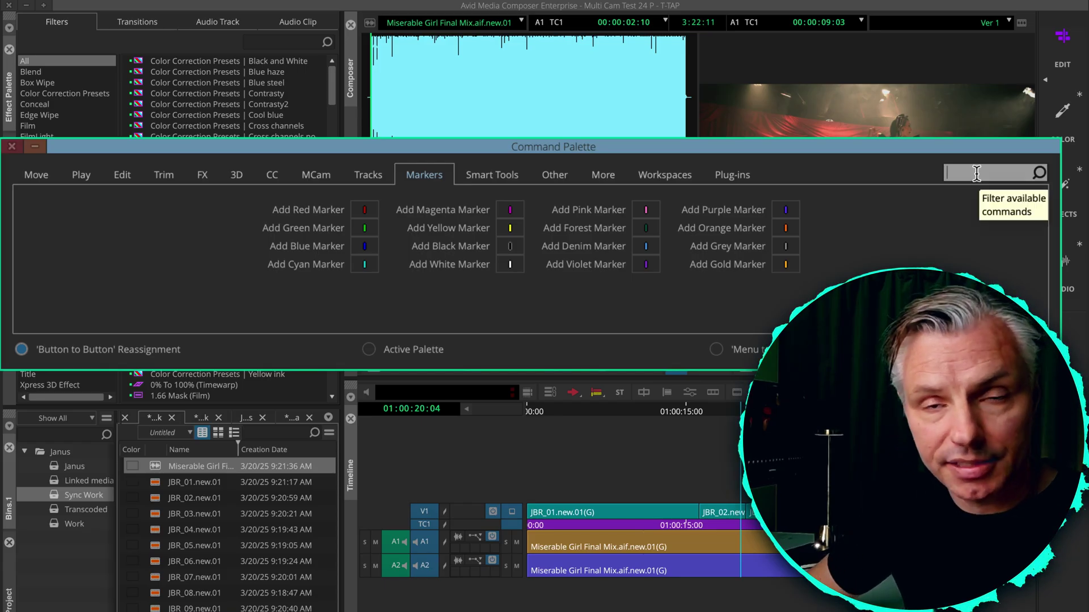
key(shift)
text(Audio)
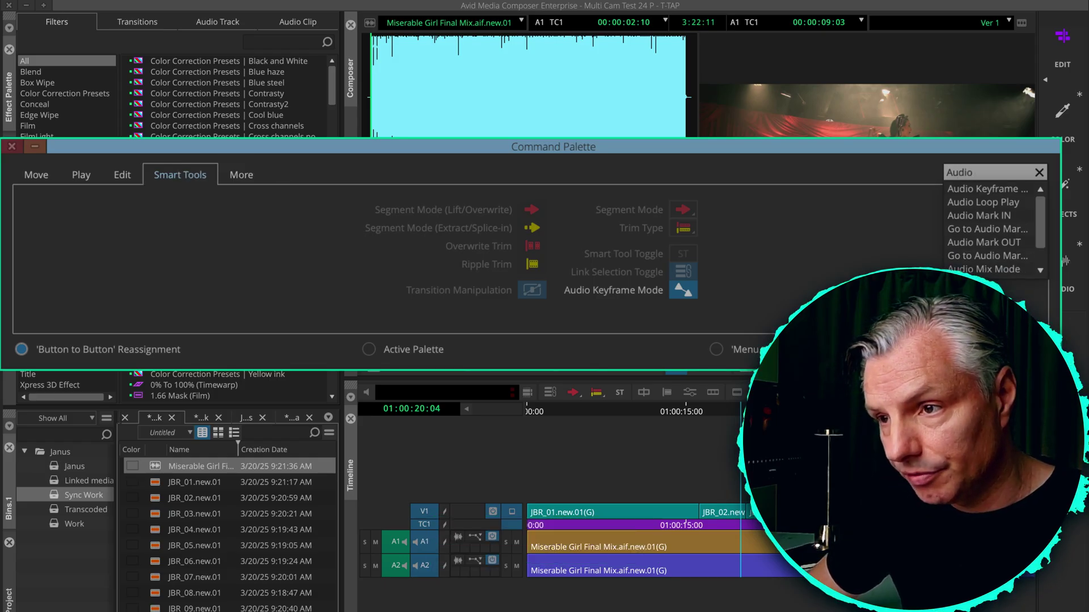
text(s)
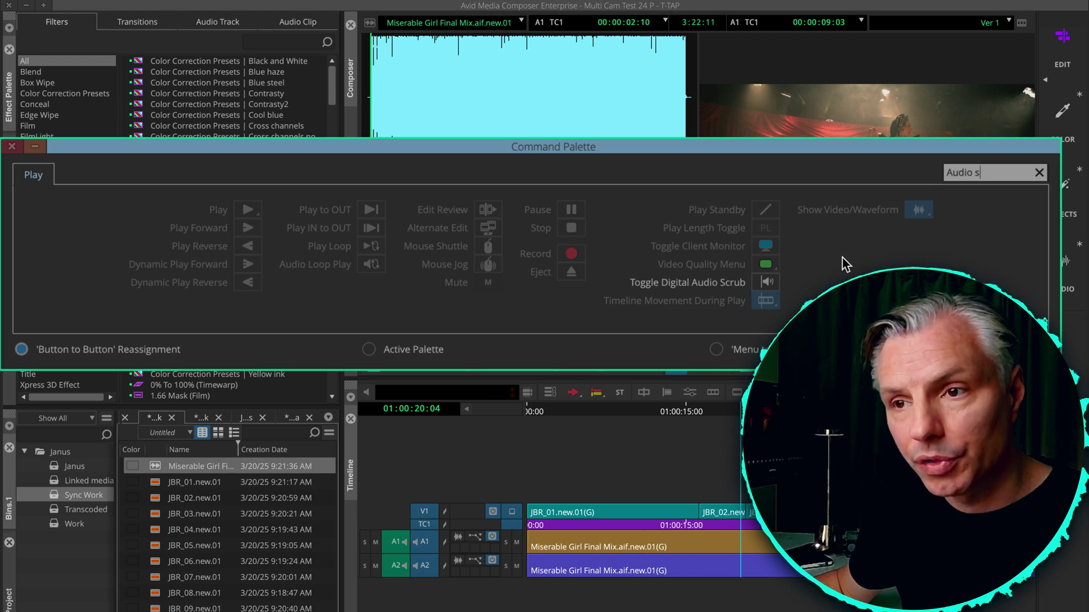
key(super)
- Close the Command Palette and show waveforms on audio tracks A1 and A2
key(super+w)
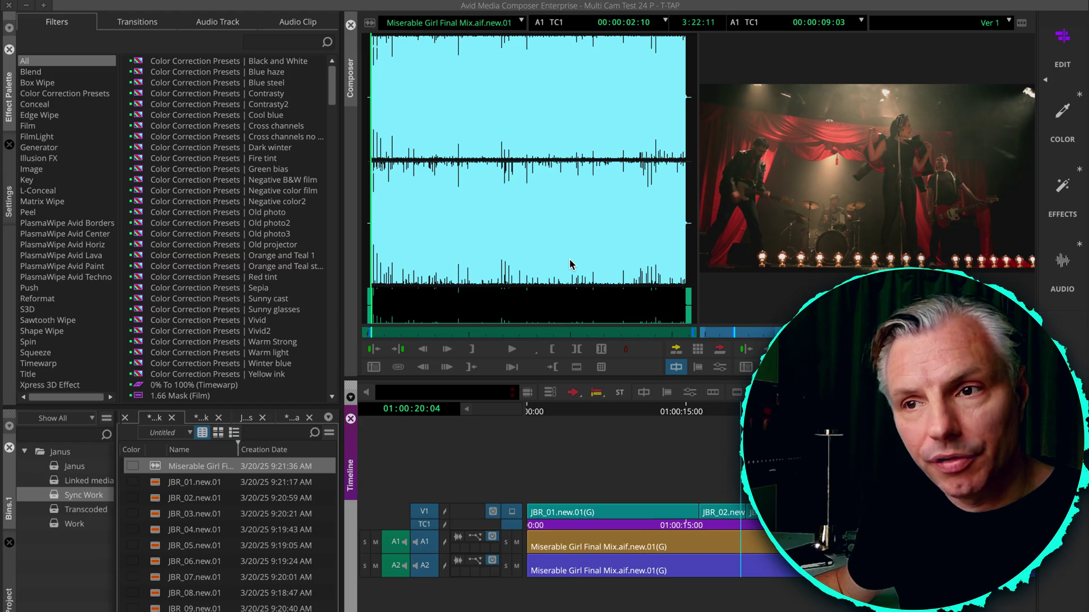
click(508, 241)
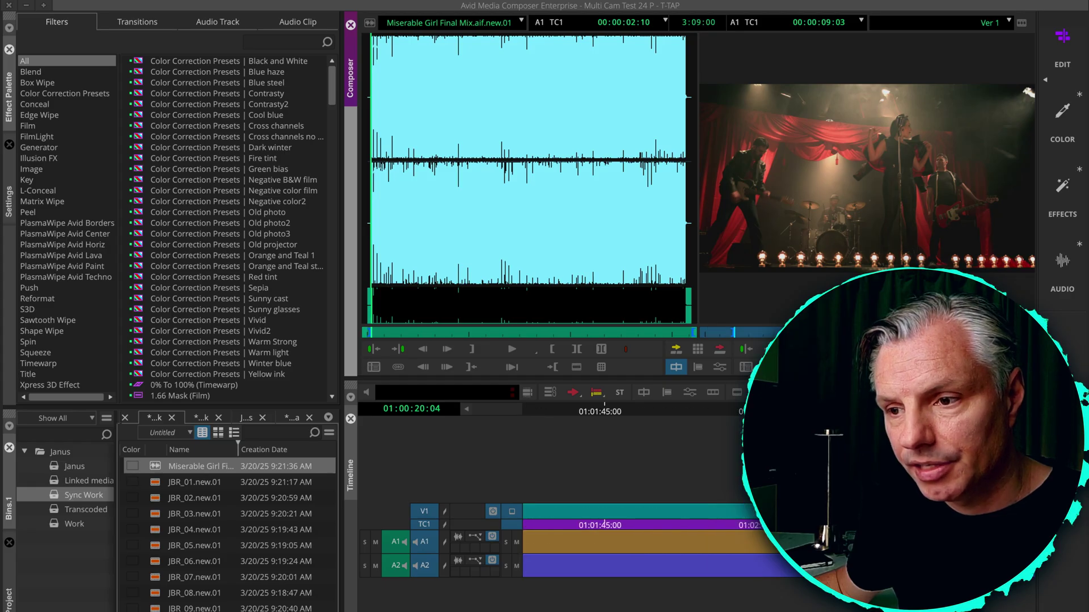
click(563, 537)
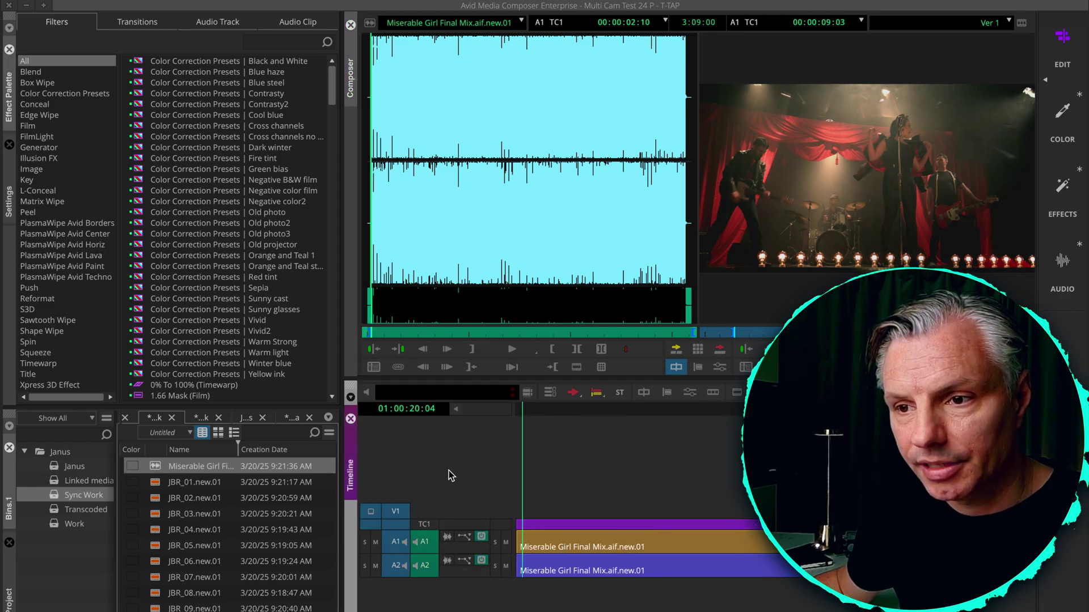
click(444, 543)
click(448, 560)
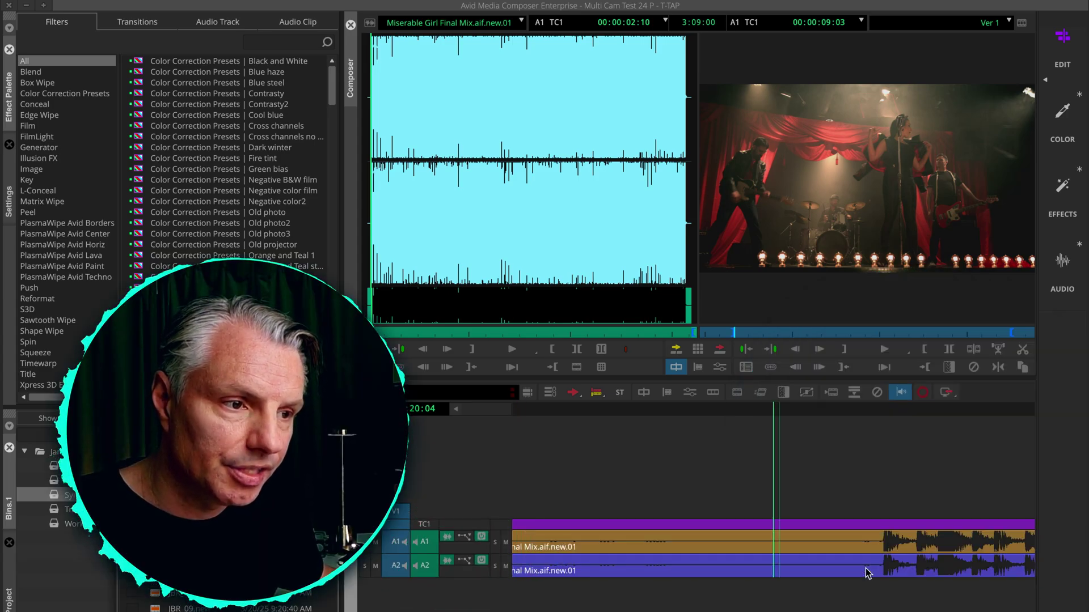
- Mark the mix's first music beat with In/Out, nudging frame by frame to 00:00:03:05
click(880, 559)
click(870, 555)
click(880, 555)
key(i)
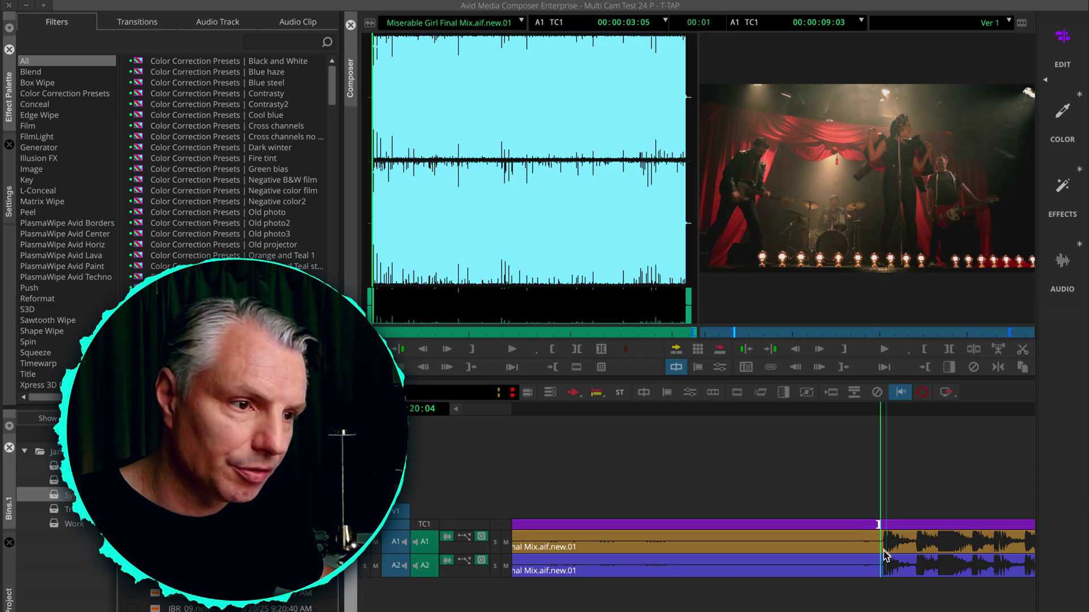
key(Left)
key(o)
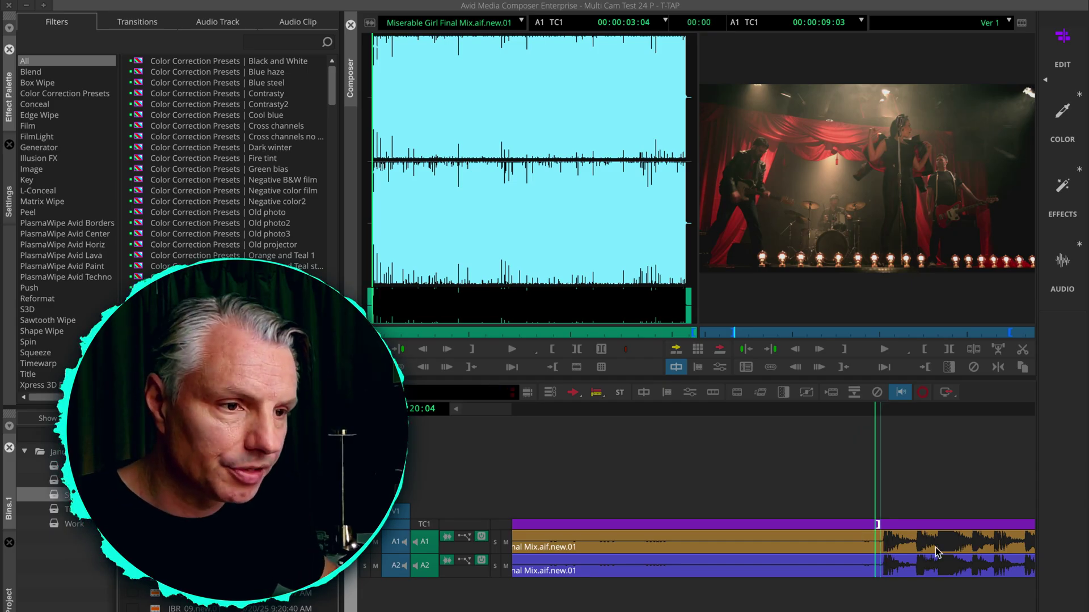
key(Right)
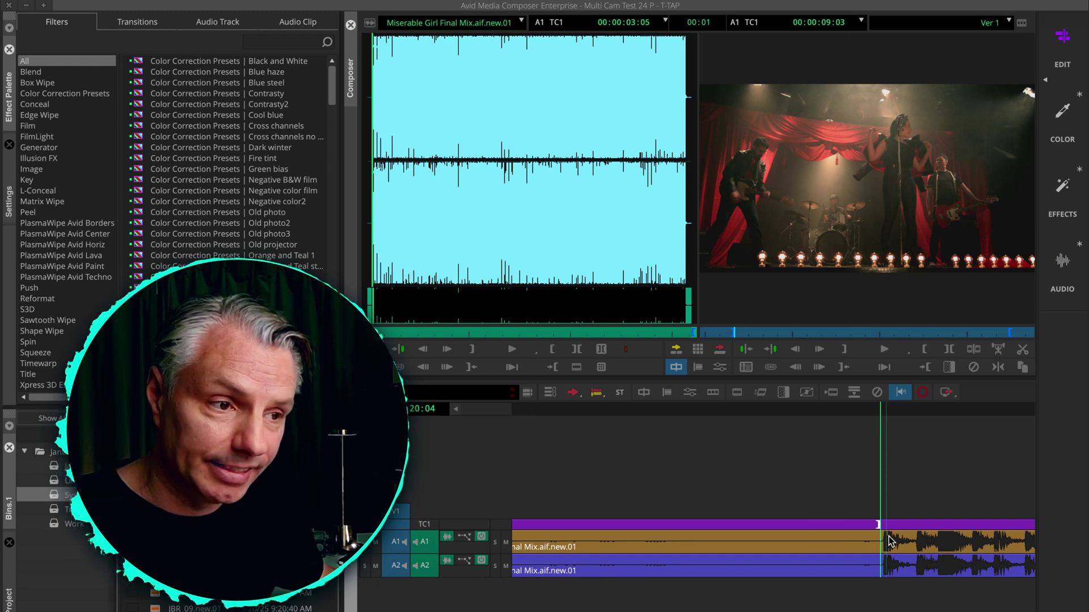
key(Left)
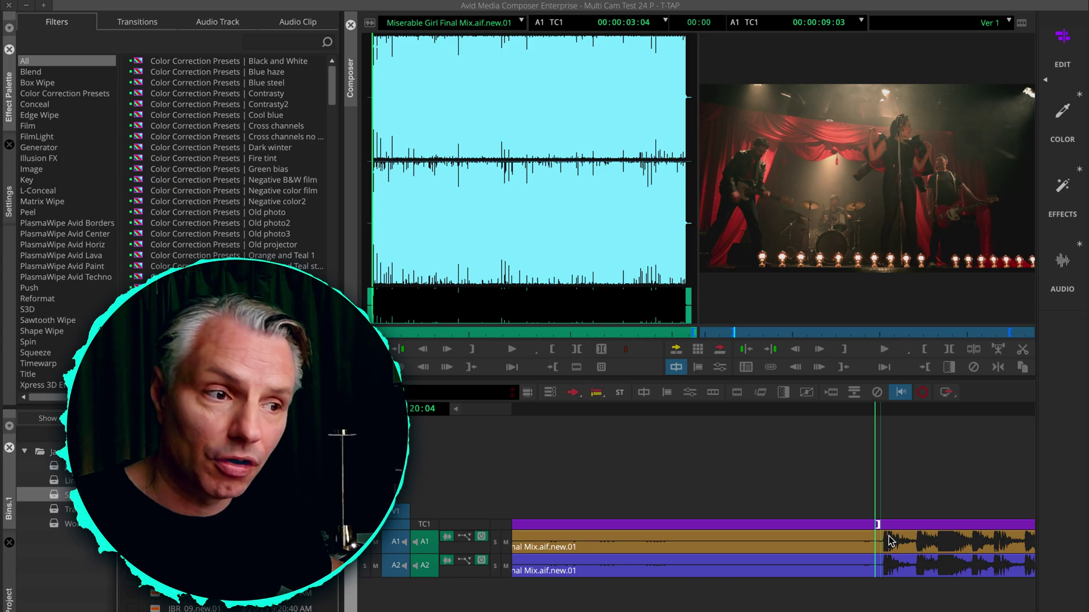
key(Right)
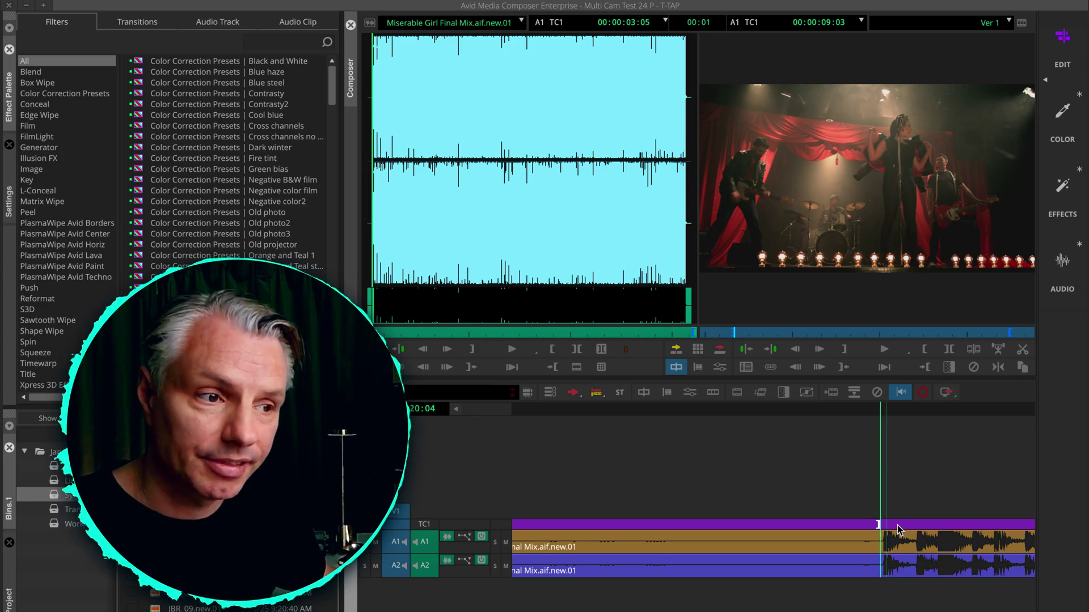
- Load JBR_01.new.01 into the source monitor and display its audio as waveforms
double_click(194, 482)
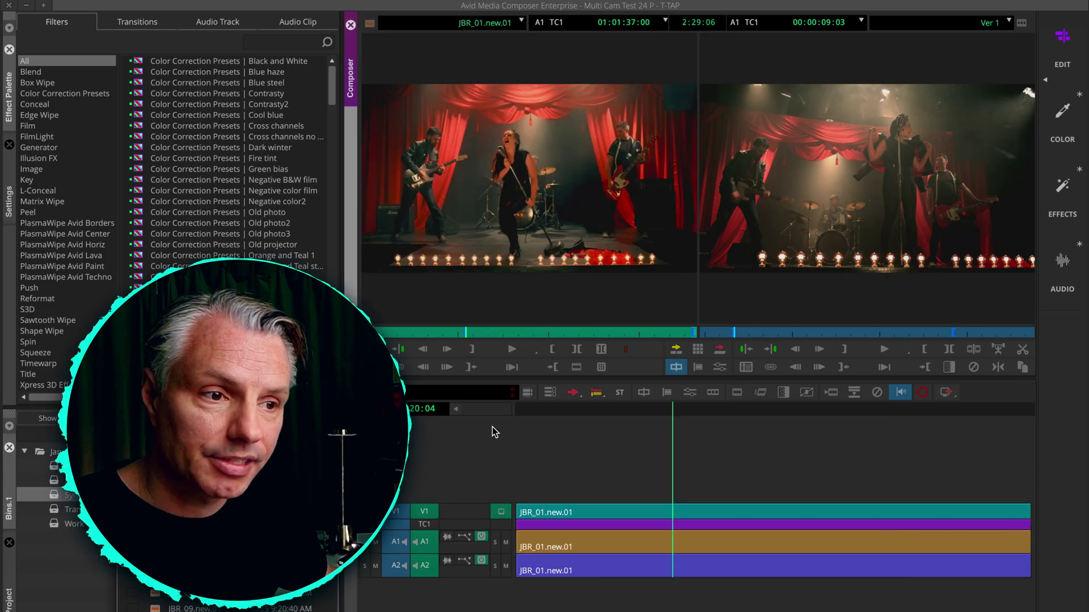
click(383, 334)
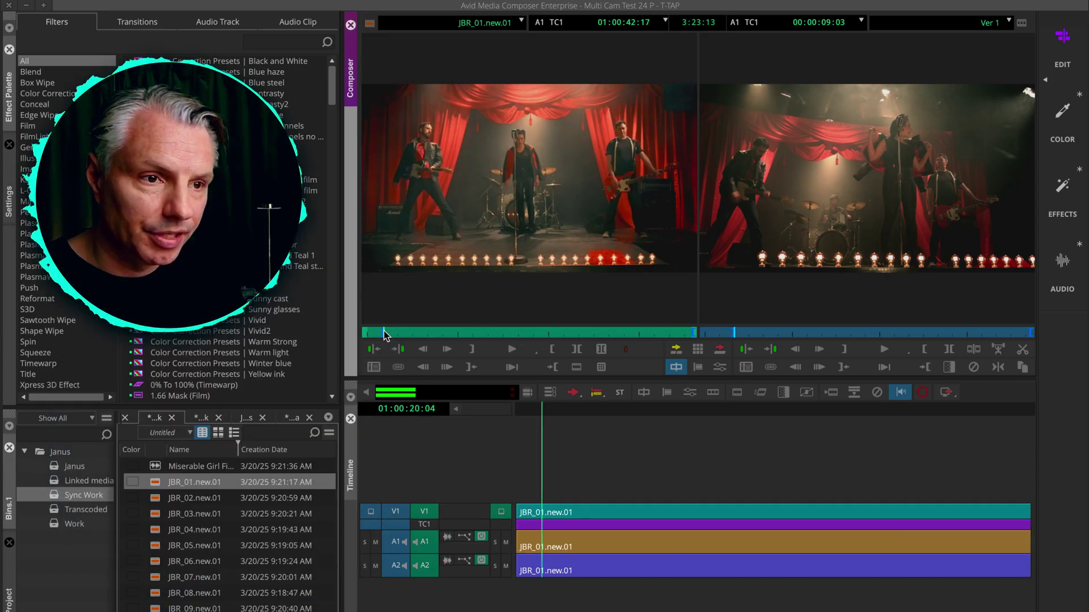
right_click(608, 257)
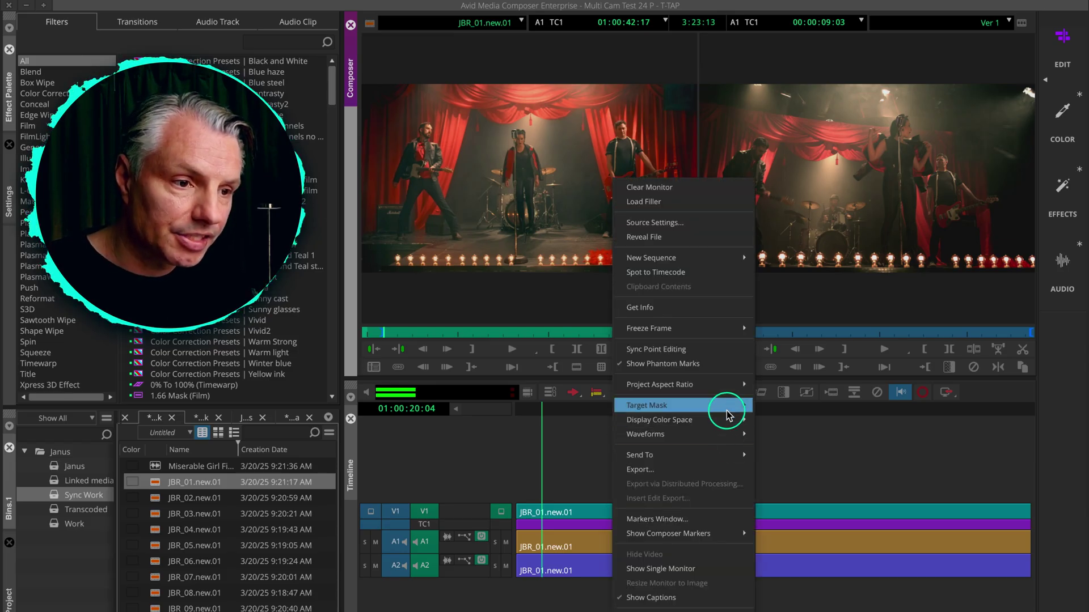
mouse_move(731, 434)
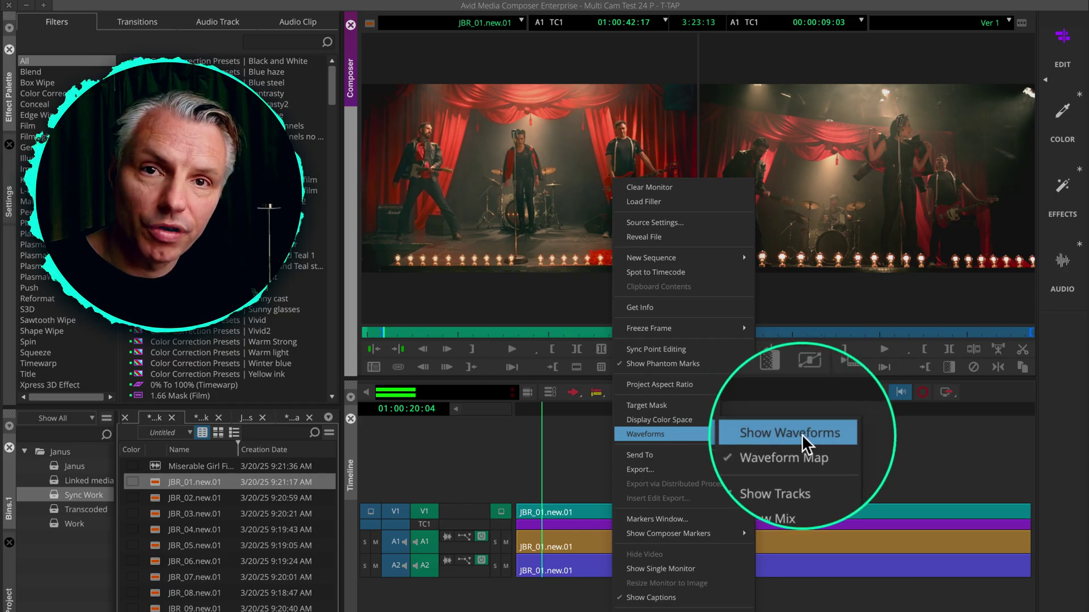
click(794, 435)
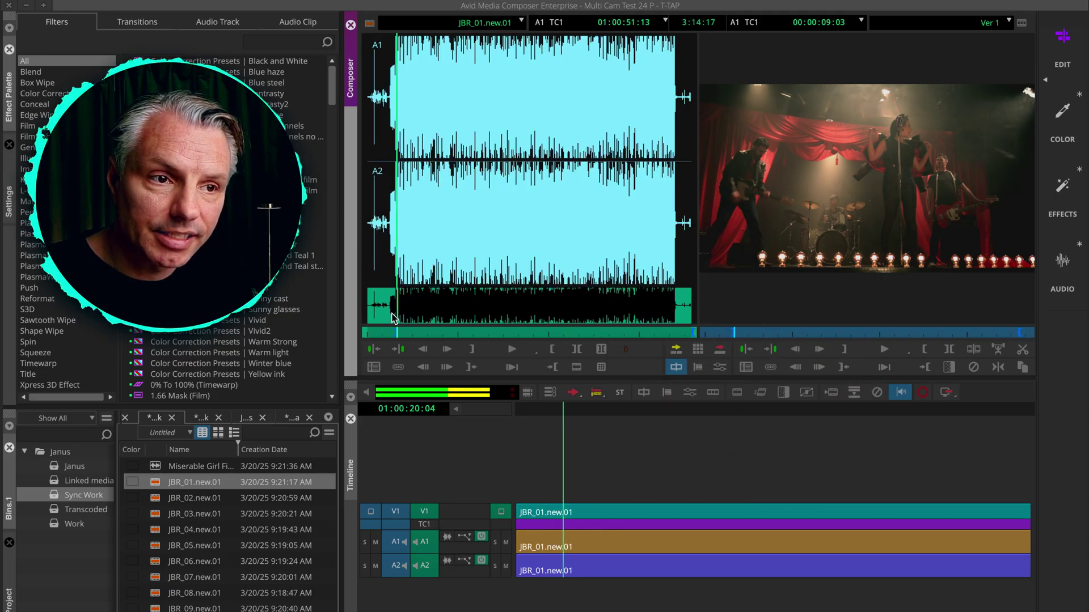
- Step frame by frame to the first beat of JBR_01's music
key(j)
key(l)
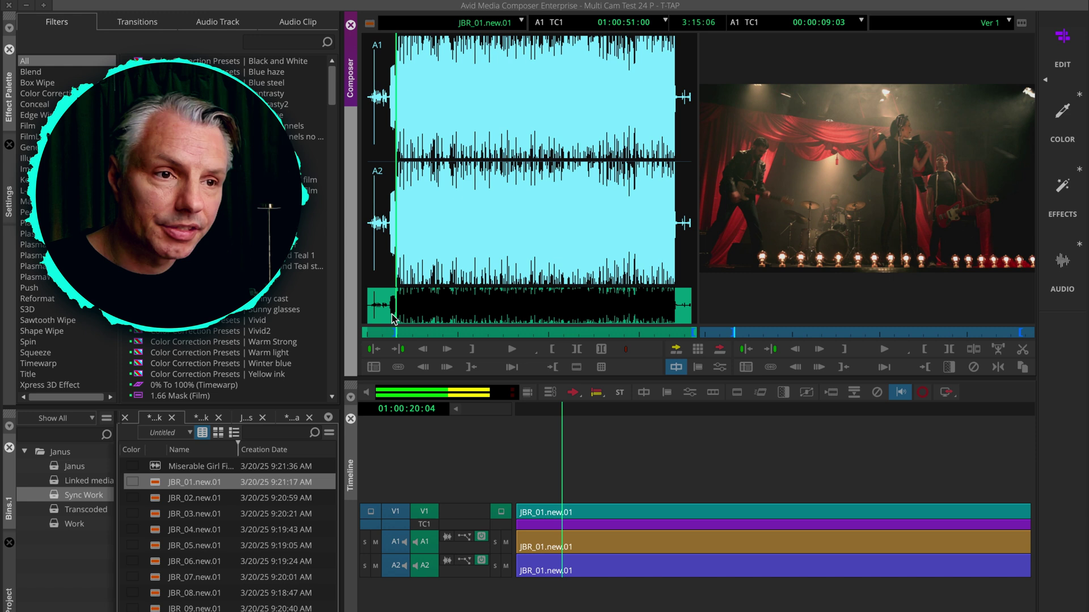
key(Left)
key(Left)
key(Left)
key(Left)
key(Left)
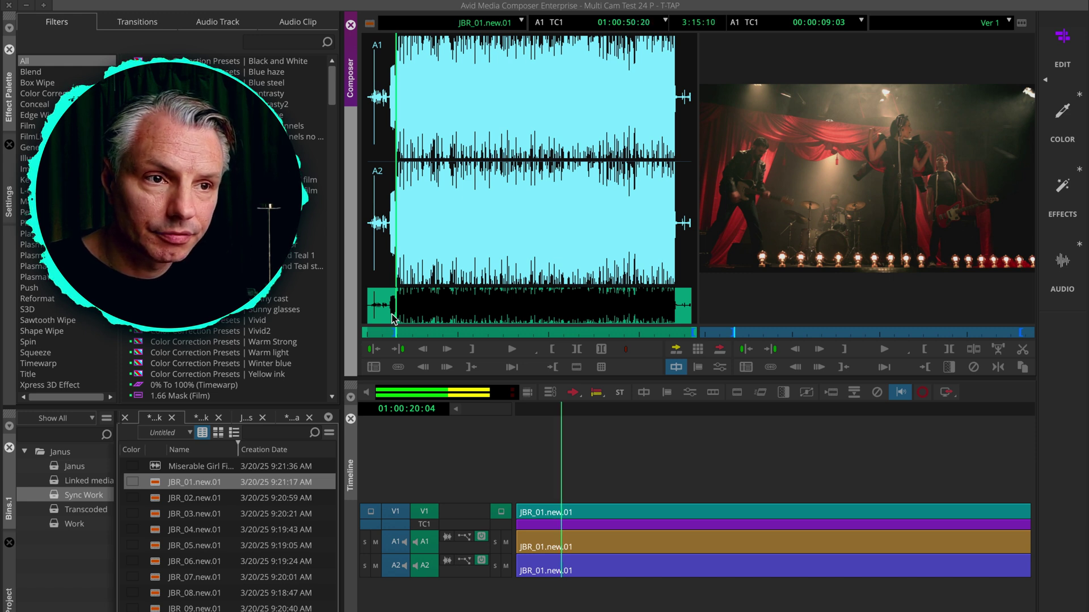
click(569, 451)
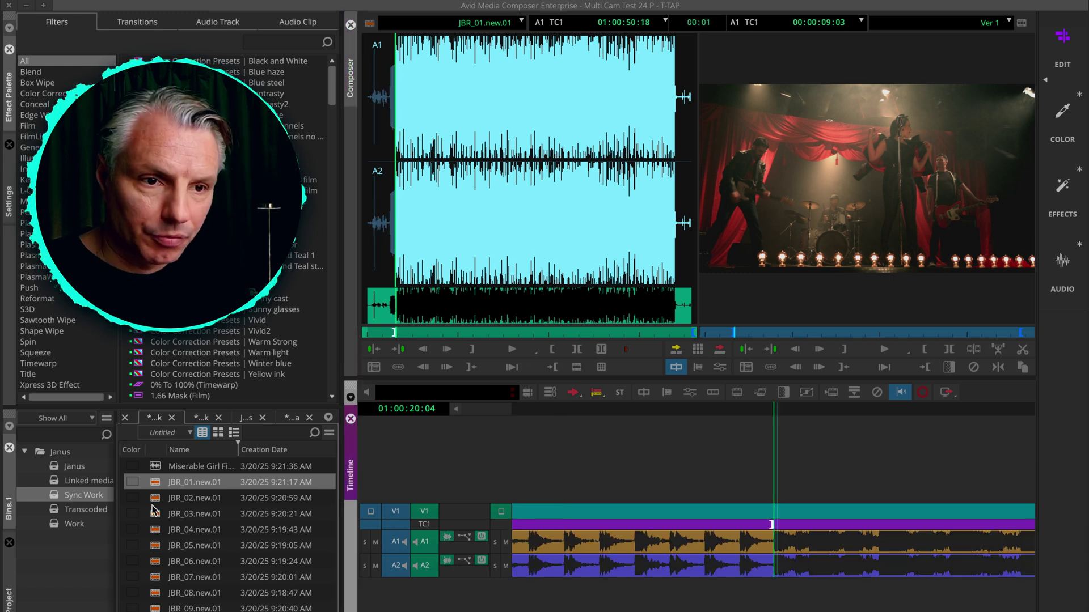
- Mark the first music beat on JBR_02 through JBR_09, ending with JBR_09 at 01:00:40:14
key(Down)
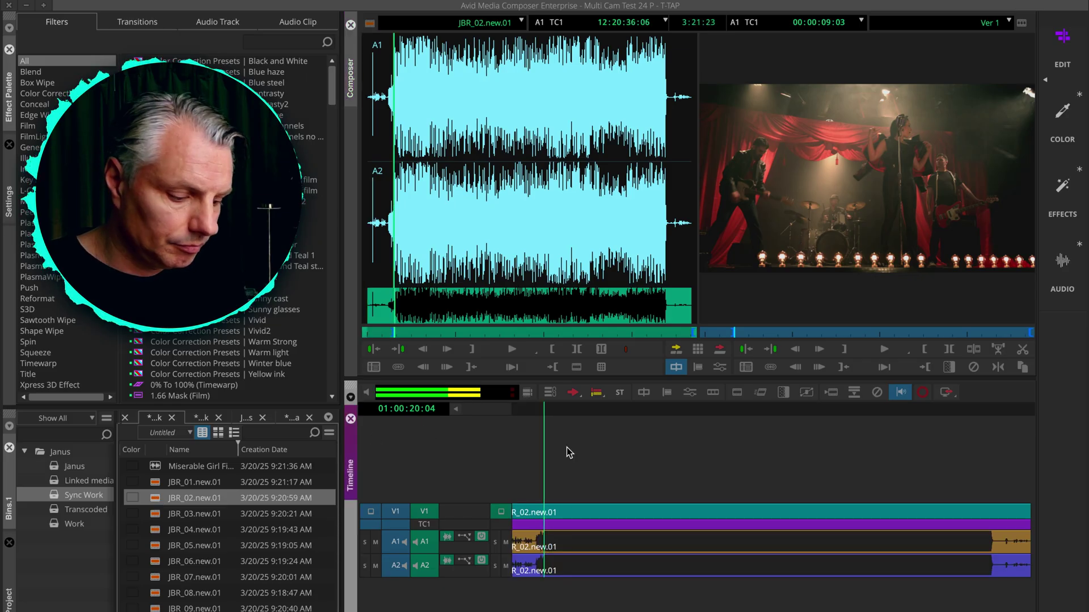
key(o)
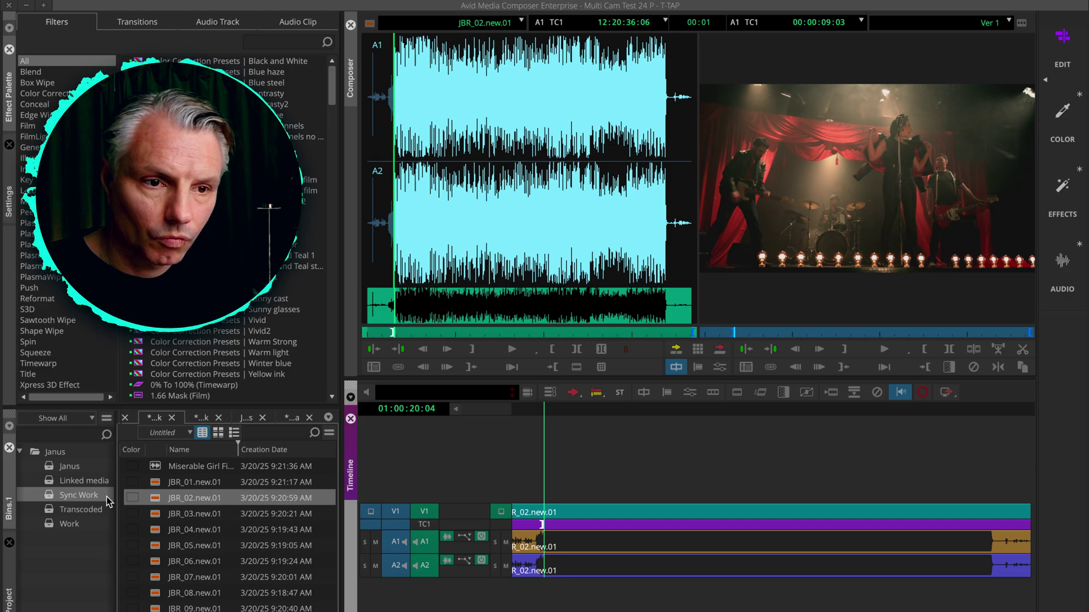
click(161, 514)
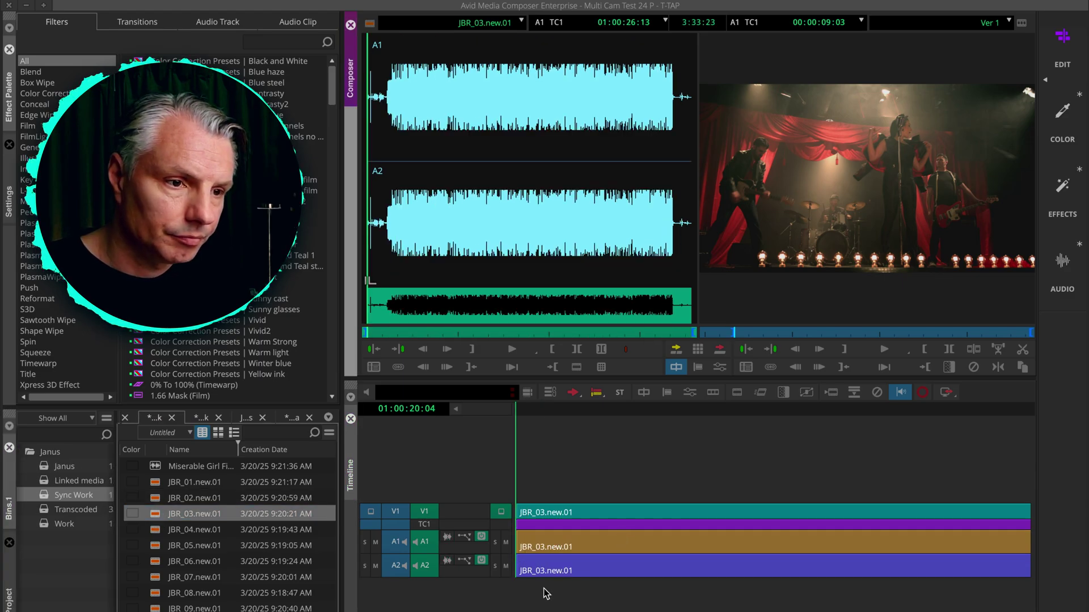
click(390, 317)
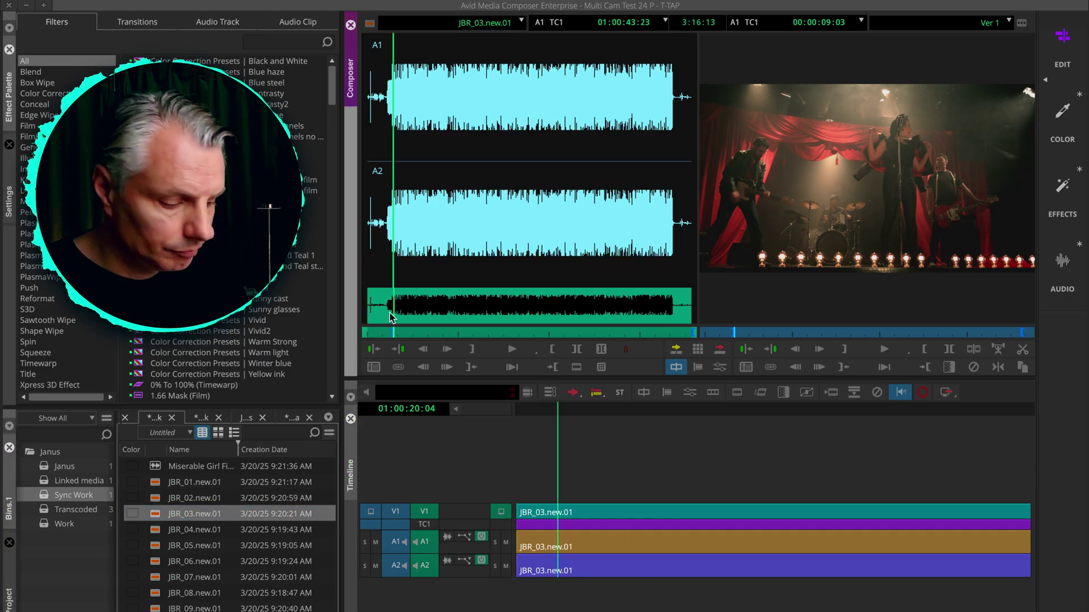
key(j)
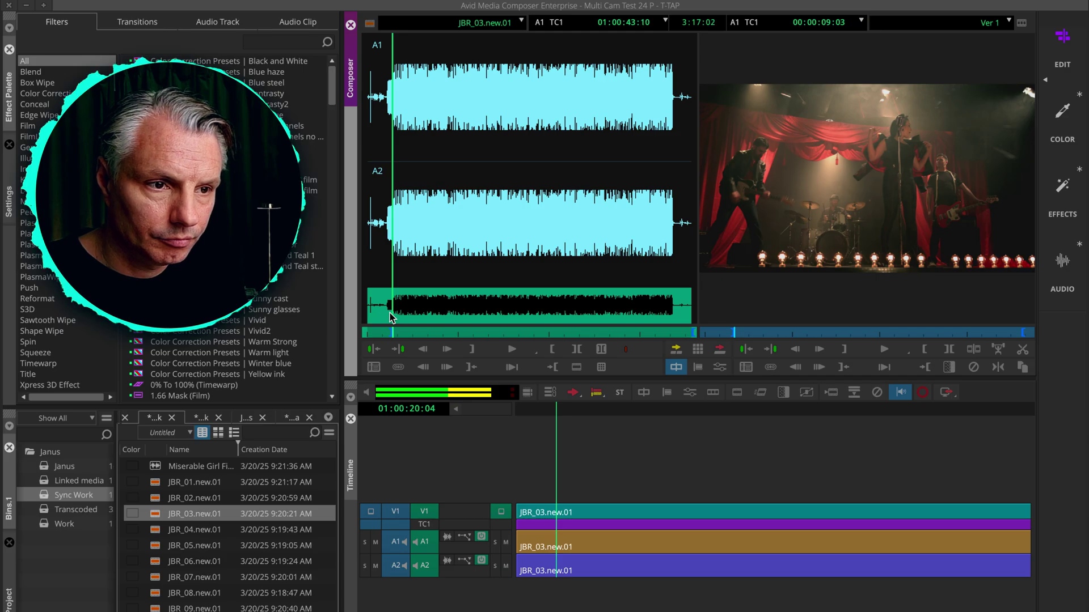
key(i)
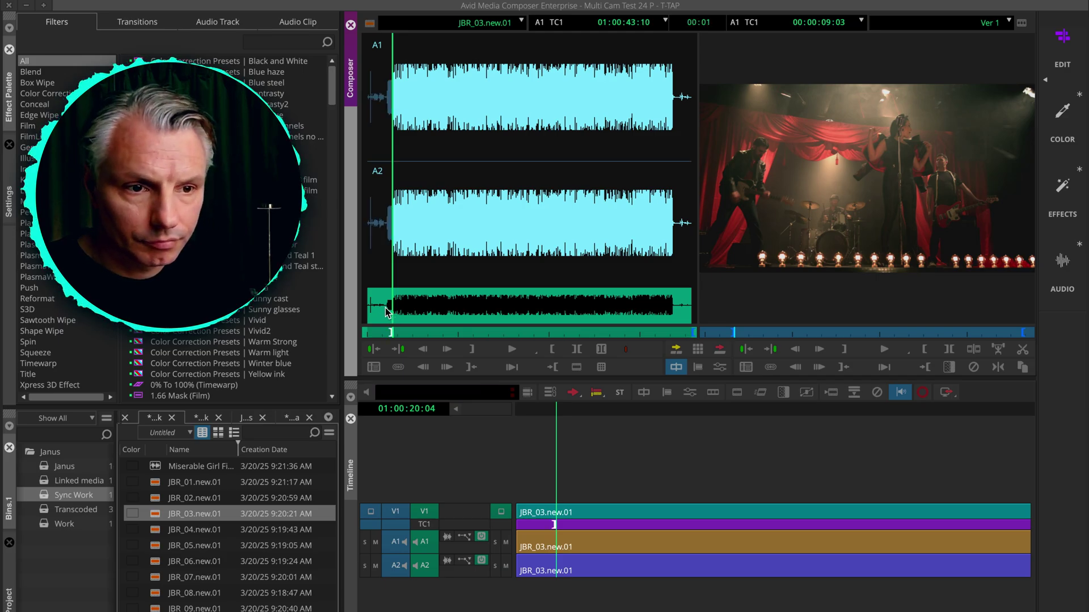
double_click(157, 528)
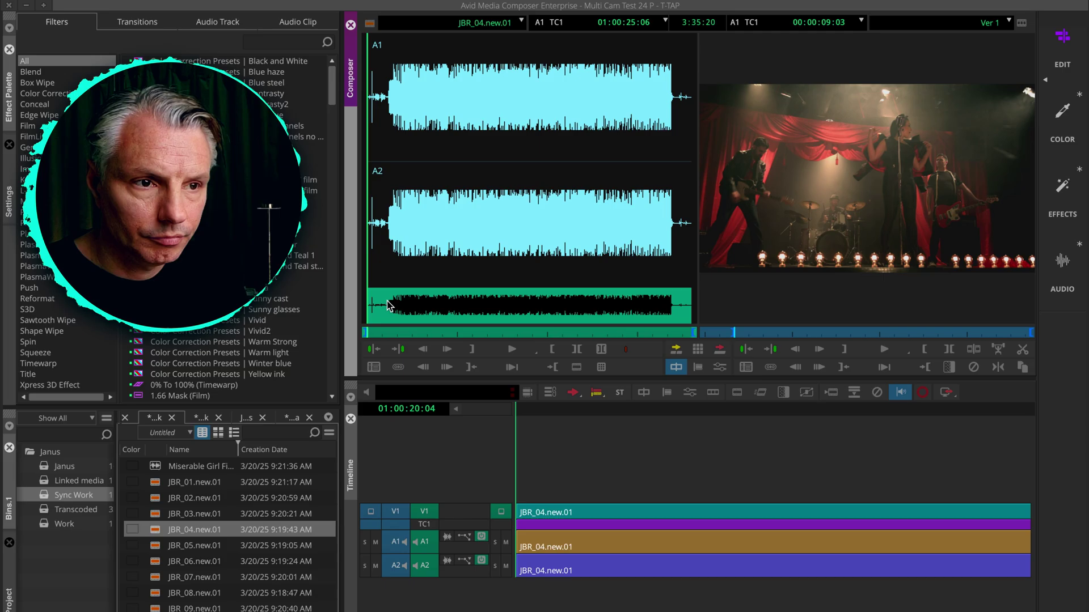
click(393, 316)
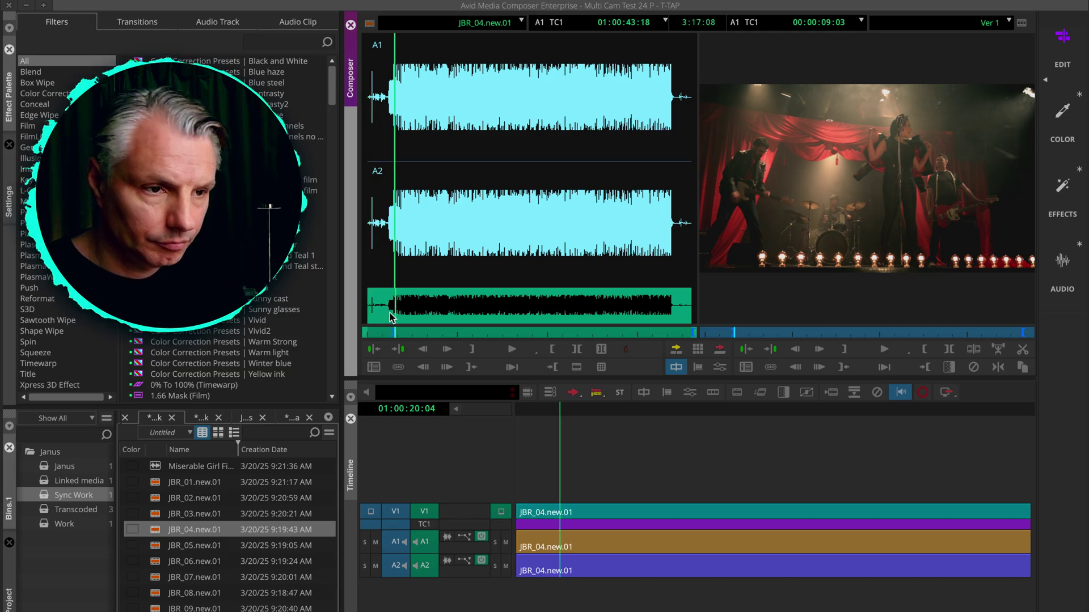
key(space)
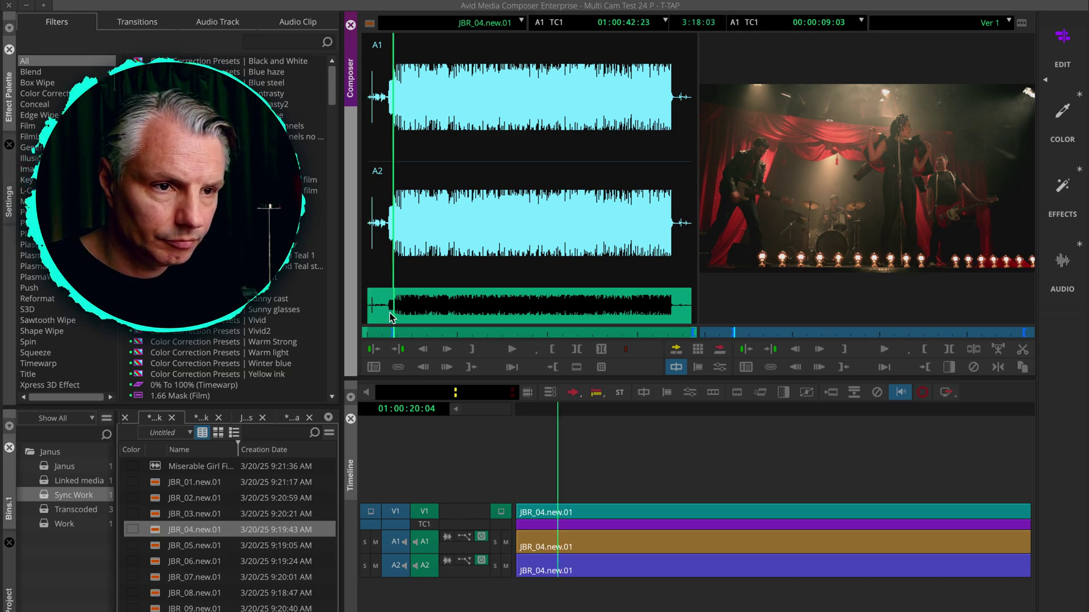
key(space)
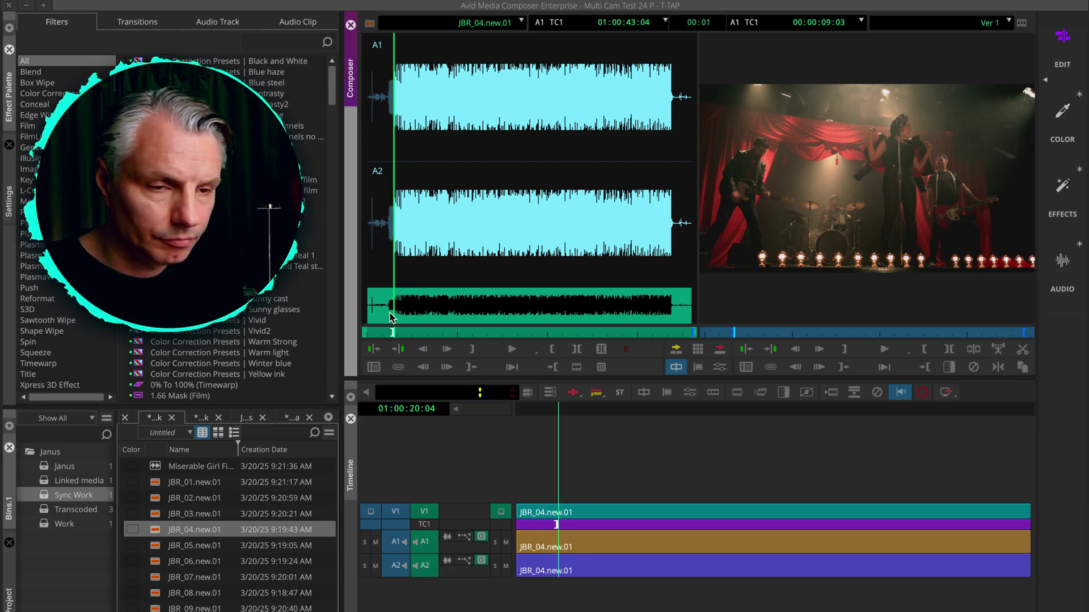
key(Return)
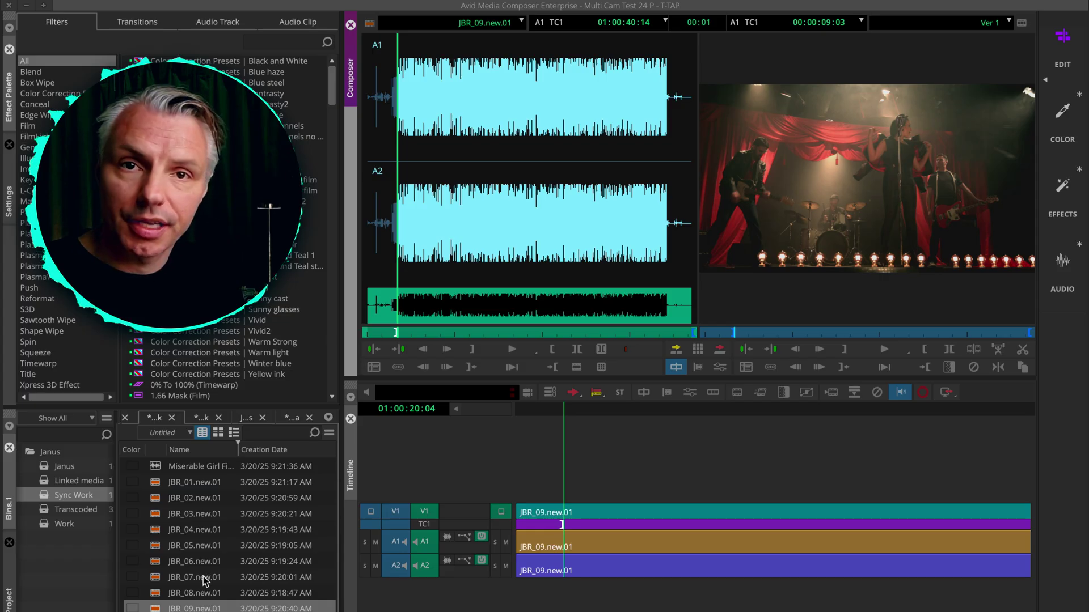
- Select all ten Sync Work bin clips and group them synced by Inpoints
key(super+a)
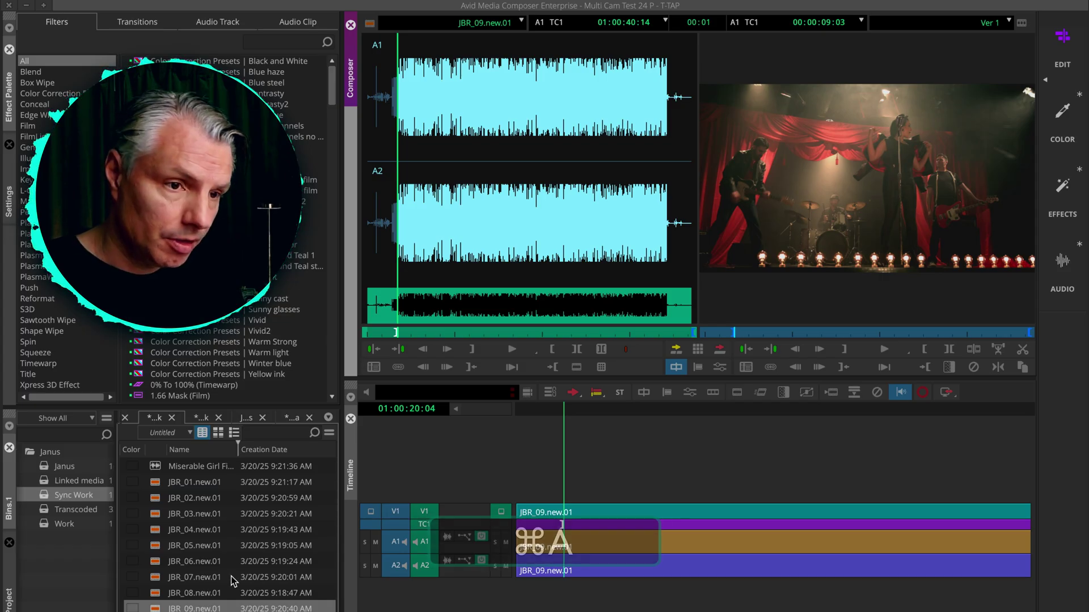
click(185, 606)
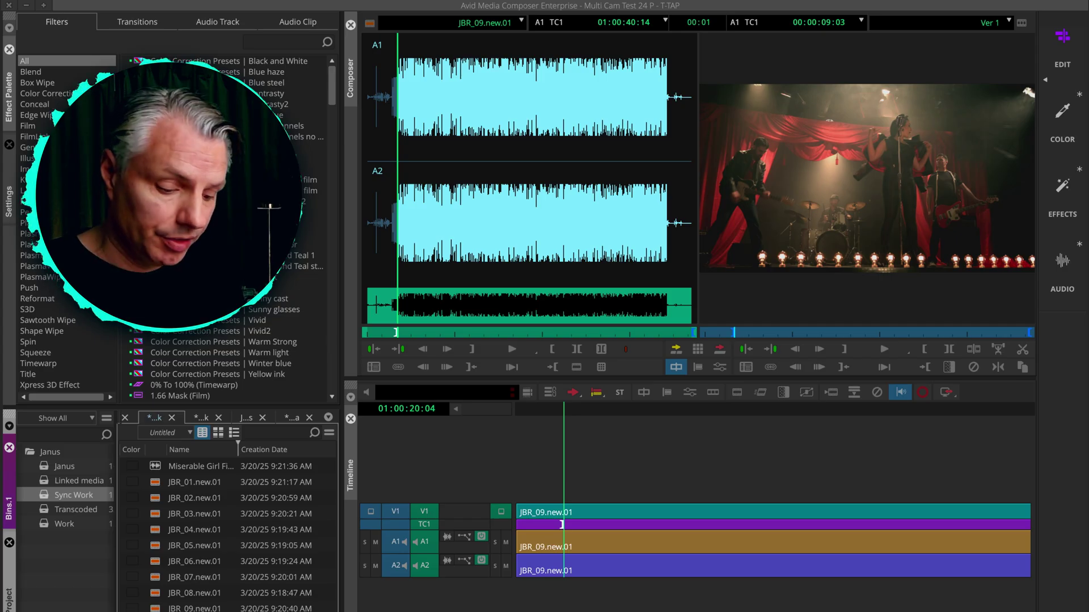
key(super+a)
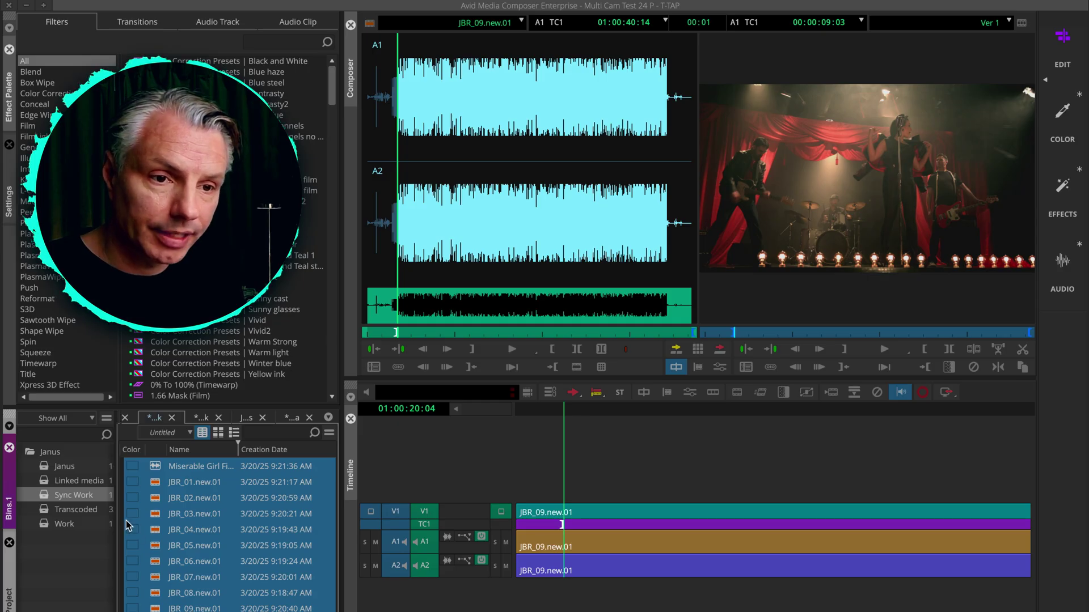
right_click(155, 530)
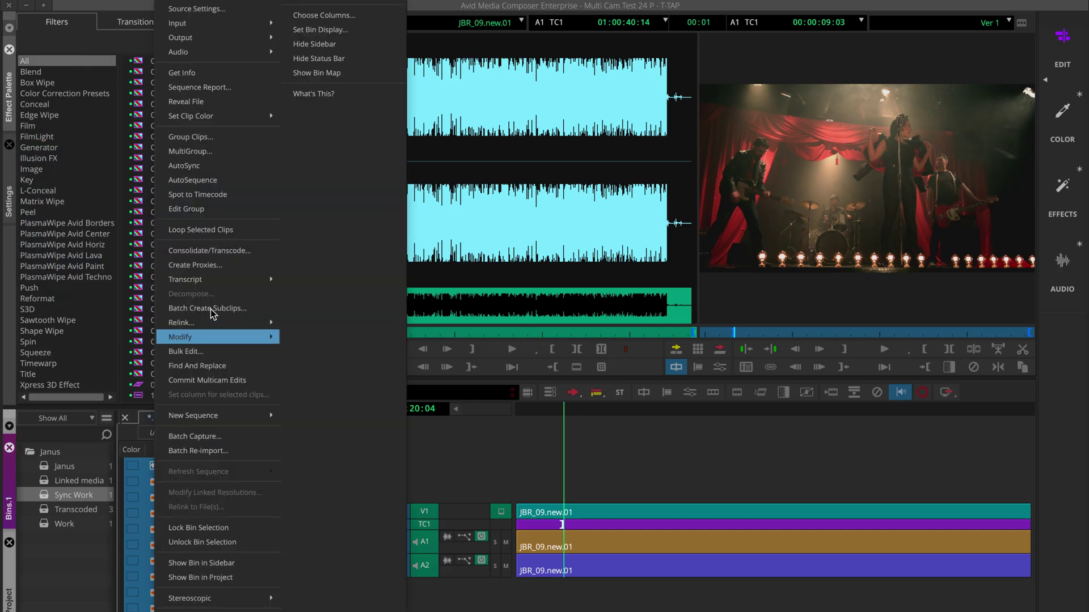
click(247, 142)
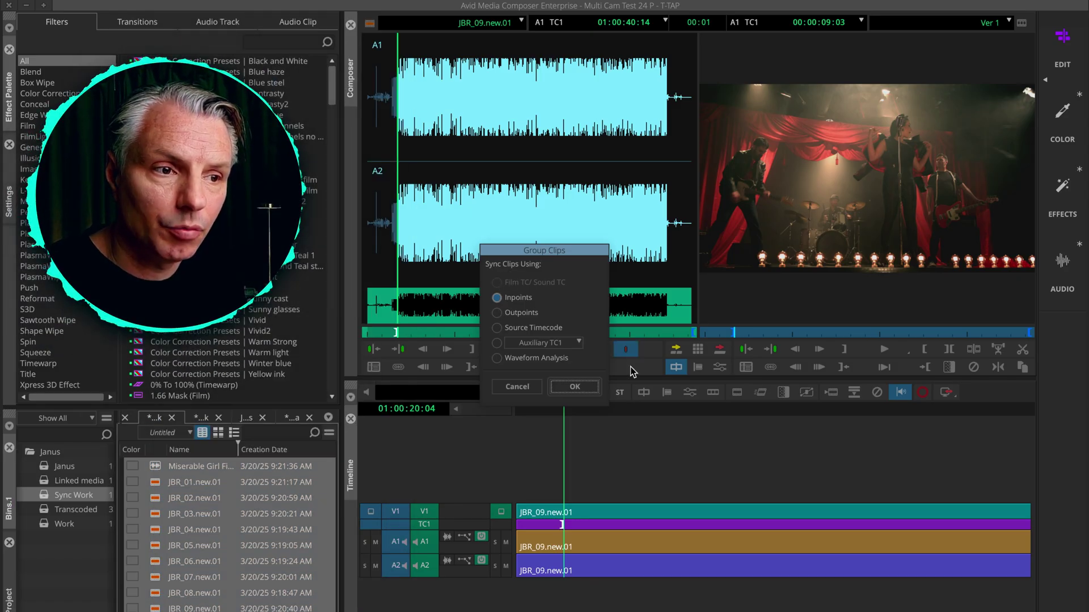
click(574, 387)
click(156, 468)
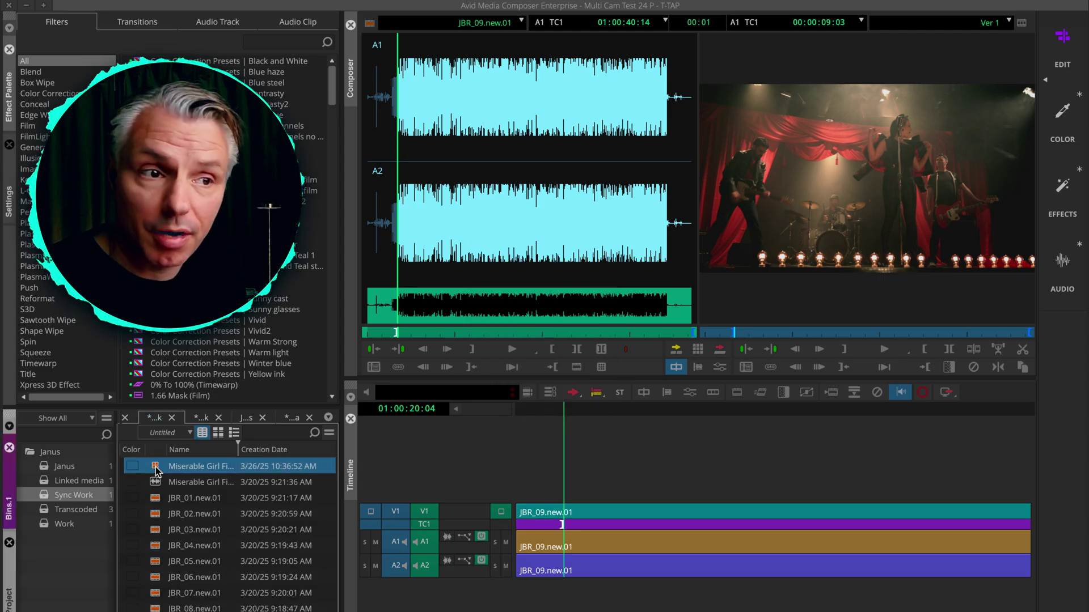
- Load the new group clip in the source monitor with waveforms hidden so its video shows
double_click(156, 469)
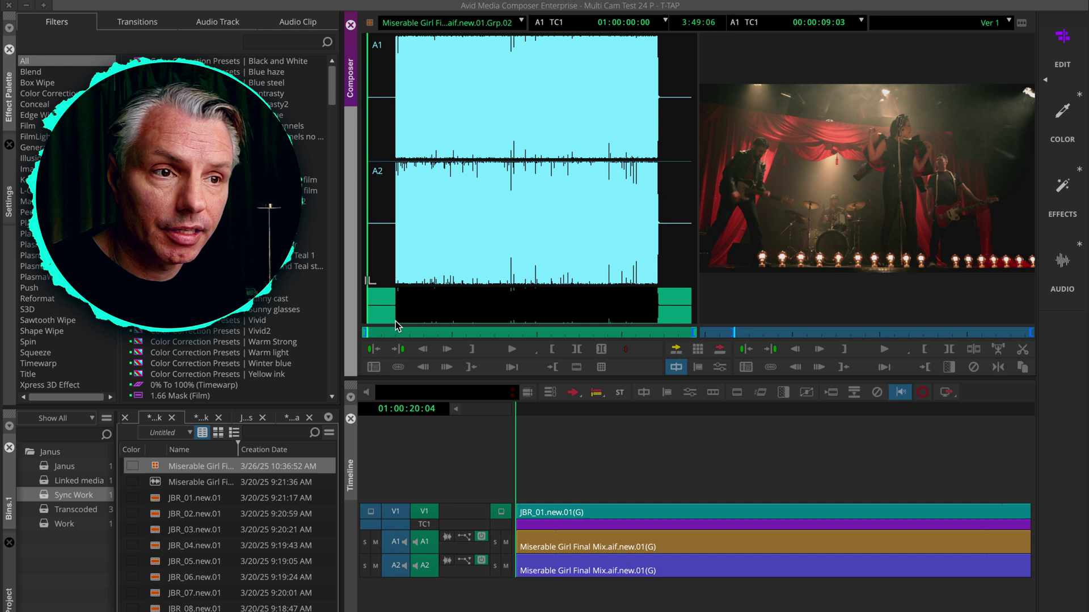
right_click(541, 271)
mouse_move(652, 434)
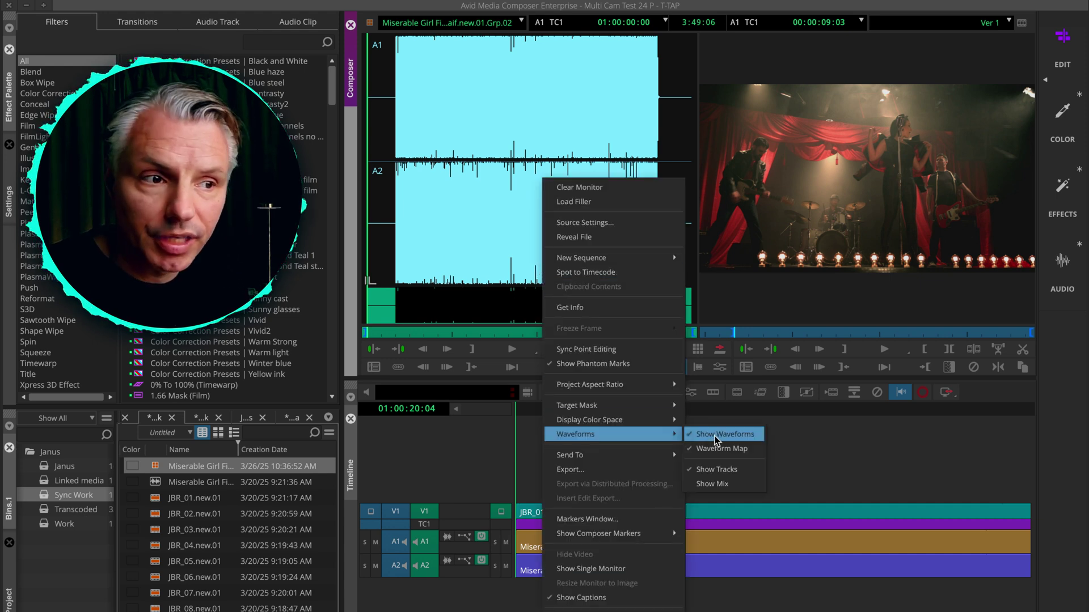
click(717, 434)
drag(418, 333, 405, 339)
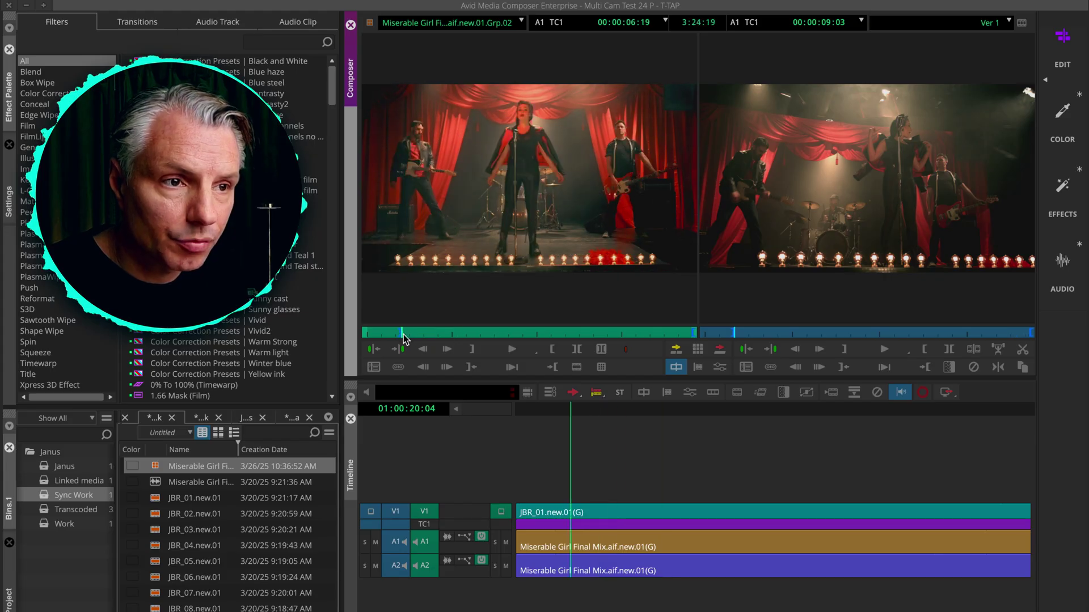
- Turn off digital audio scrub and clear Ver 1 from the record monitor
click(901, 393)
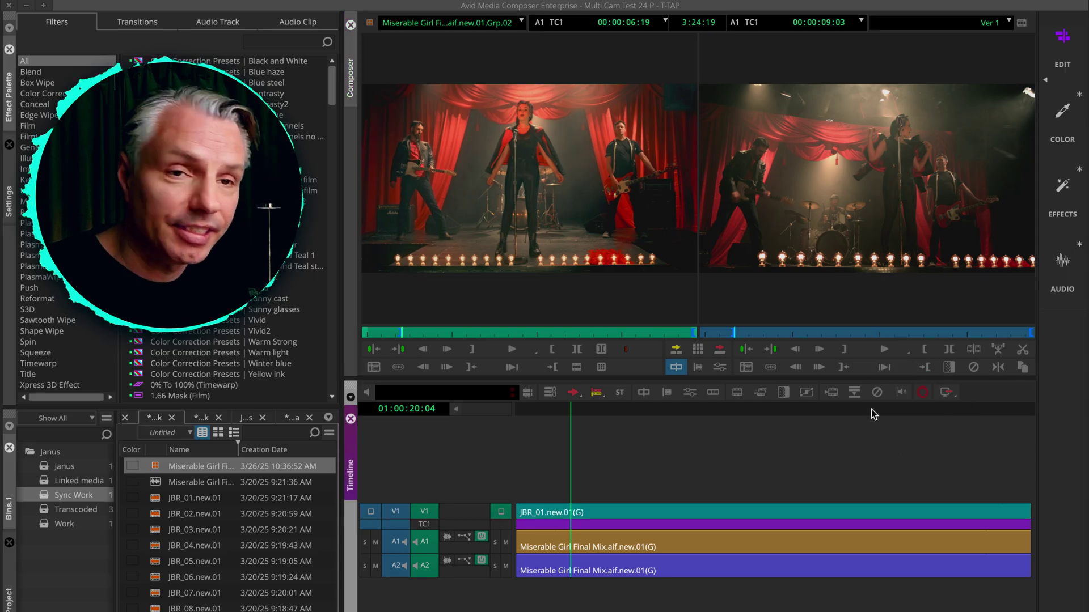
click(990, 23)
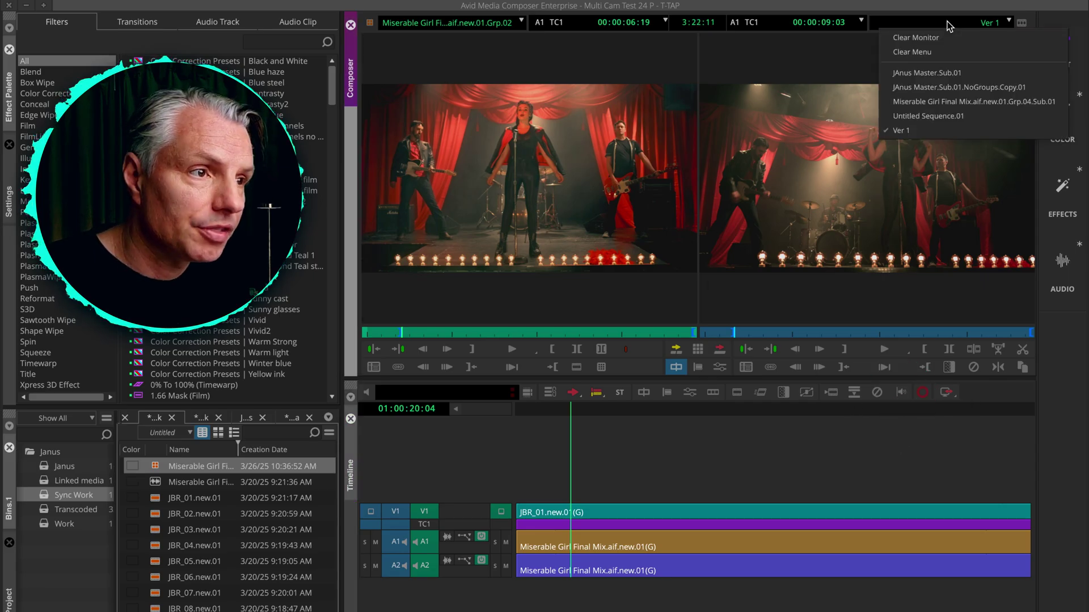
click(946, 36)
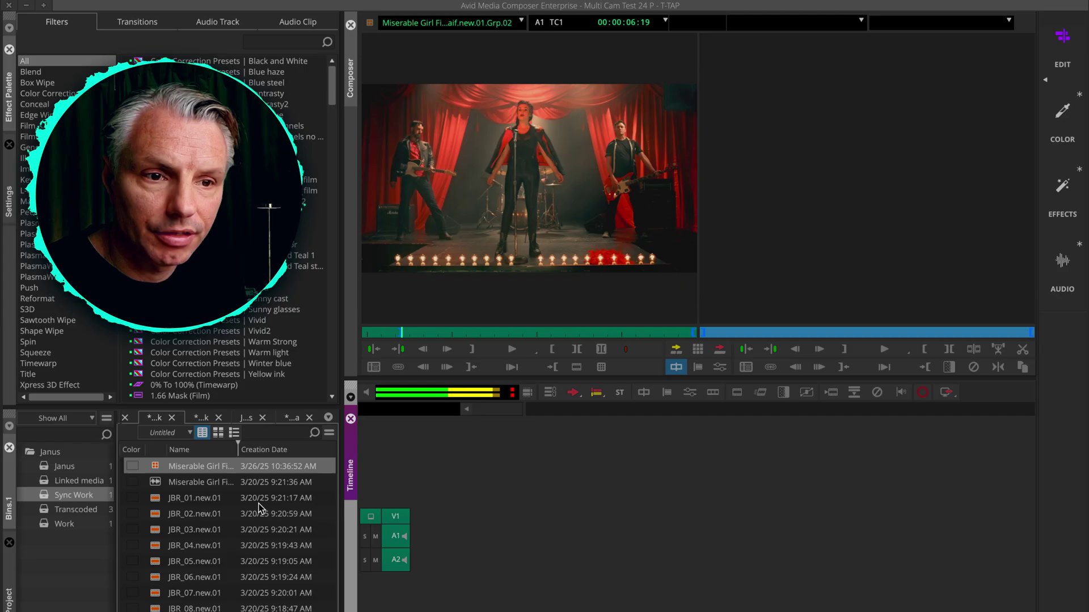
- Open the Work bin, rename the top Janus folder to 'Janus 51654654', and reselect Work
double_click(54, 524)
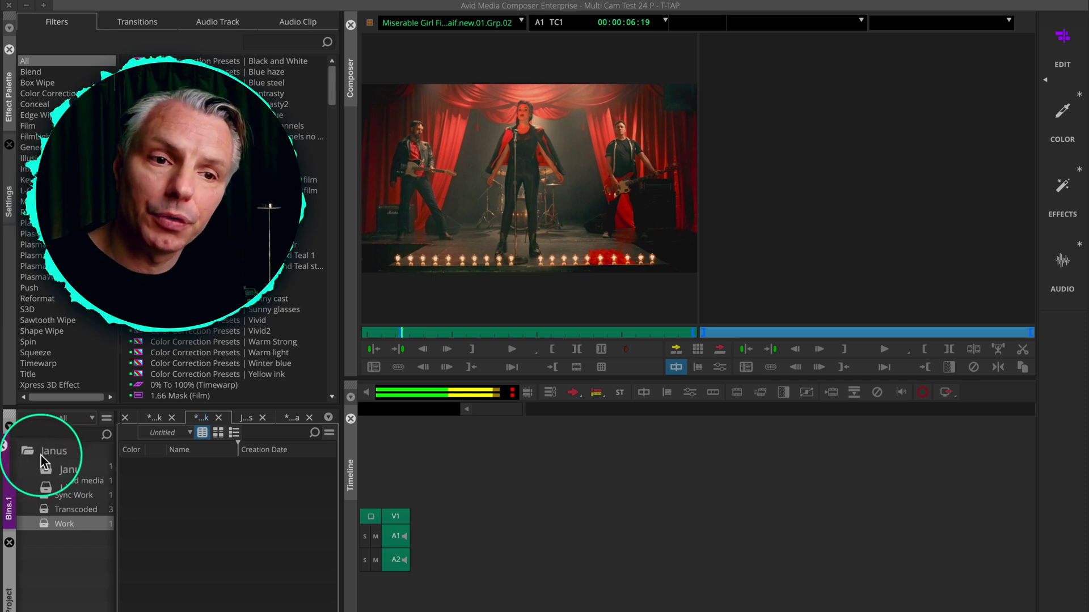
click(62, 452)
key(BackSpace)
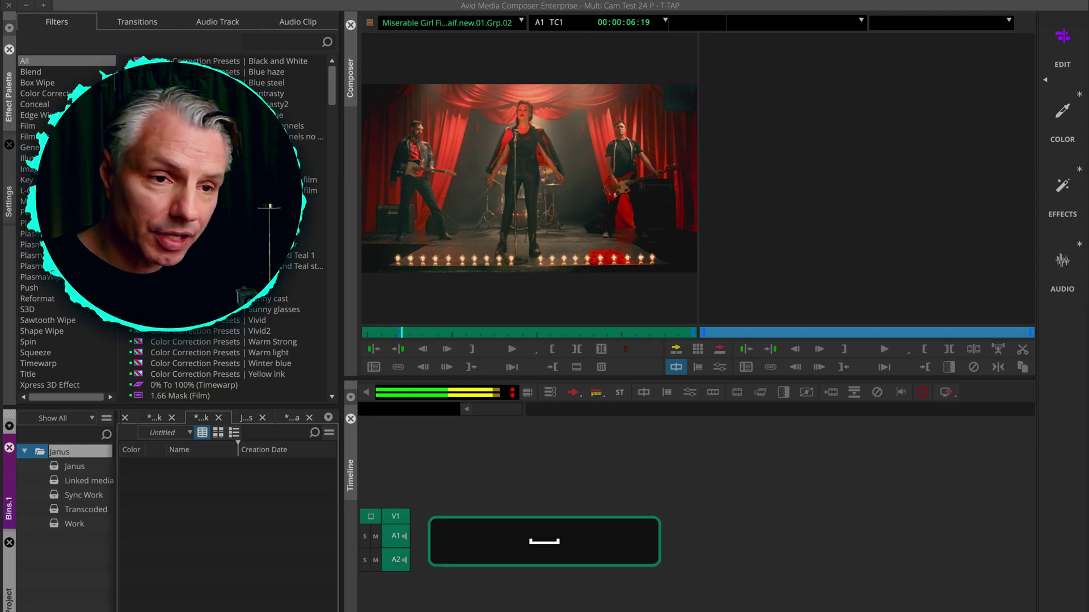
text(51654654)
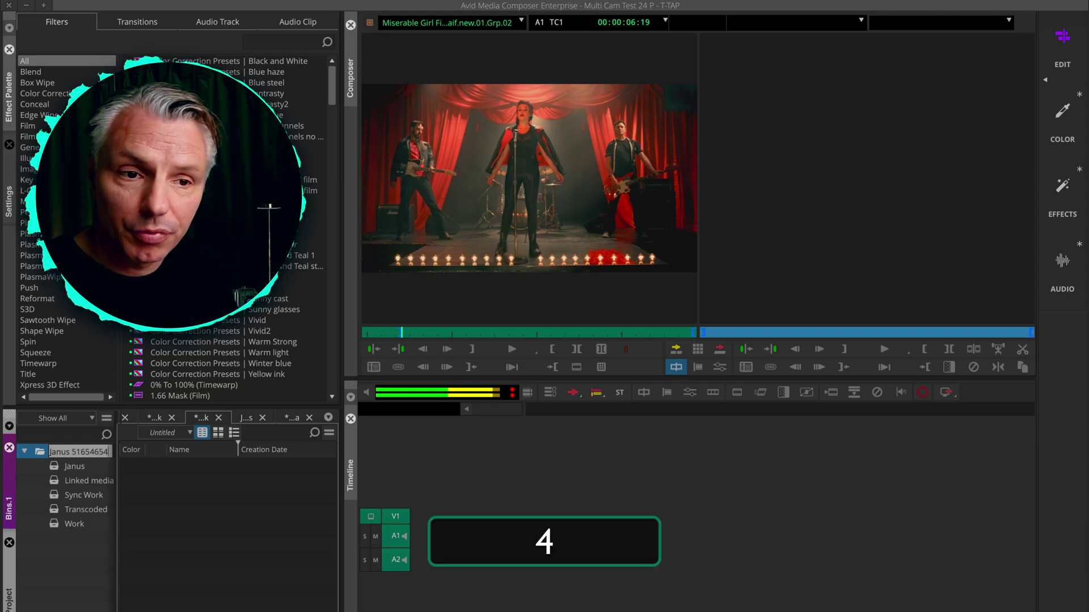
click(55, 554)
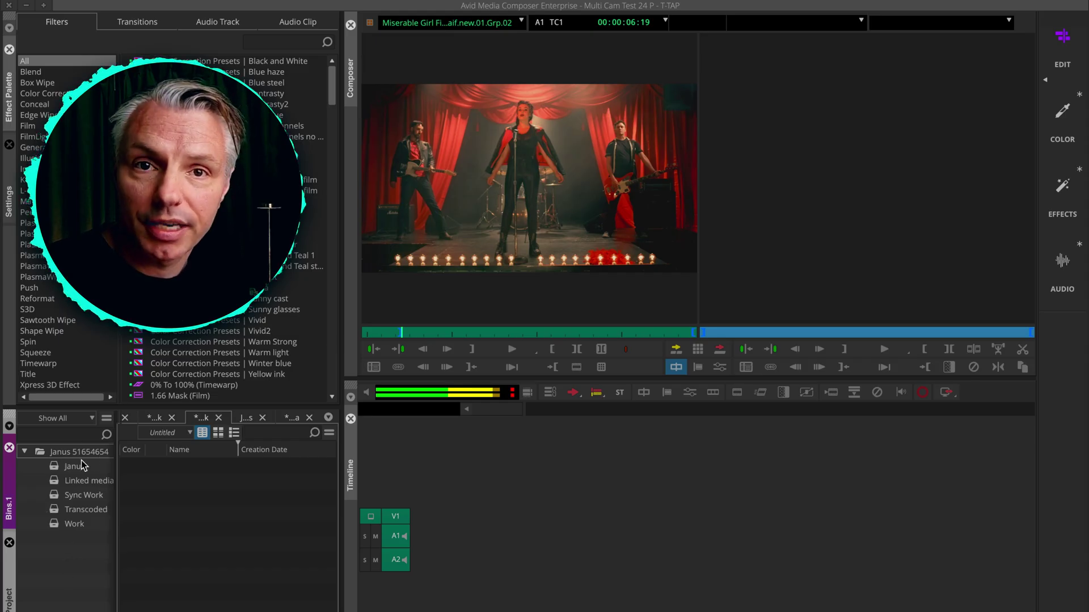
click(68, 528)
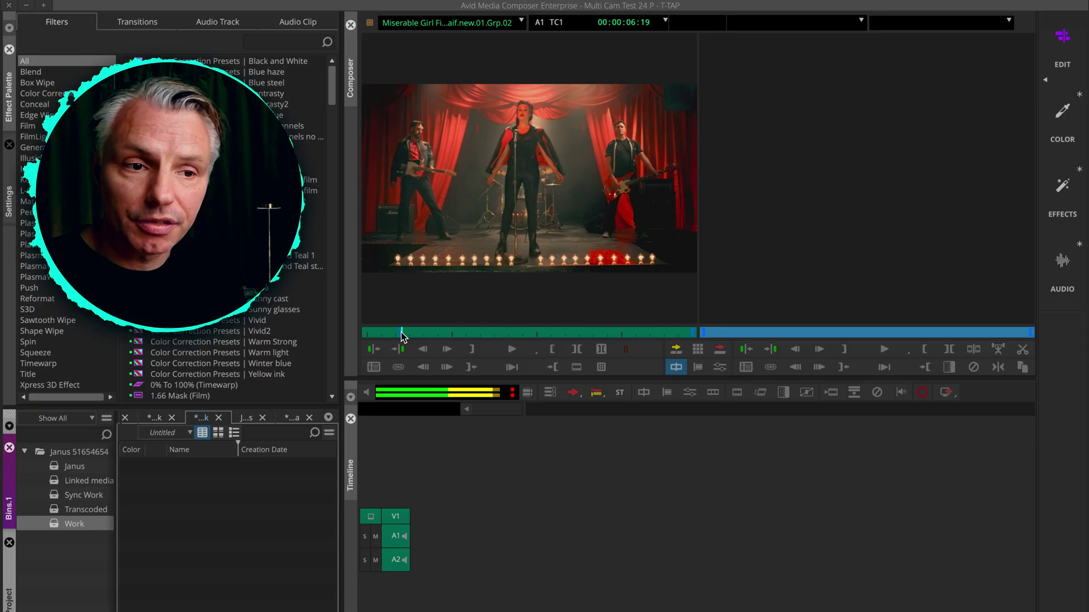
- Mark the group clip from its first frame and edit it into a new sequence in the Work bin
click(395, 334)
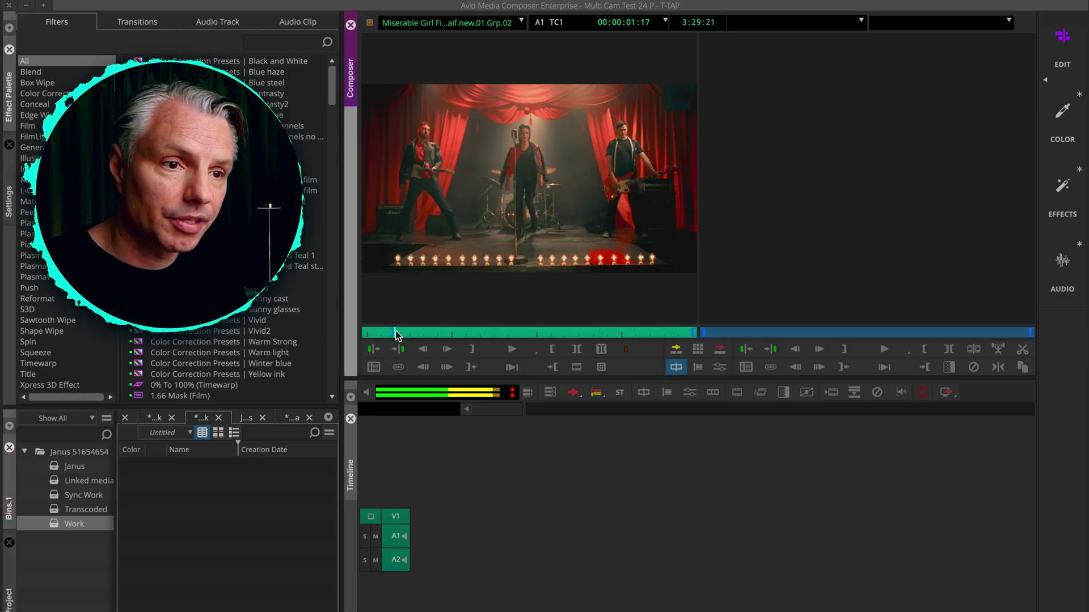
drag(395, 333, 376, 335)
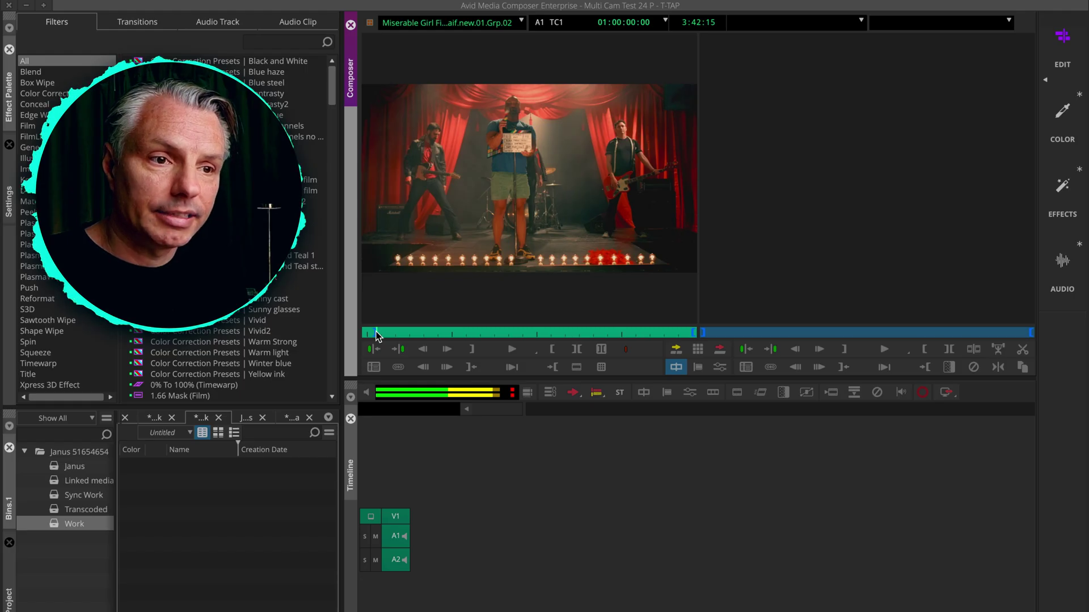
key(o)
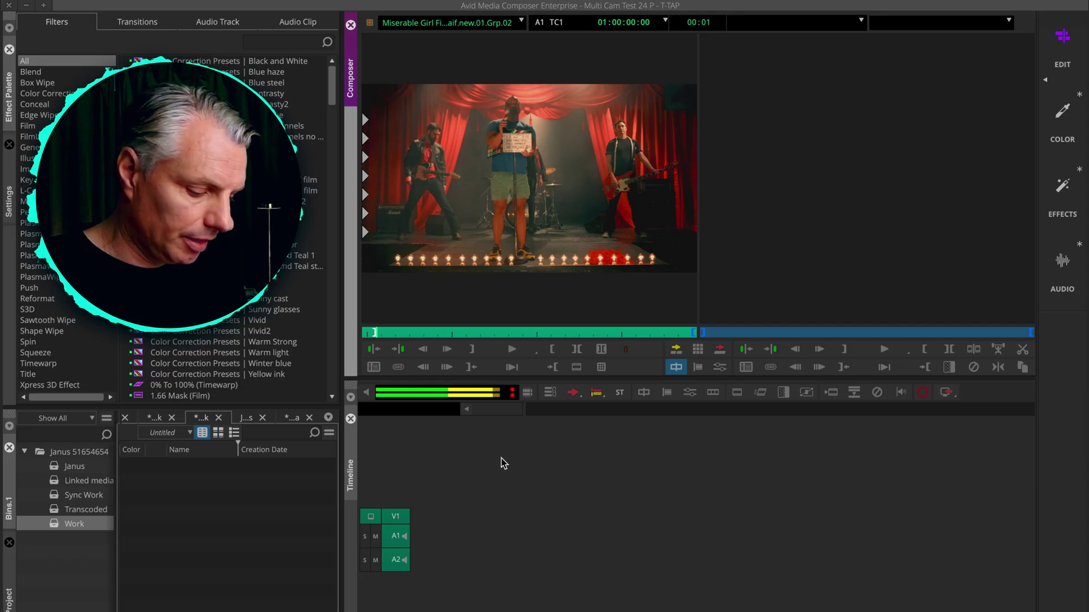
drag(512, 463, 512, 462)
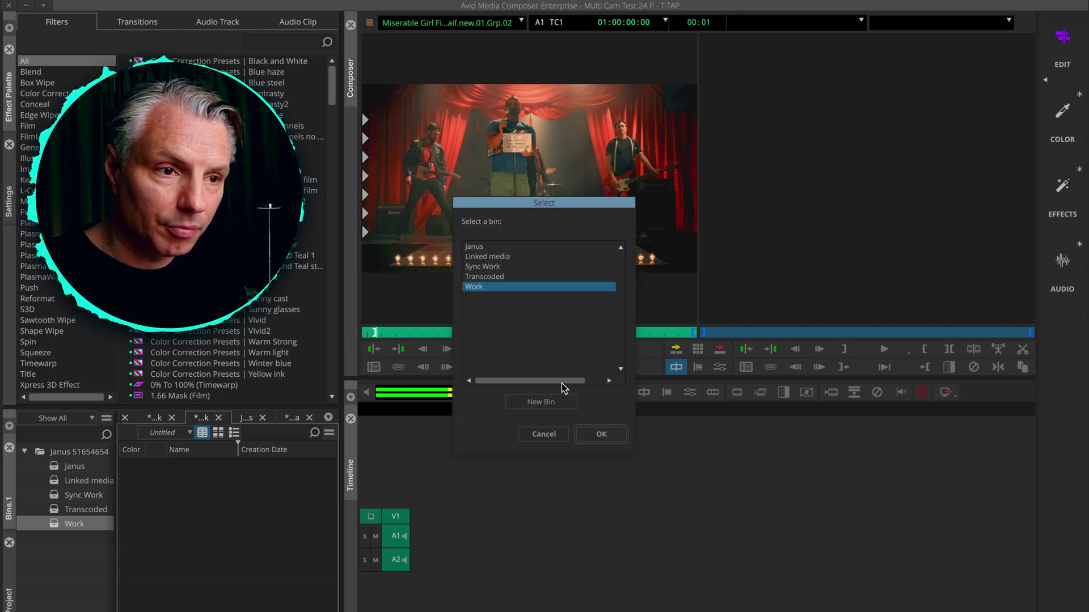
click(601, 435)
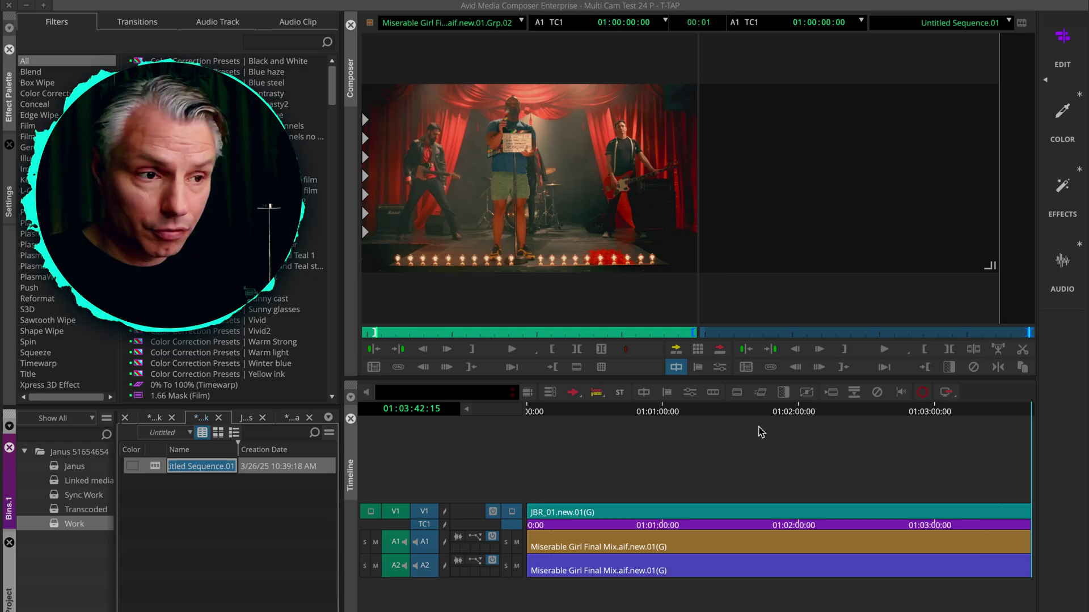
drag(706, 437, 603, 440)
drag(114, 509, 98, 507)
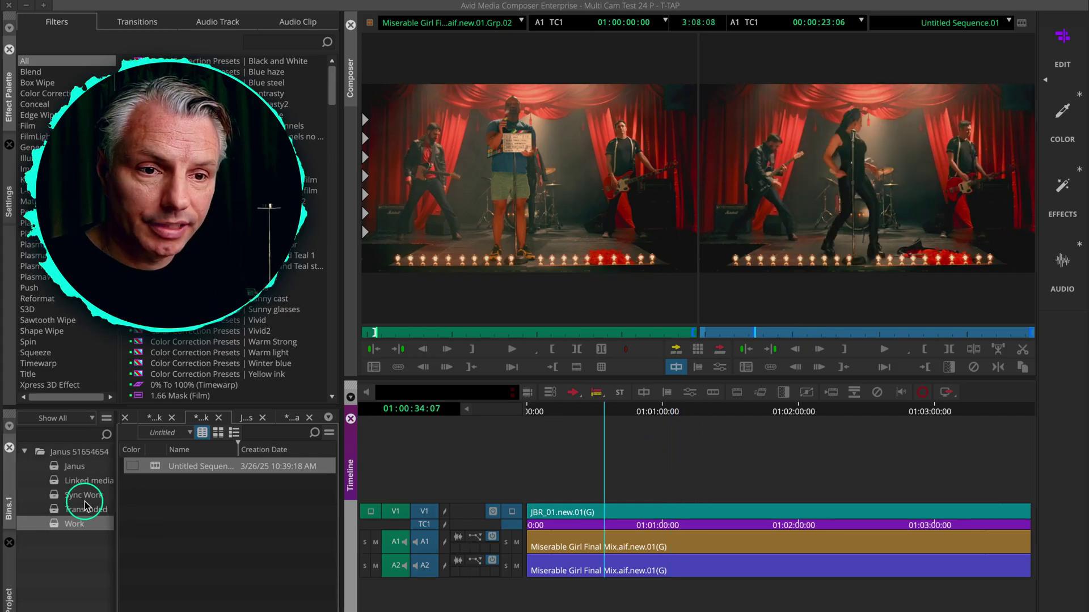
- Open the Sync Work bin and park Untitled Sequence.01 at 01:00:00:00
click(50, 497)
double_click(54, 498)
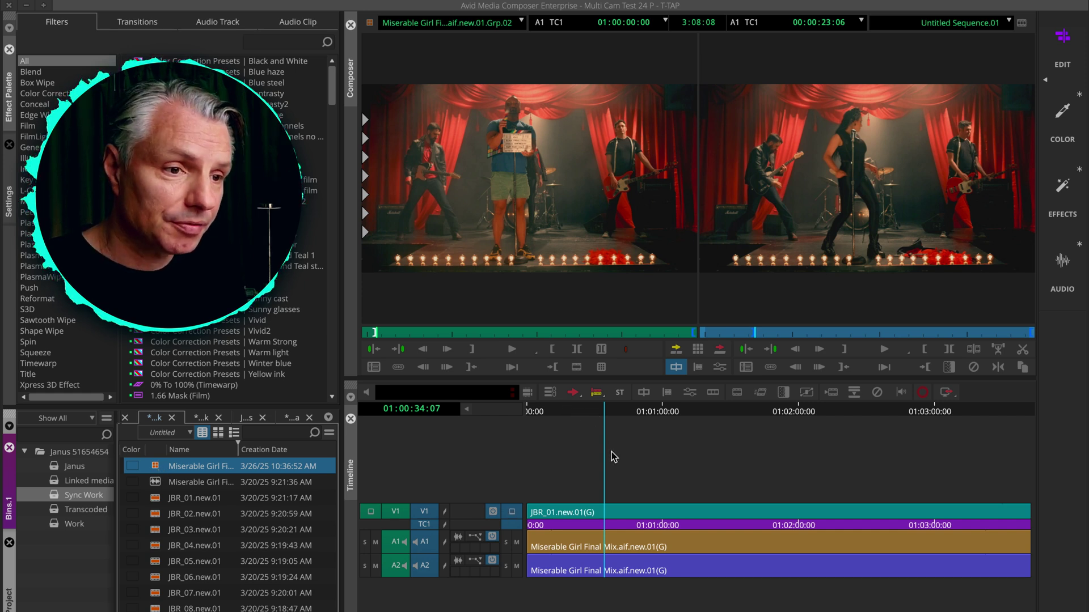
key(Home)
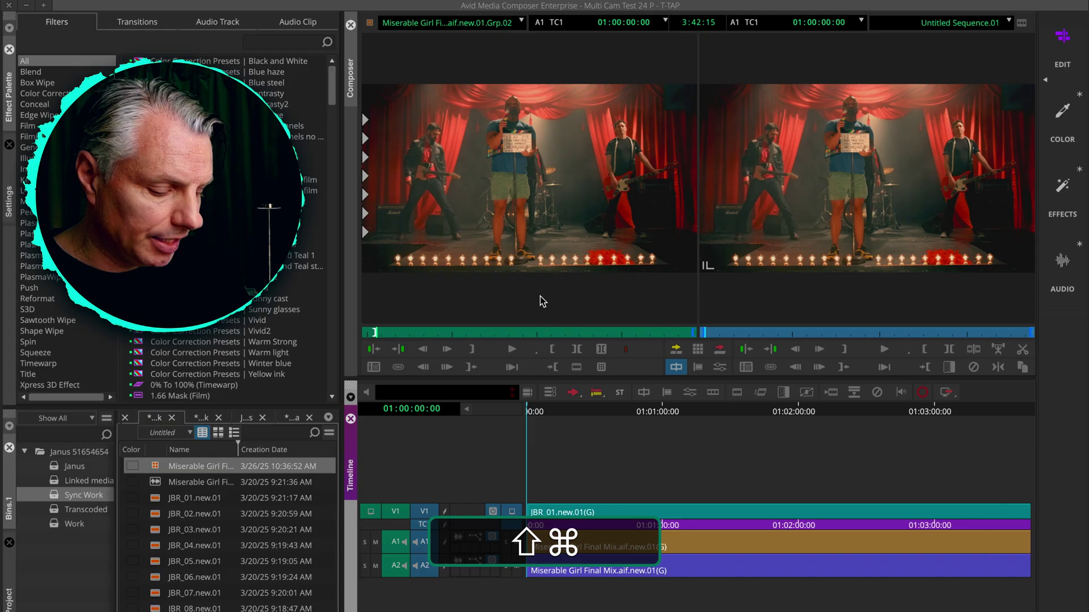
- Show the nine-angle multicam display, play, and cut between drummer, singer, guitarist and bass angles
key(shift+super+m)
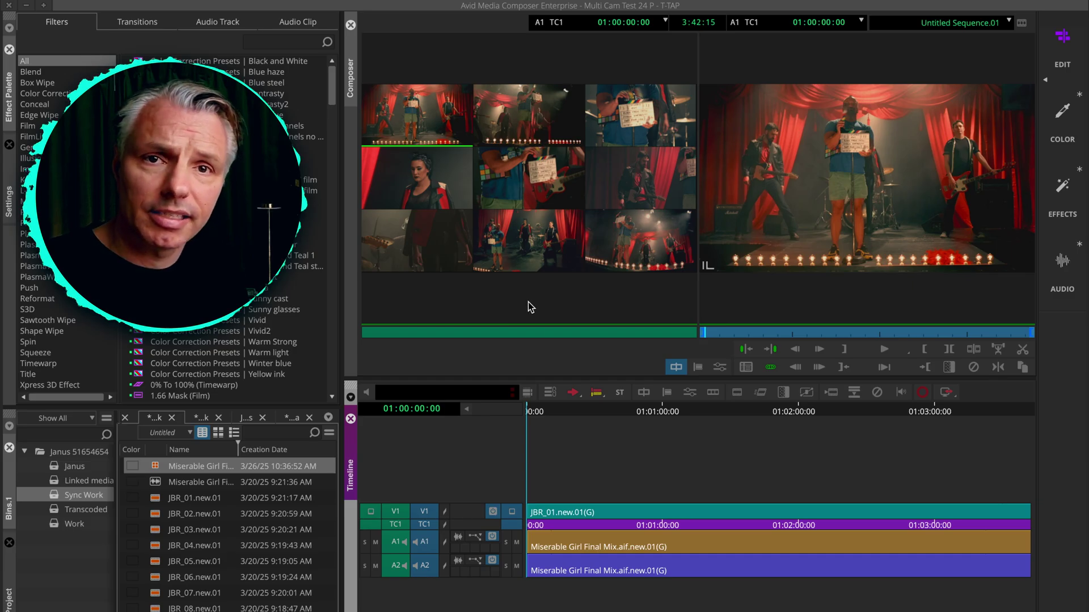
key(space)
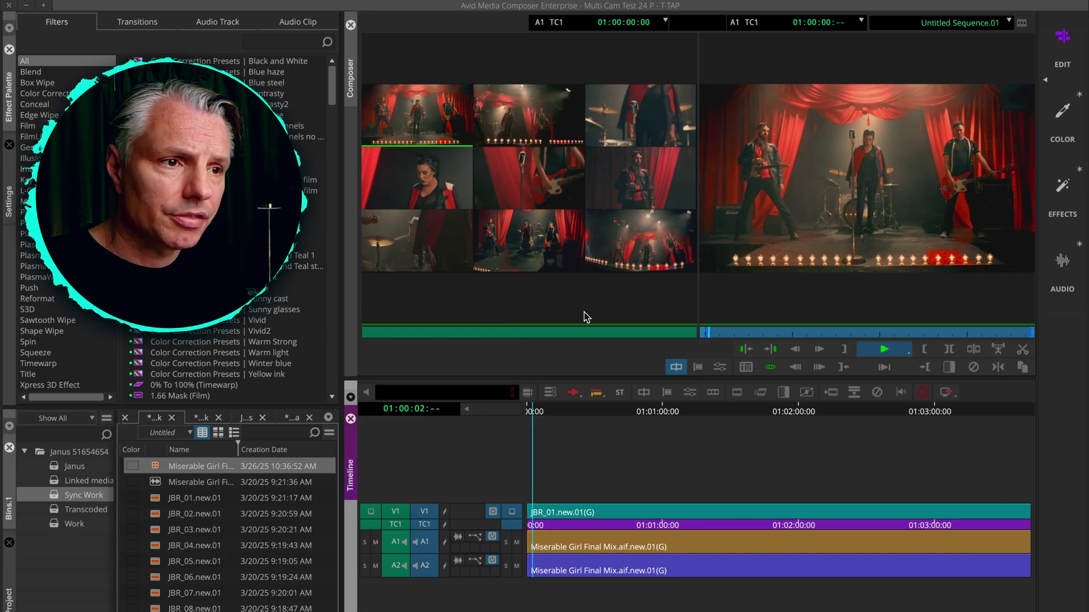
click(414, 248)
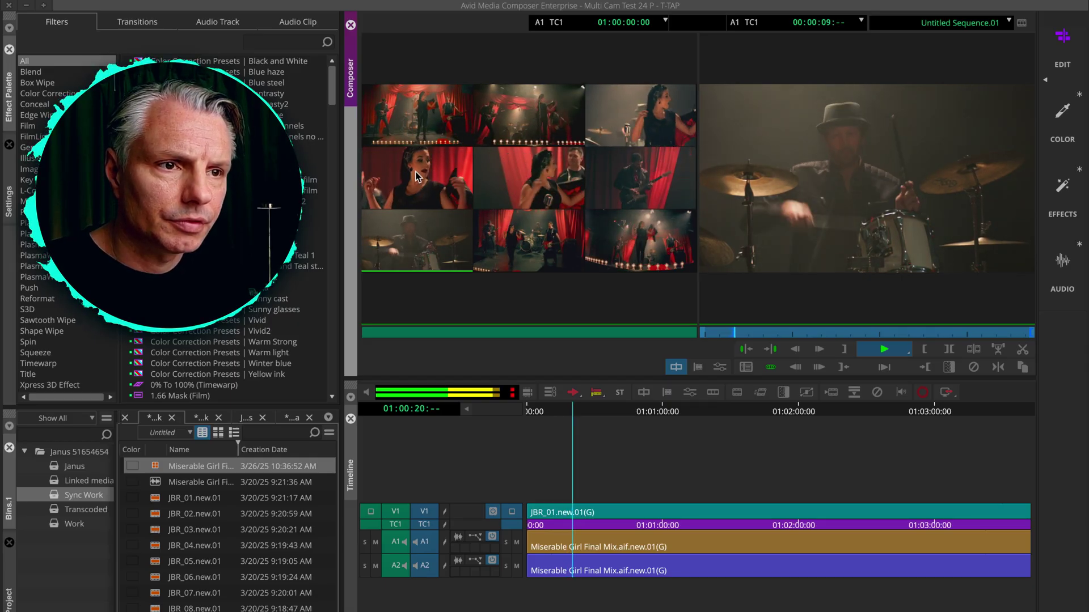
click(461, 181)
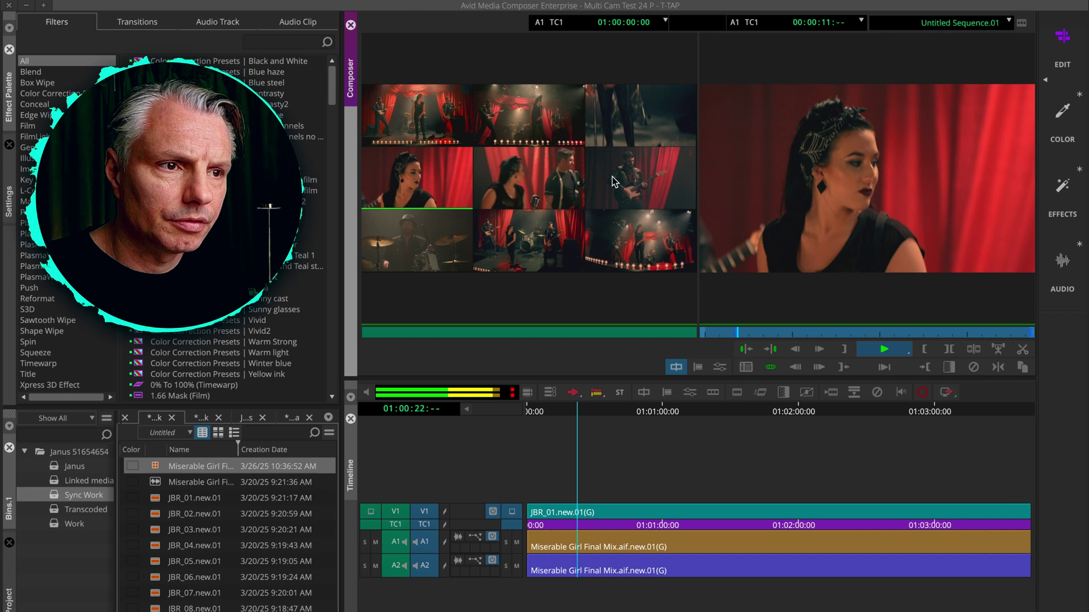
click(590, 187)
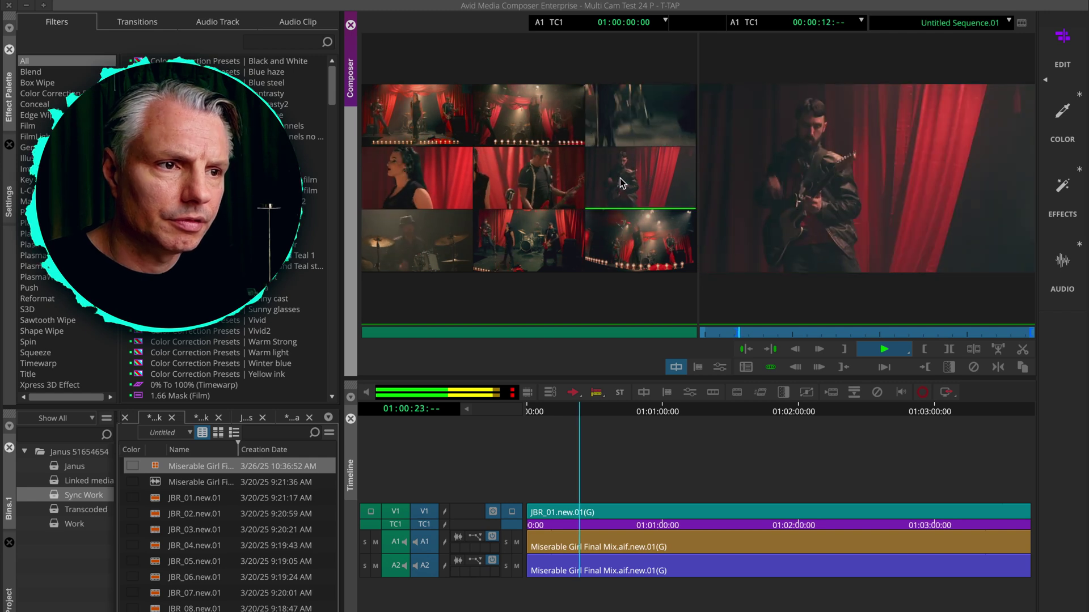
click(522, 190)
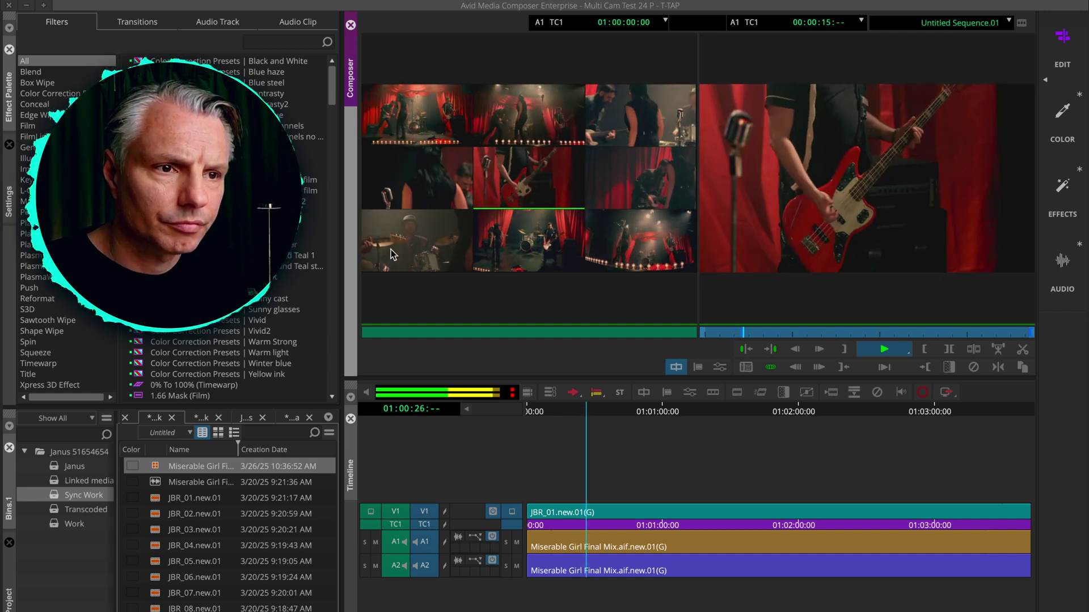
click(412, 247)
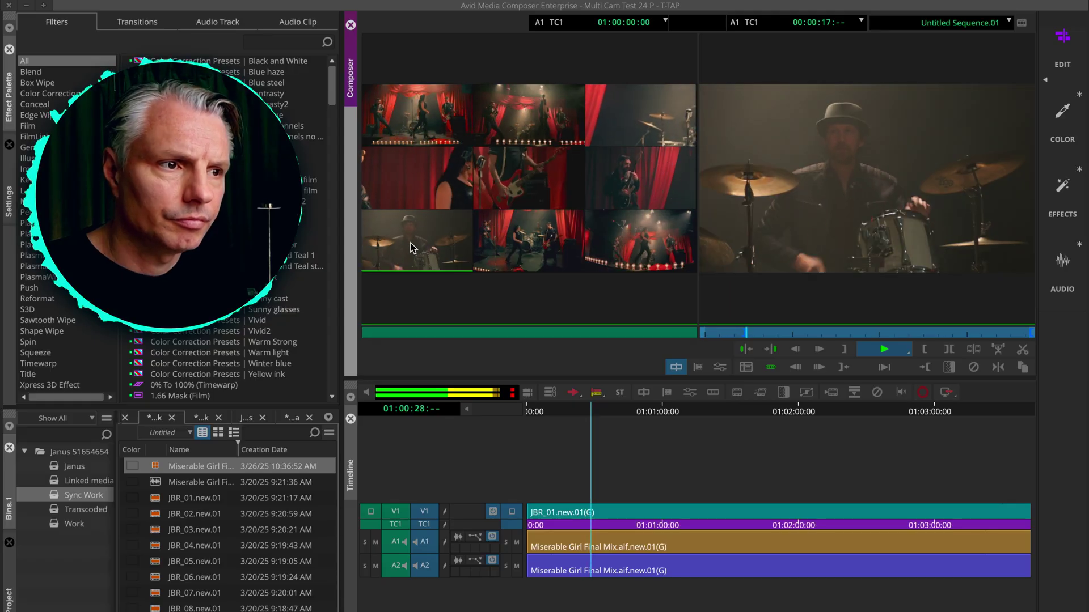
- Continue cutting through singer, wide stage, top-middle, guitarist, drummer and centre singer angles, then stop to commit
click(434, 173)
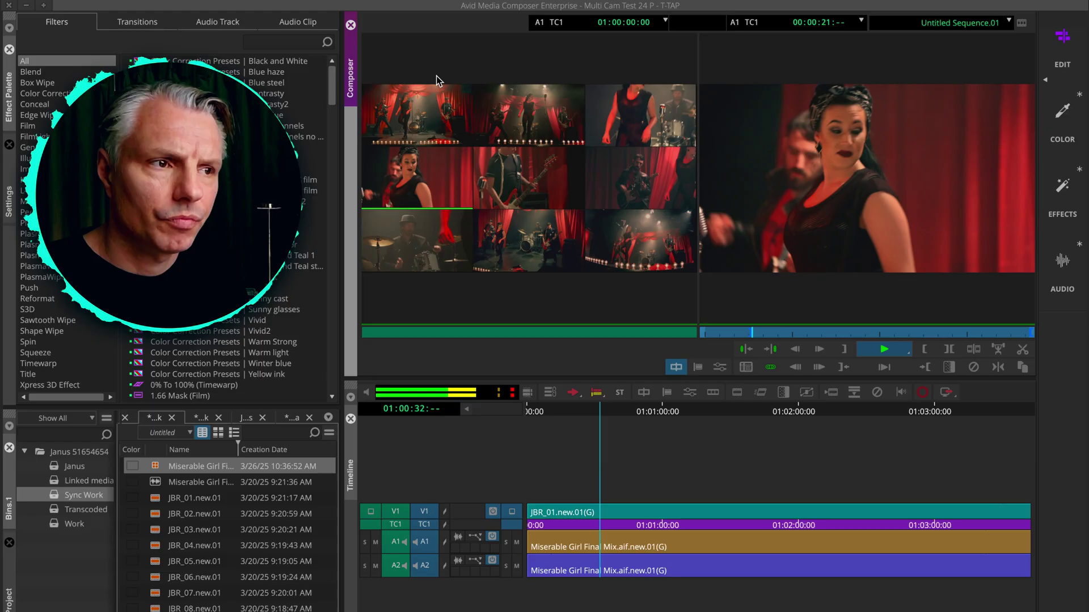
click(416, 111)
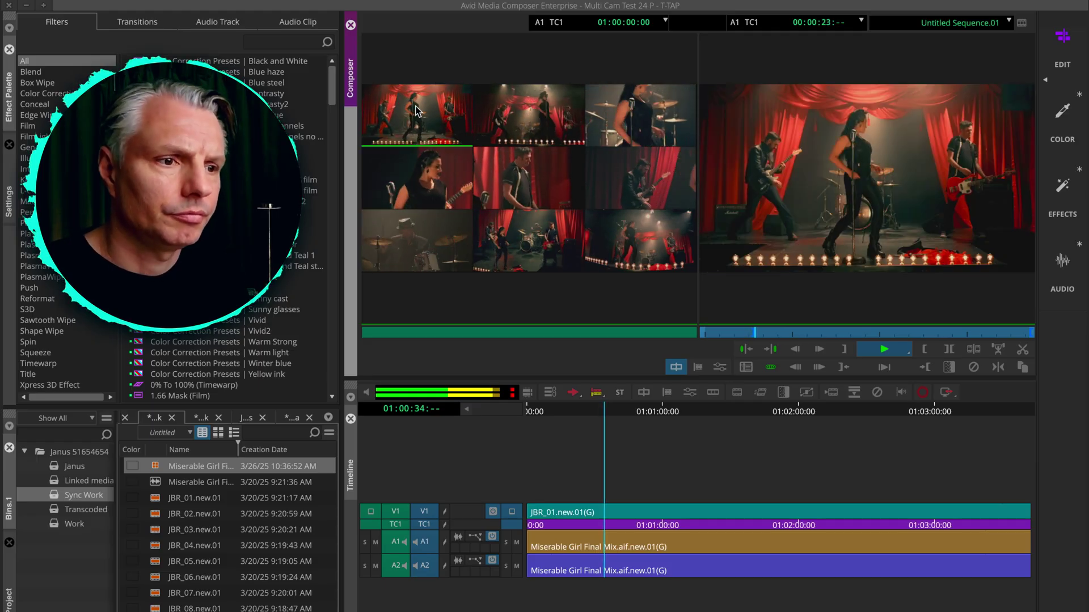
click(529, 121)
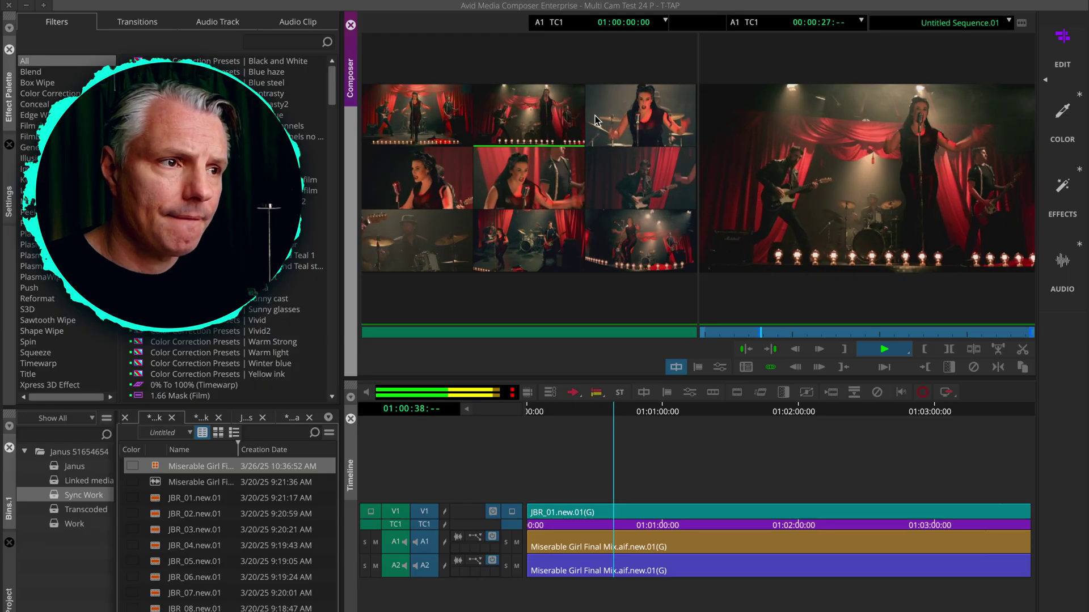
click(643, 125)
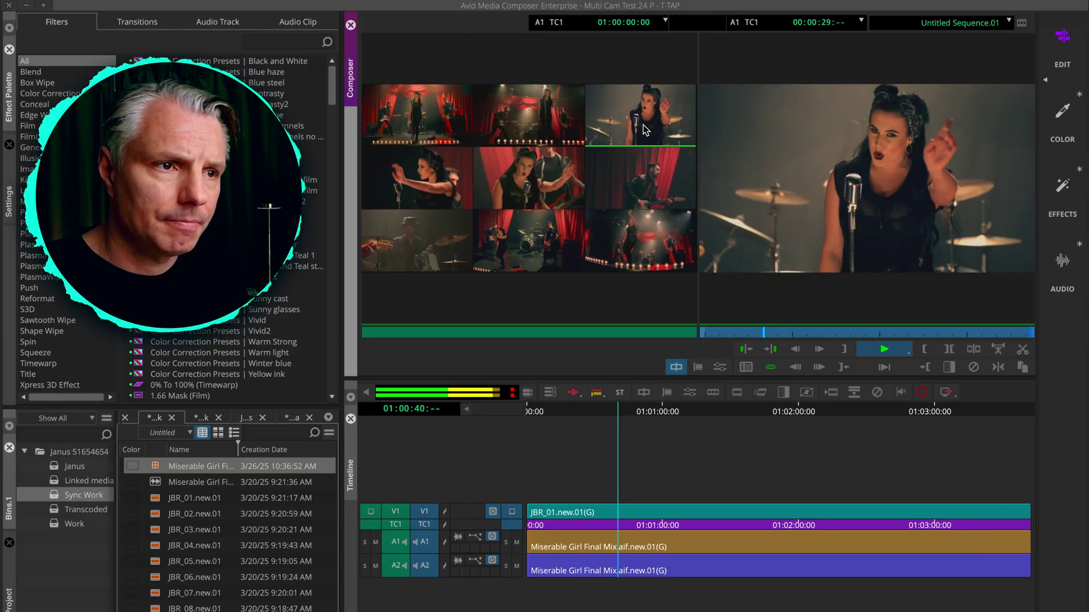
click(634, 193)
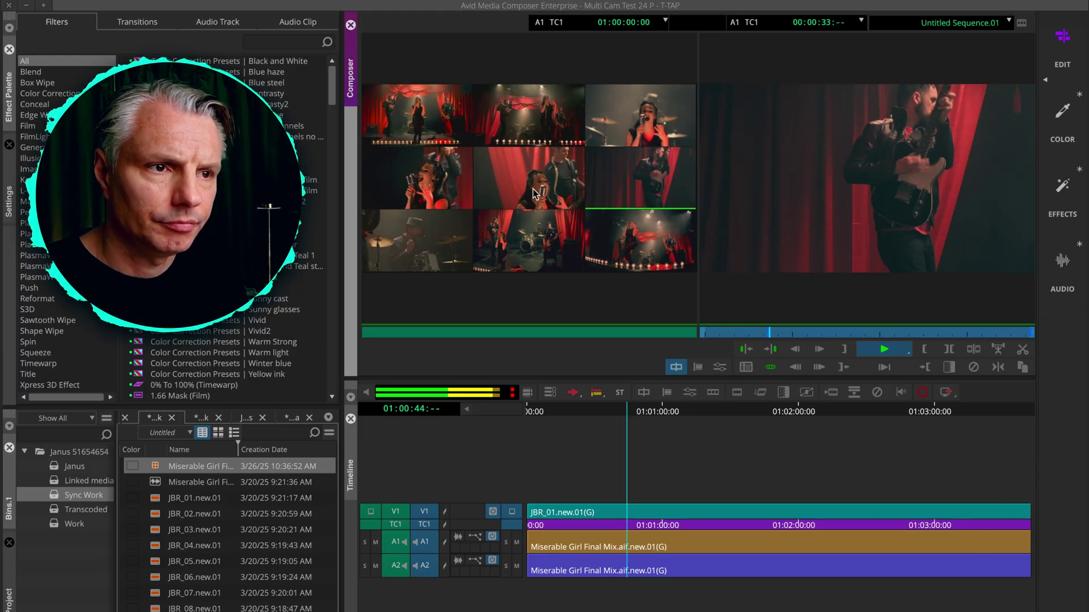
click(418, 245)
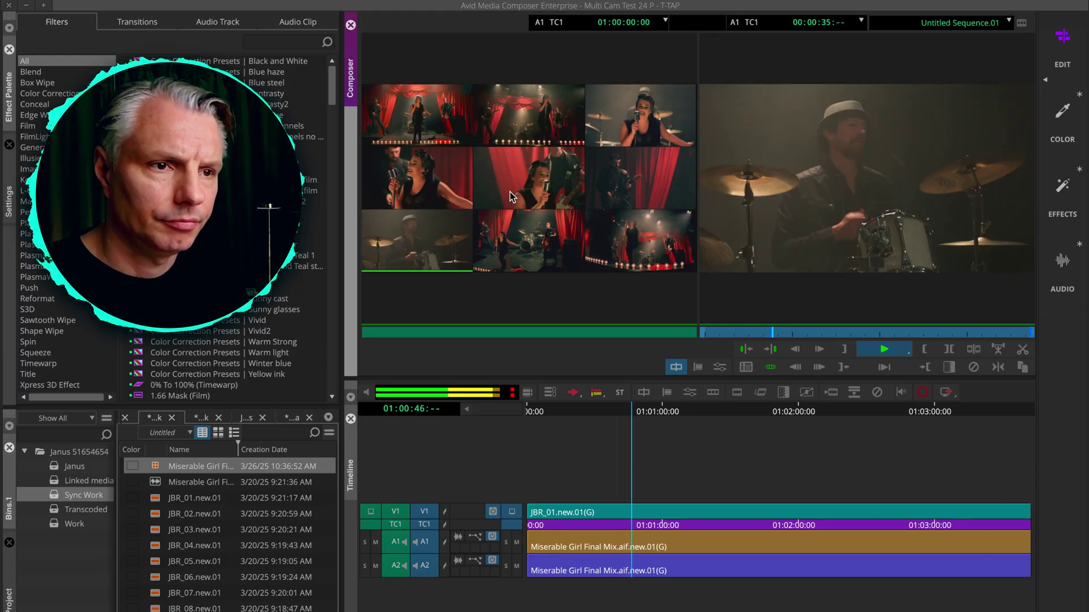
click(545, 185)
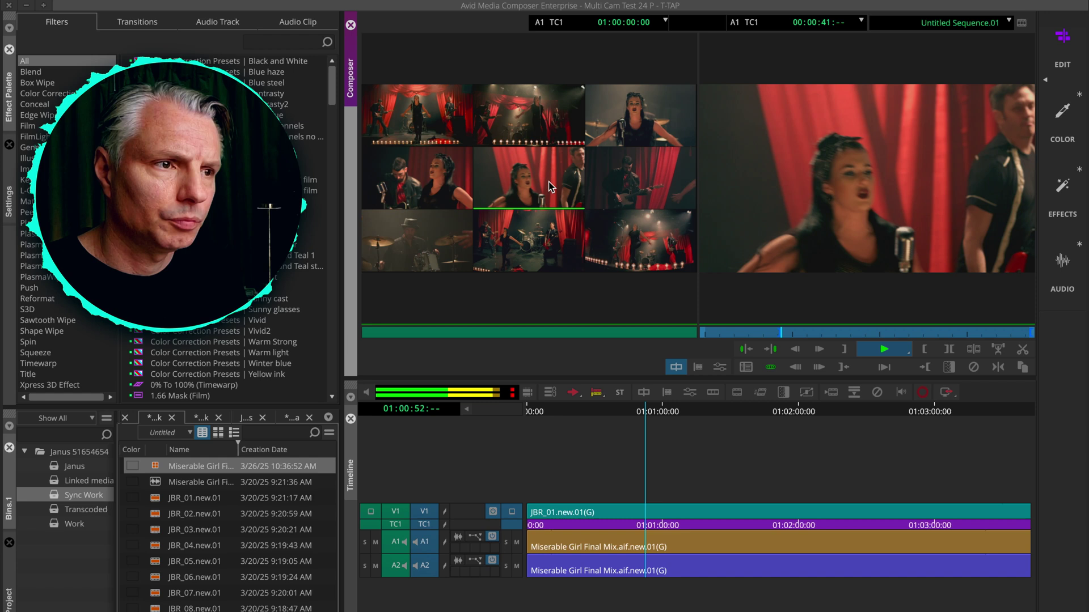
key(space)
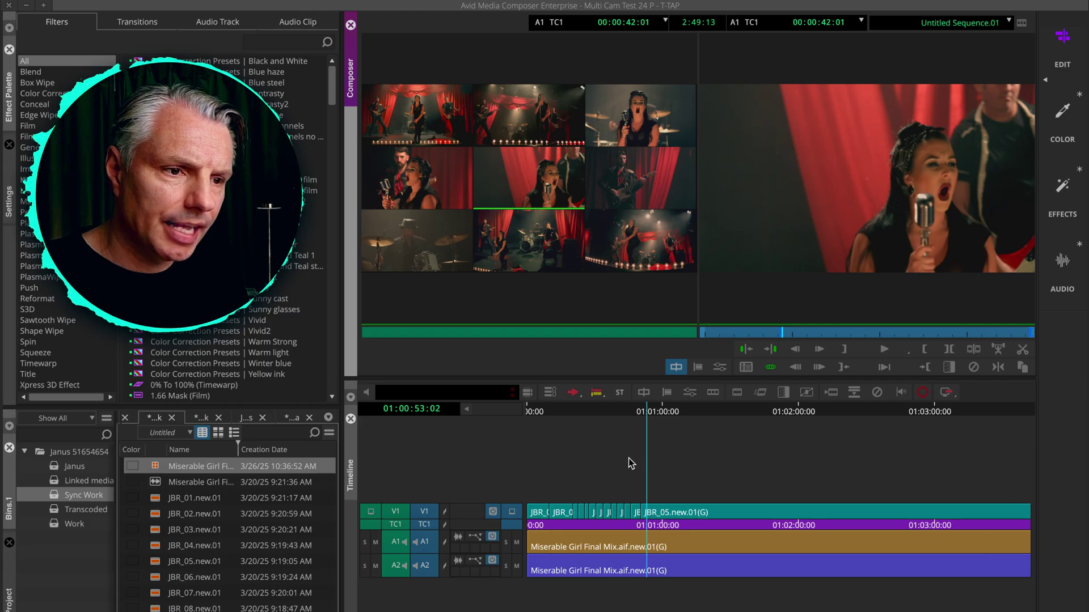
- Zoom the timeline in and scrub around 01:00:23 to find the guitarist cut
scroll(628, 458, up, 1)
scroll(699, 417, up, 5)
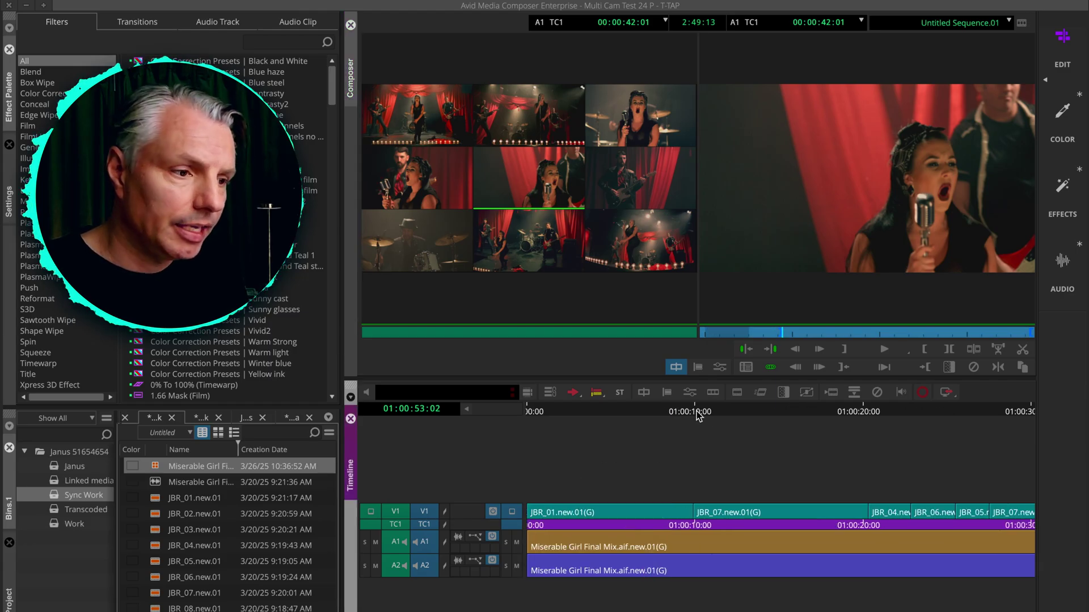
drag(859, 418, 909, 426)
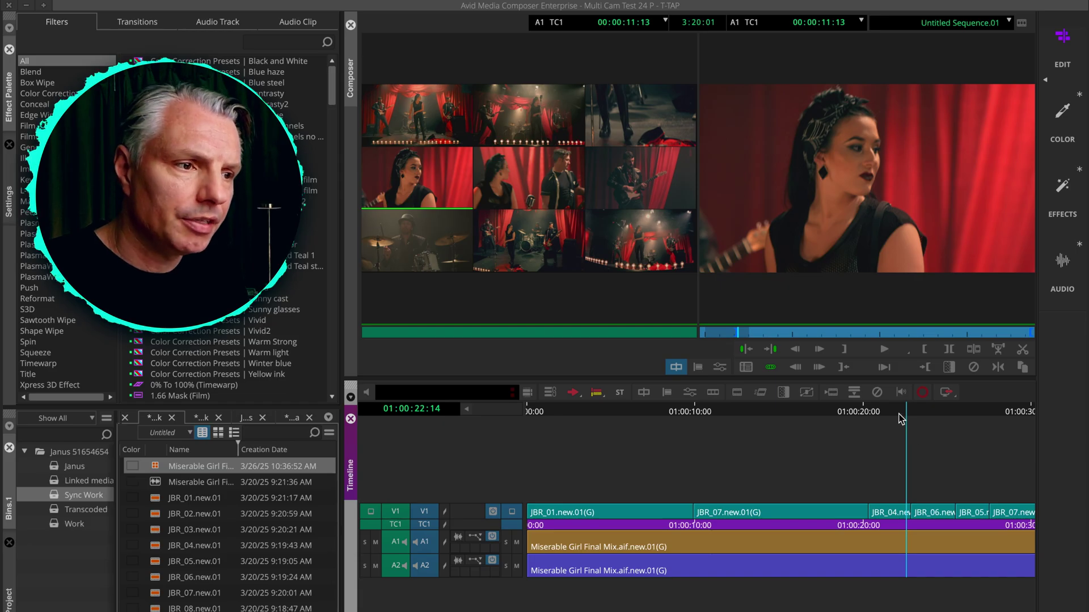
drag(899, 415, 867, 417)
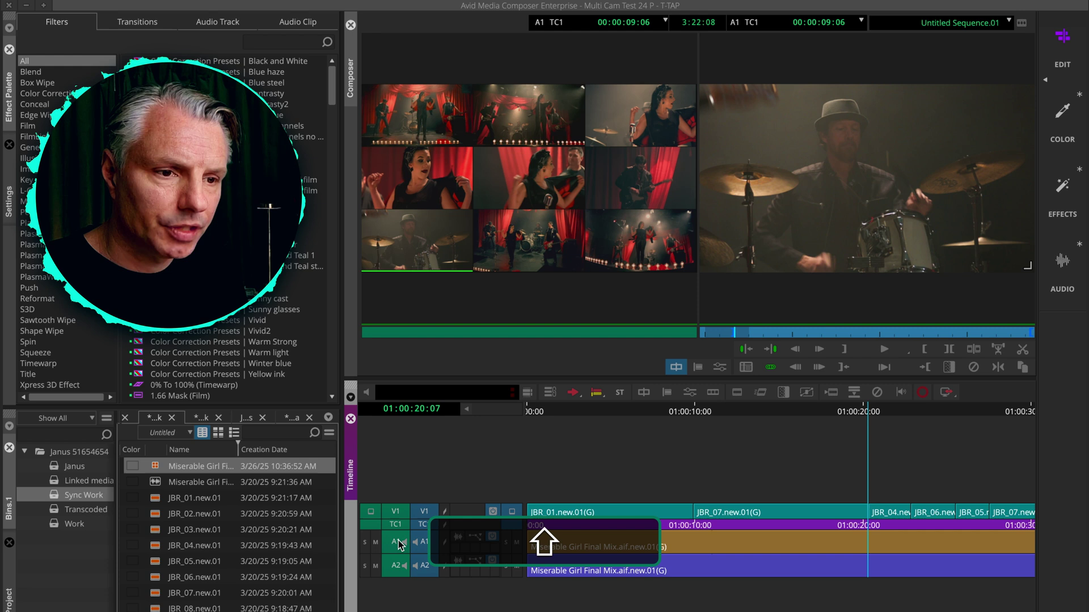
- Deselect A1 and A2, then locate and loop-preview the cut near 01:00:21 in trim mode
drag(399, 544, 400, 566)
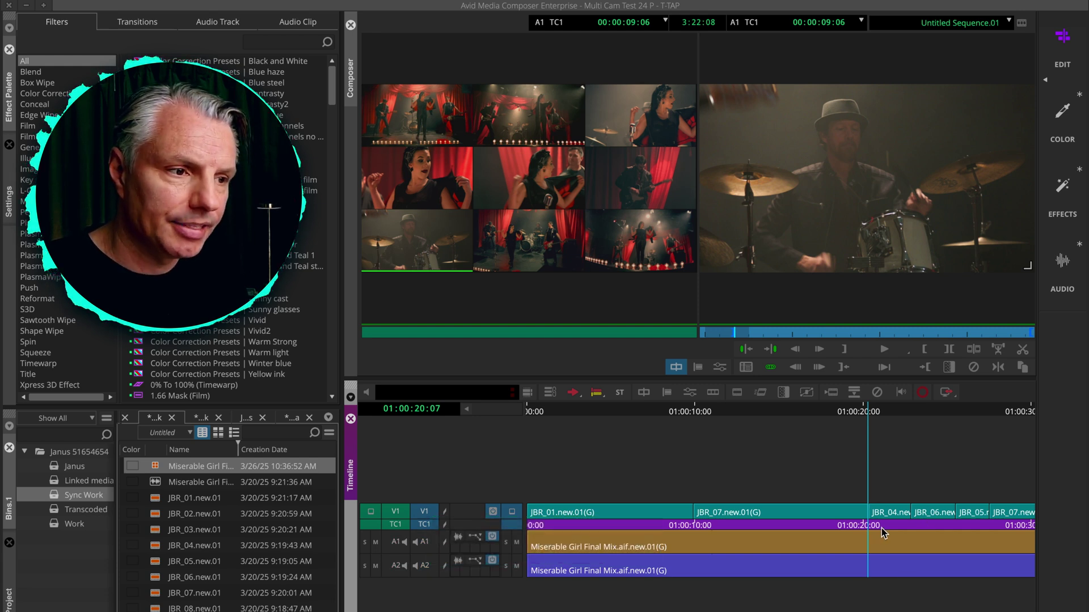
key(space)
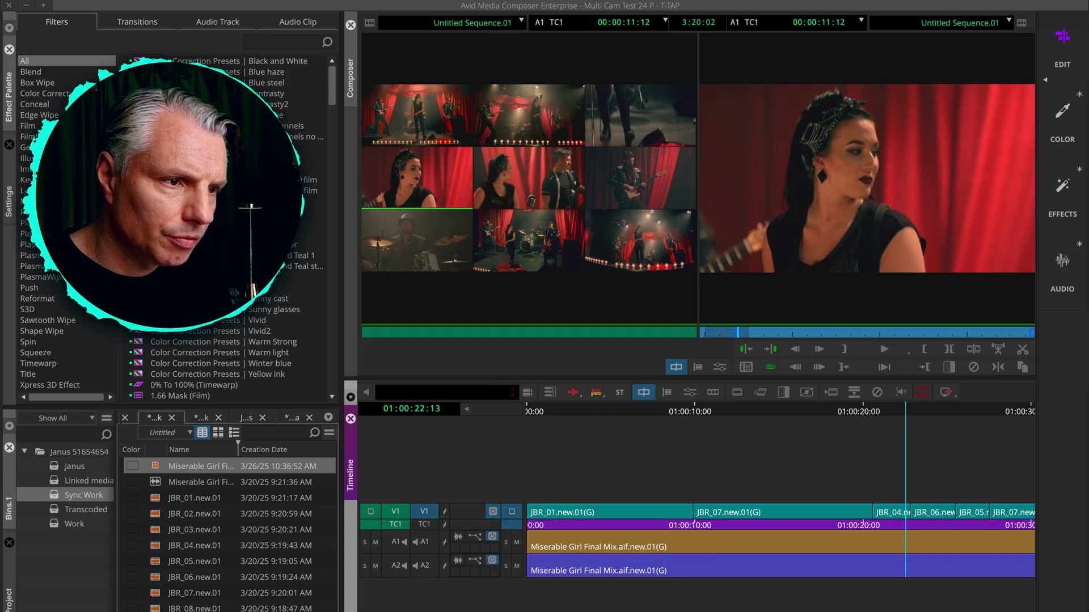
click(889, 413)
drag(889, 414, 908, 417)
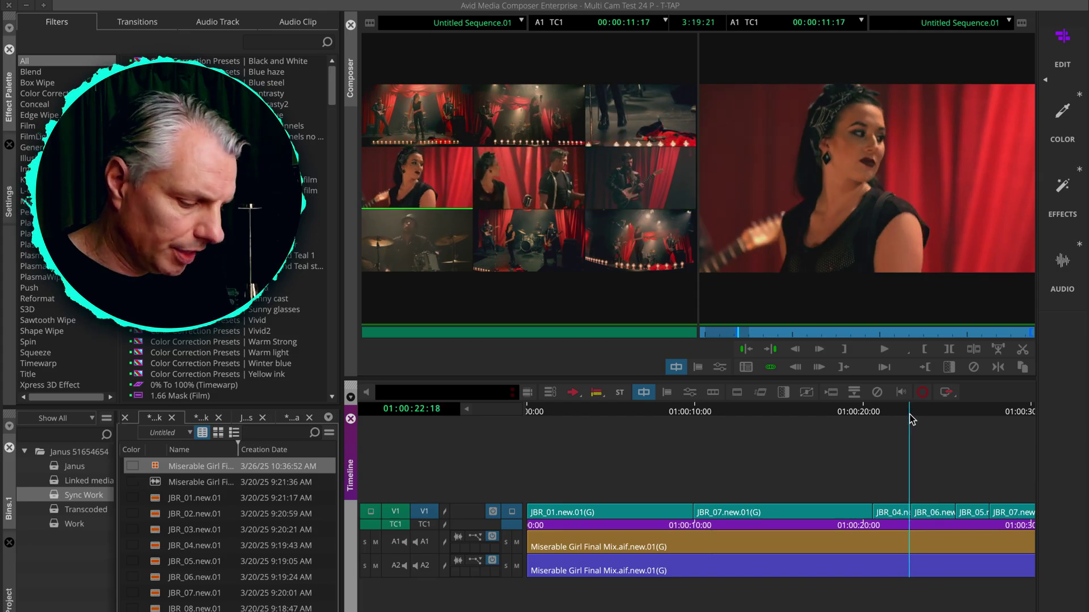
key(u)
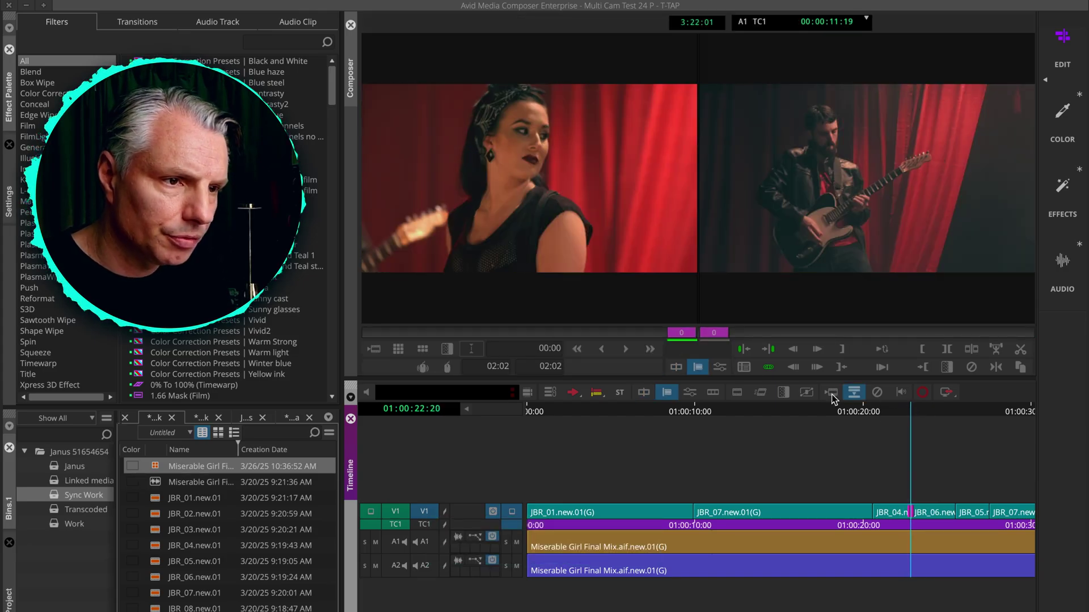
key(space)
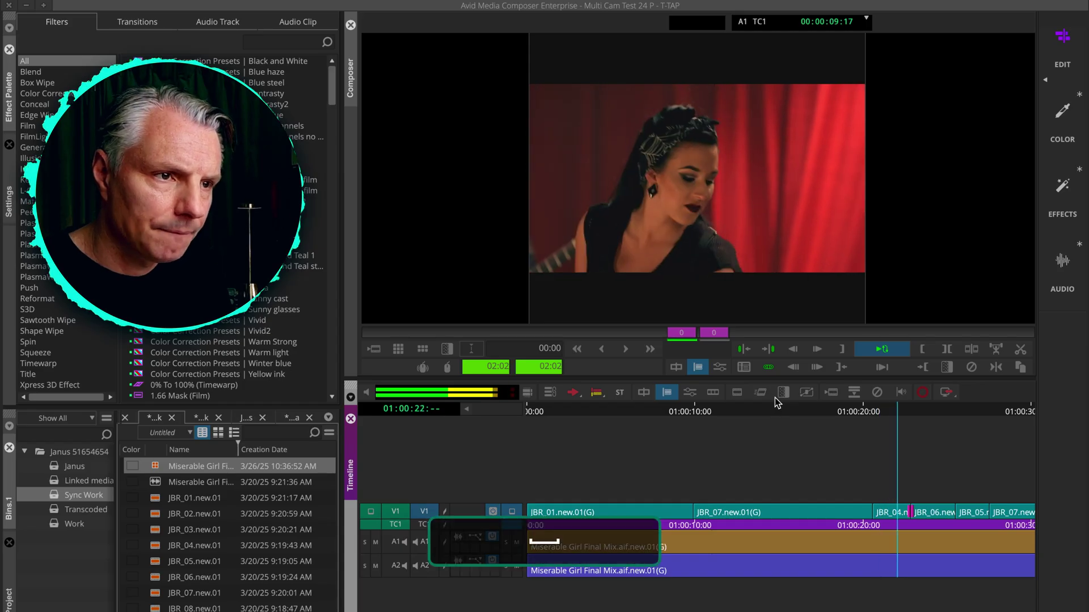
key(space)
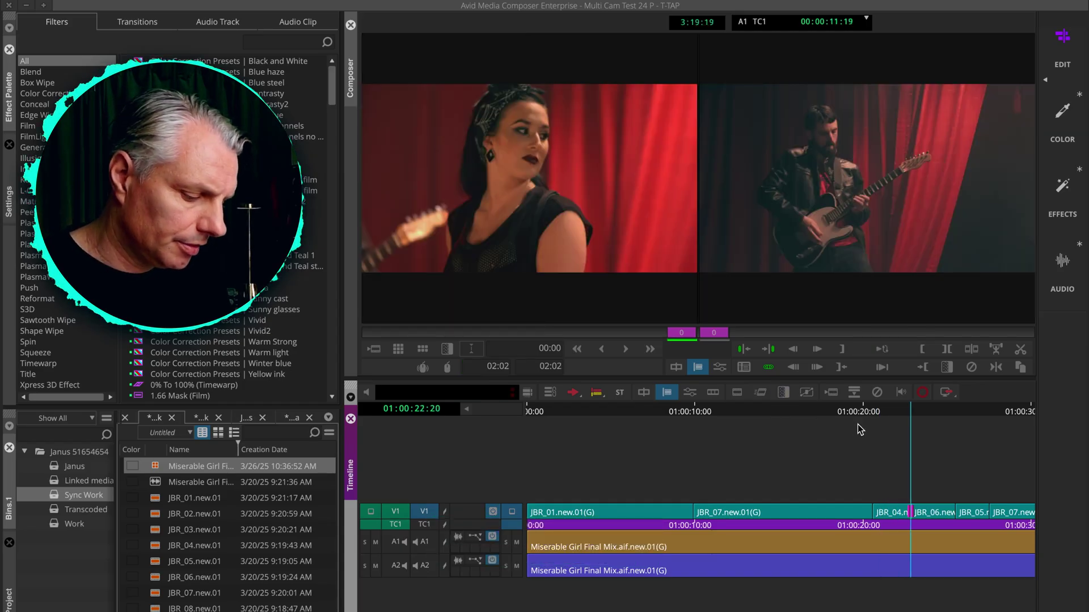
key(u)
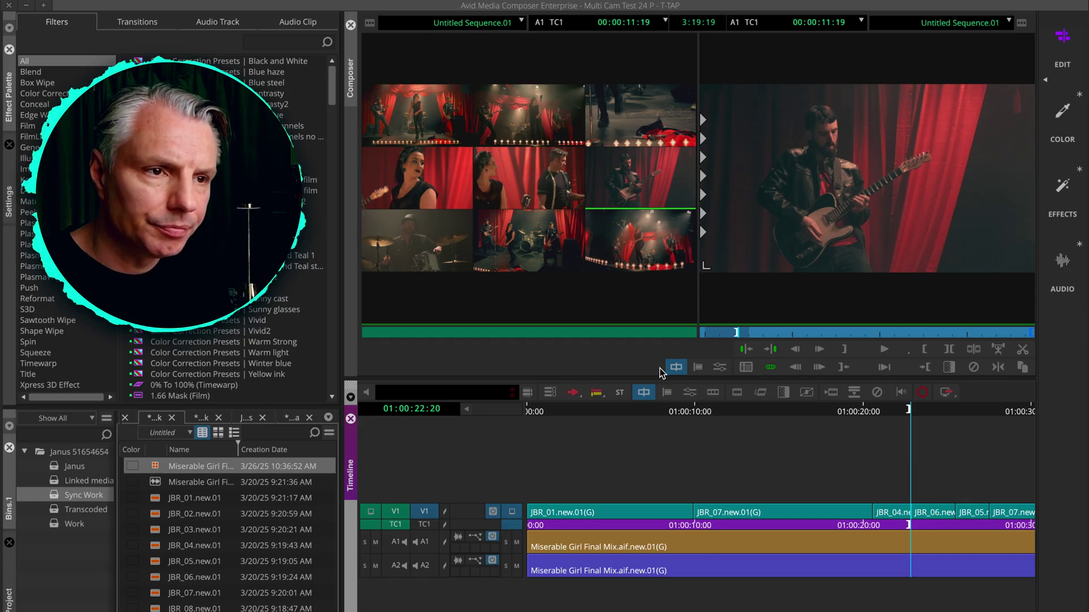
- Switch the JBR_06 segment to drummer angle JBR_07 and trim the JBR_04/JBR_07 cut earlier
click(415, 253)
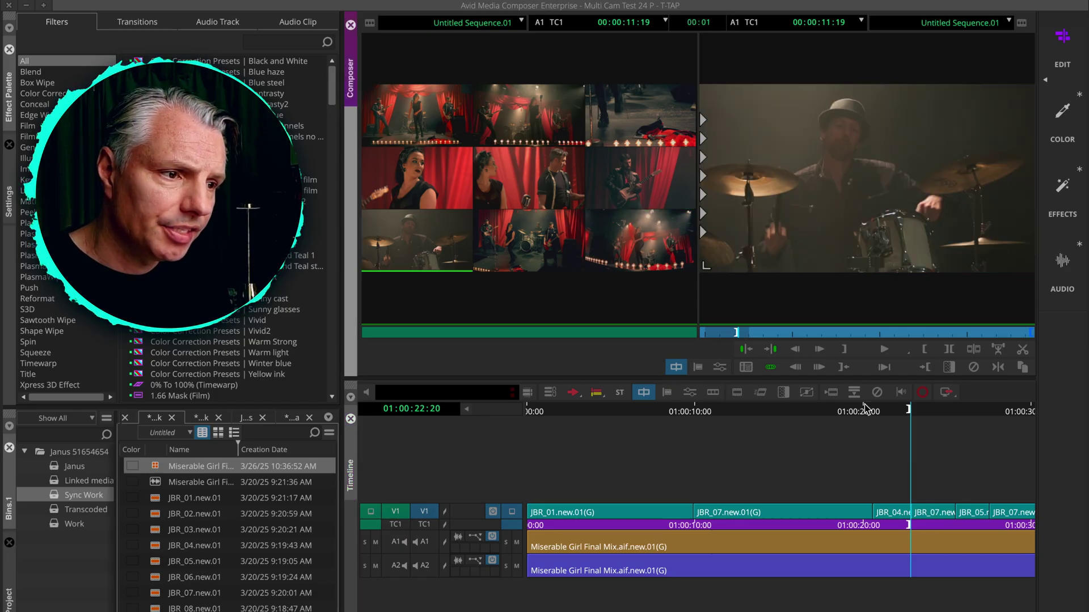
key(j)
key(k)
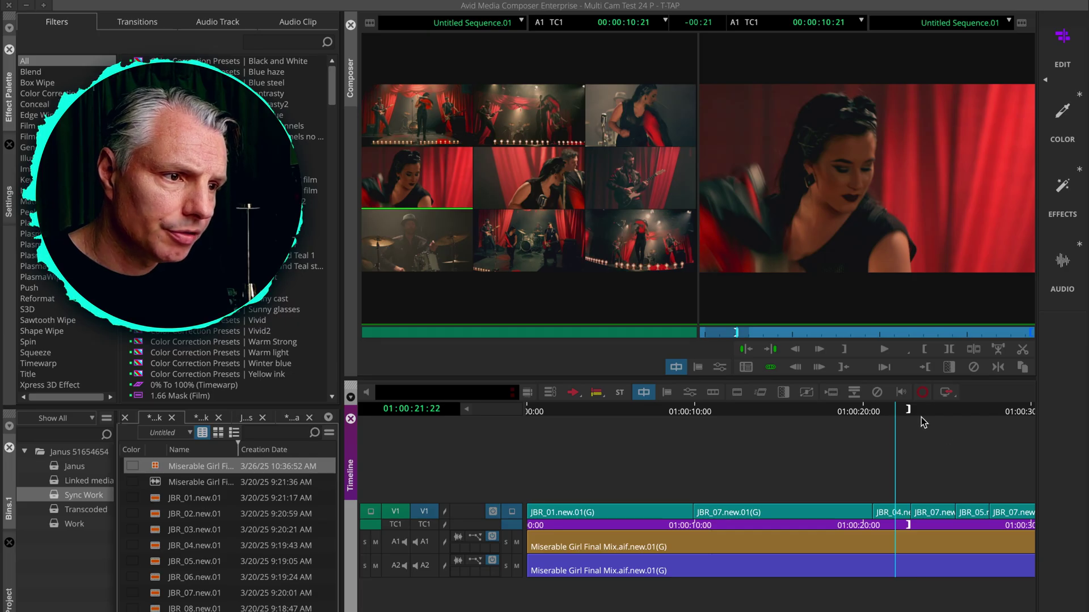
key(l)
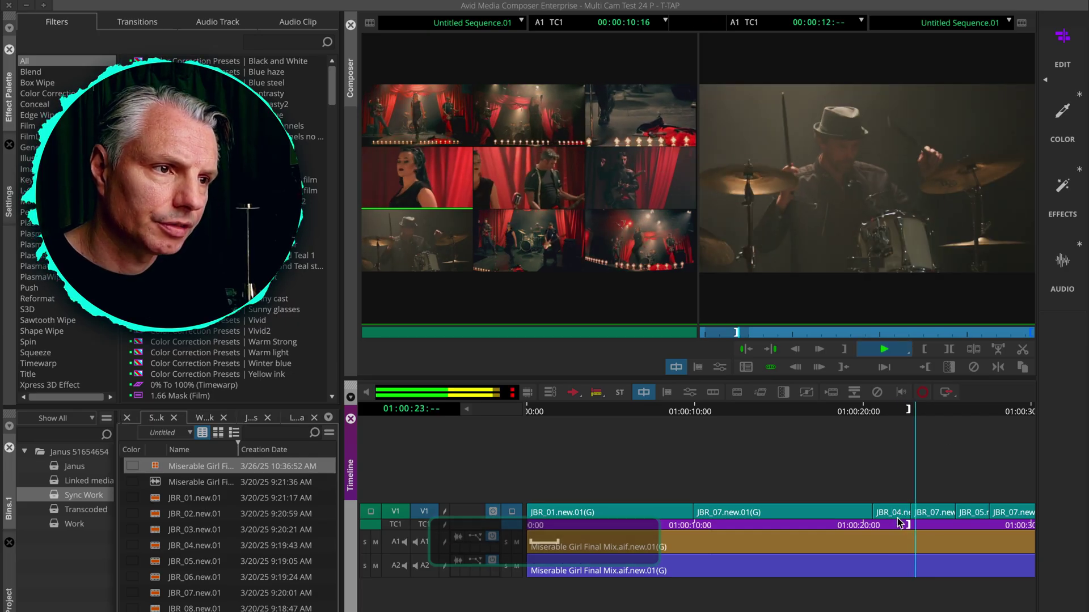
click(912, 523)
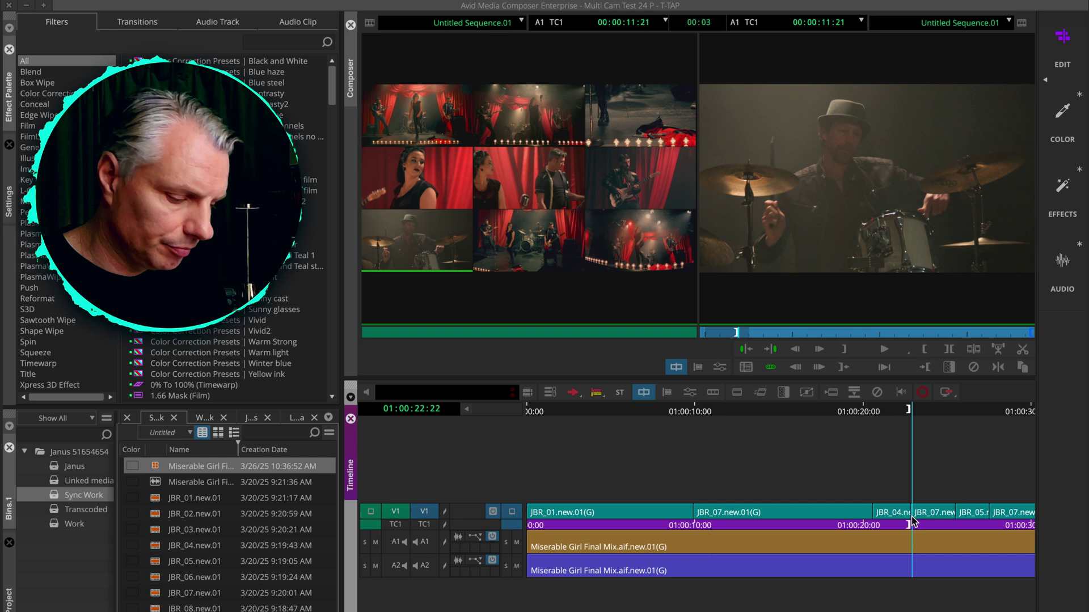
key(u)
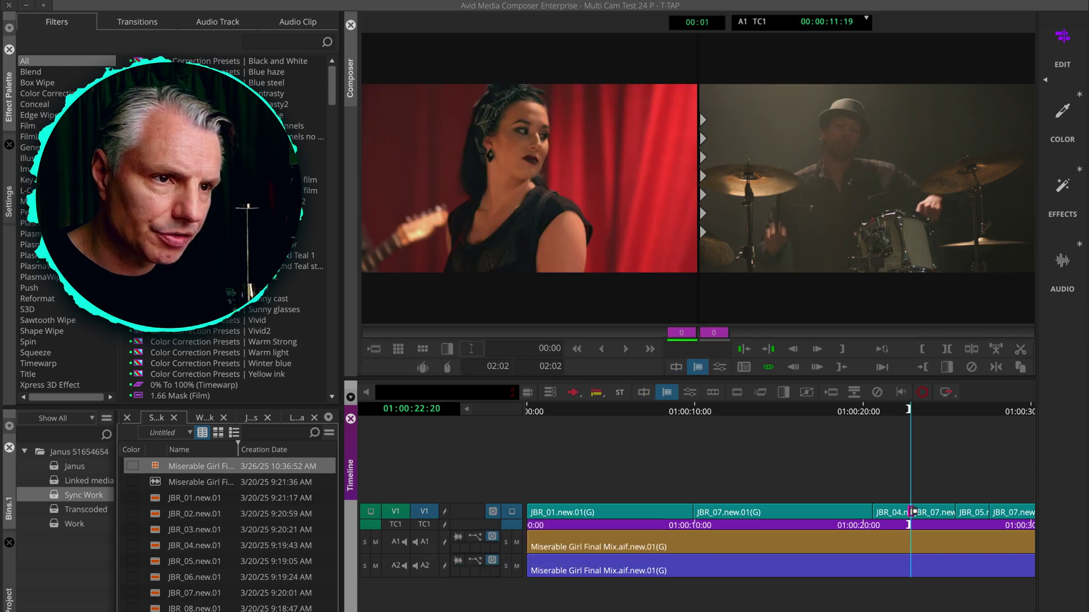
mouse_move(908, 517)
mouse_down()
mouse_move(893, 517)
mouse_move(905, 517)
mouse_up()
- Exit trim, play back the adjusted cut, and show clip names JBR_01 to JBR_09 on the multicam grid
key(u)
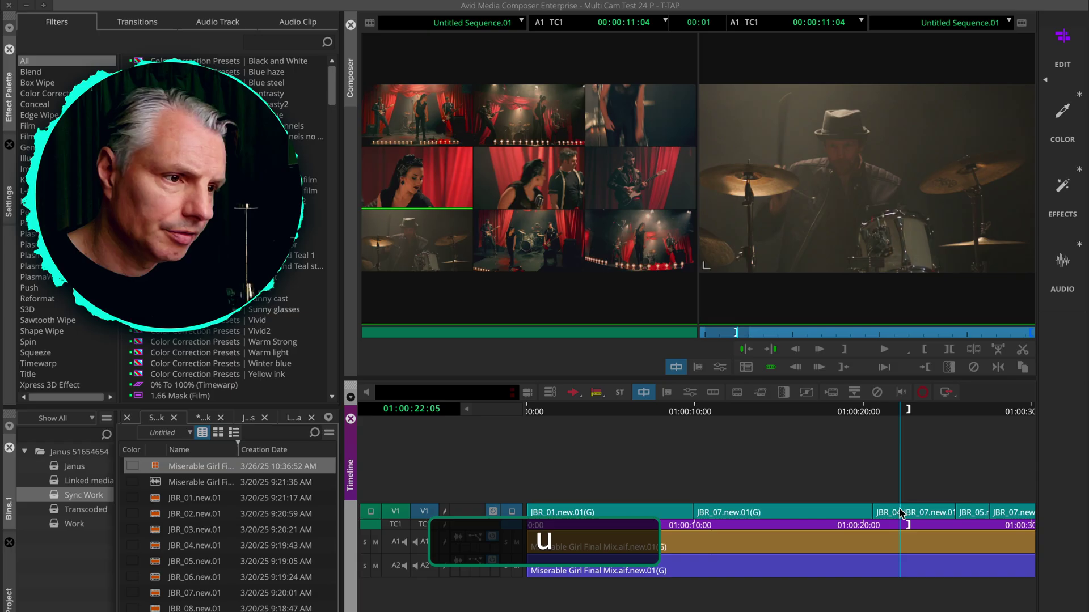
key(space)
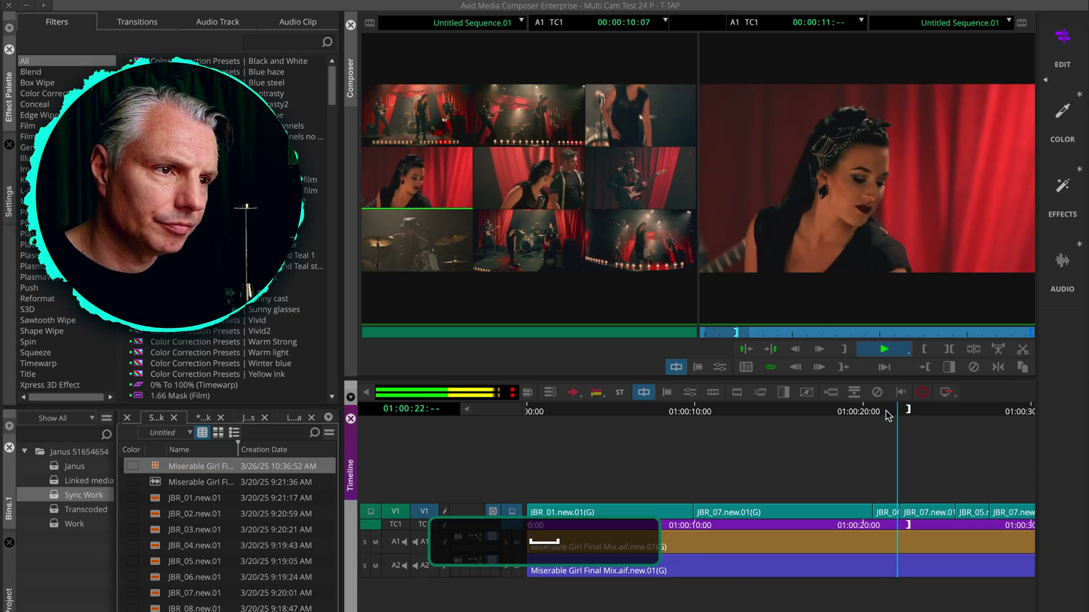
key(space)
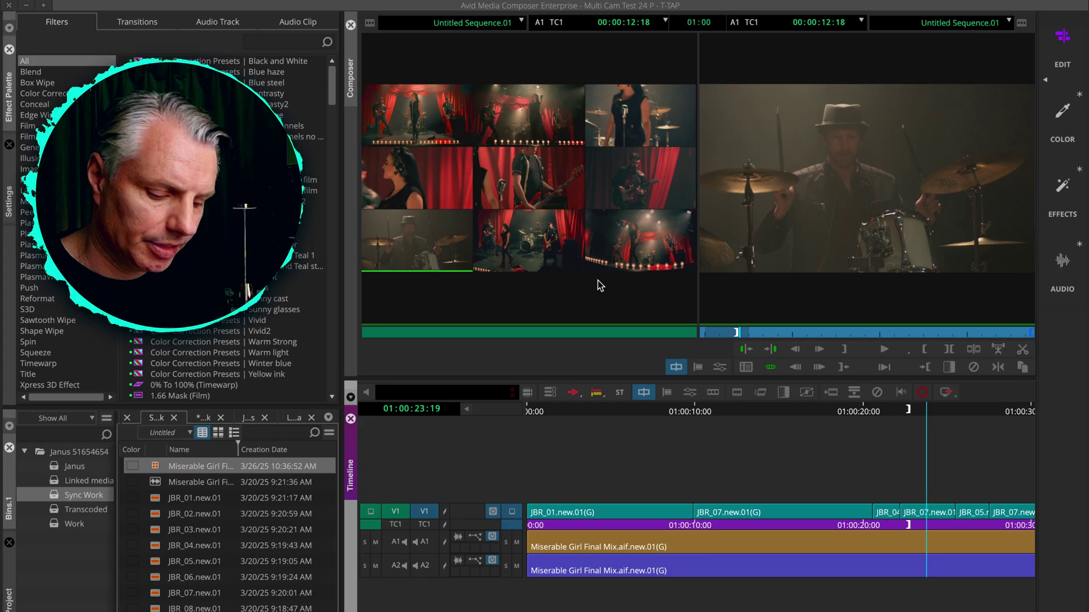
key(super)
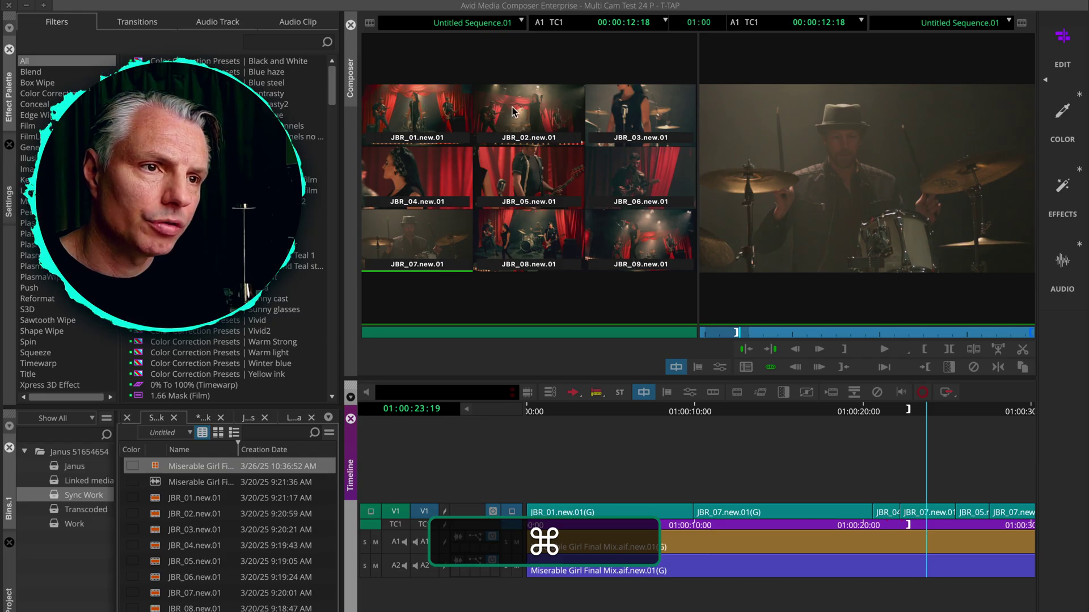
- Switch the V1 shot at 01:00:22 to JBR_04, then to the JBR_06 guitarist angle
click(922, 516)
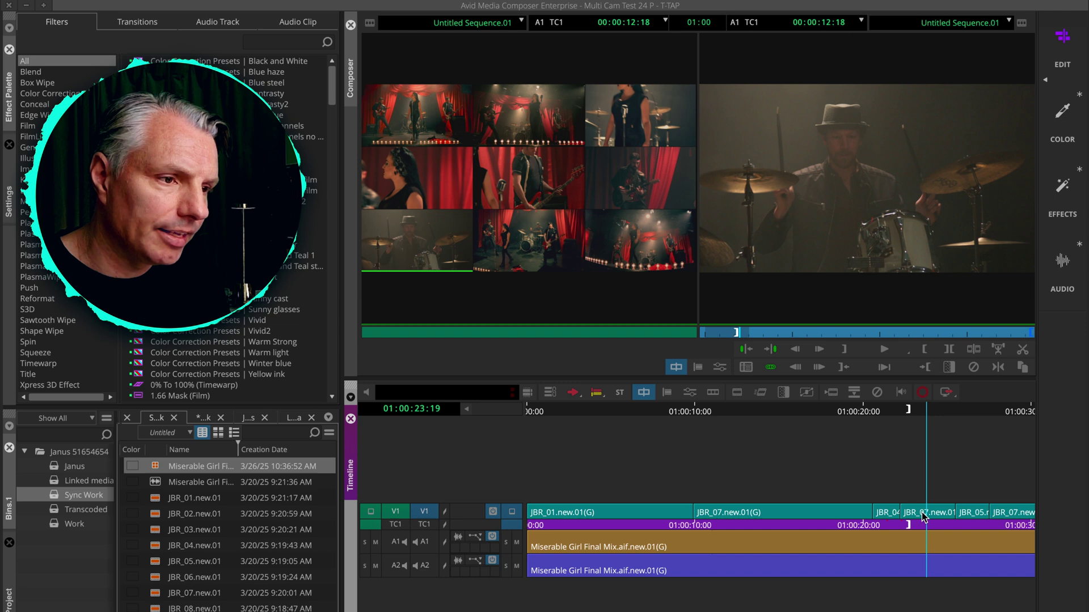
right_click(922, 513)
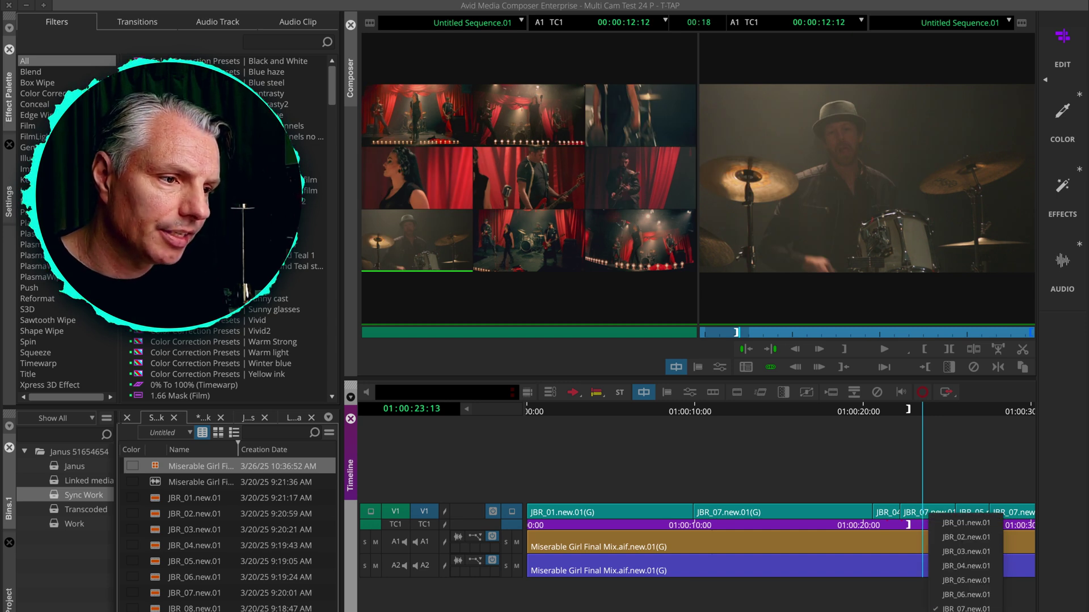
click(978, 566)
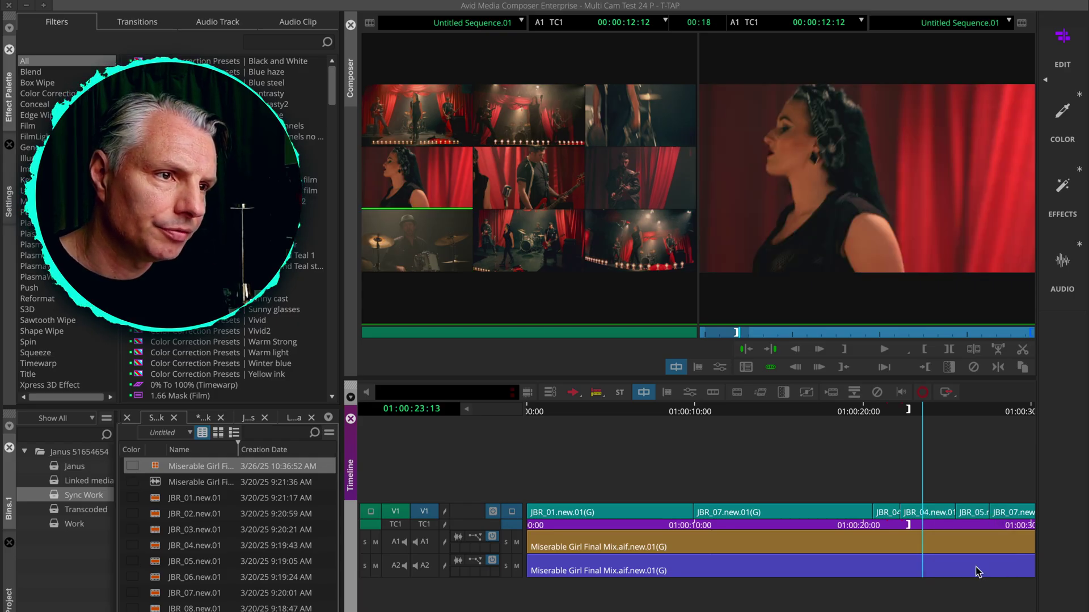
super+click(901, 517)
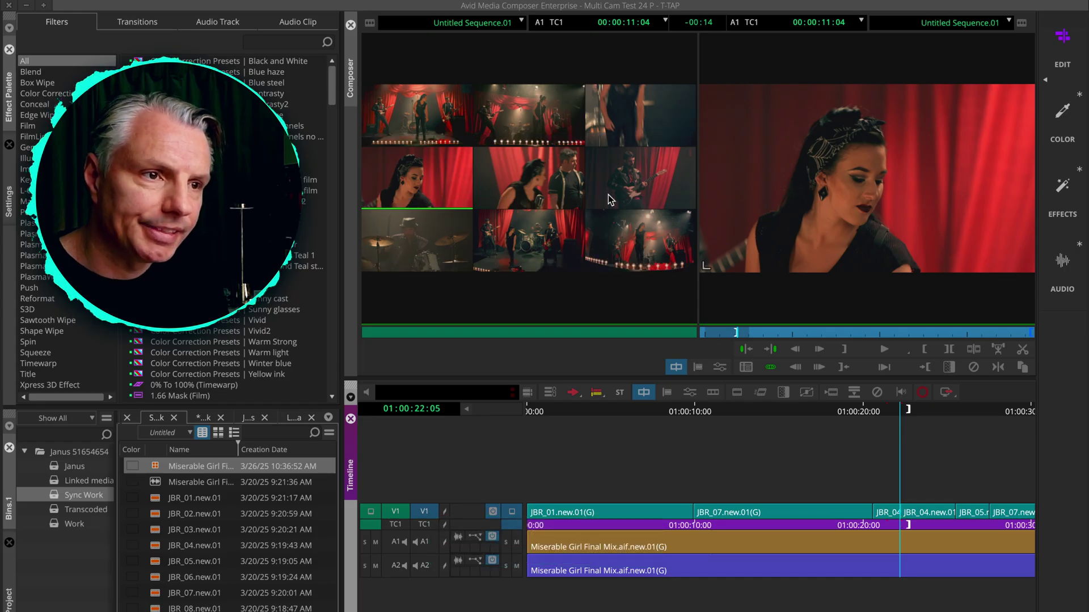
click(635, 193)
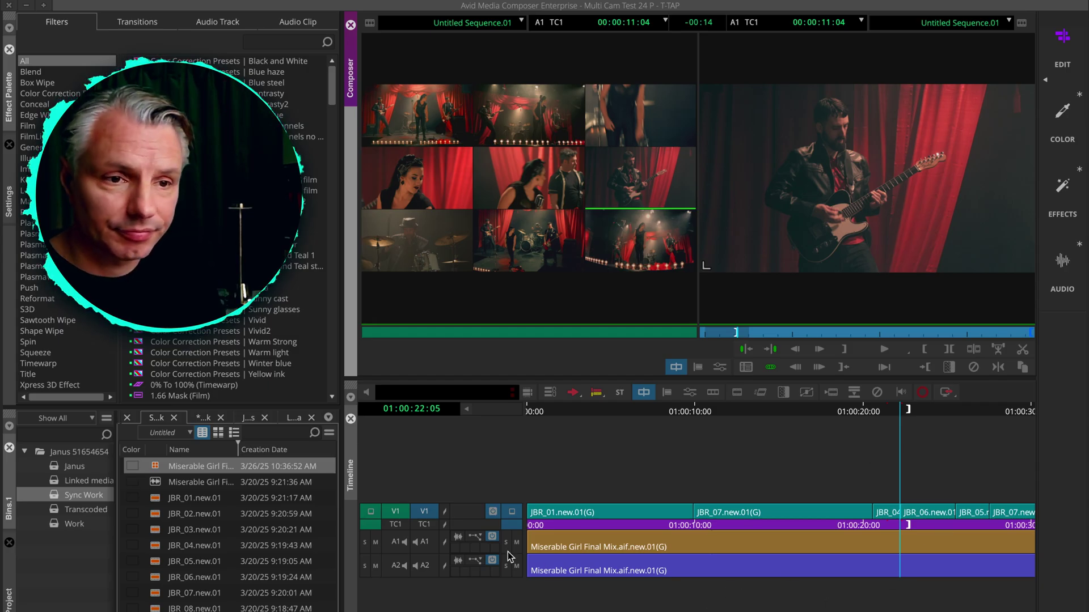
- Open the Work bin and rename Untitled Sequence.01 to 'Ver 1'
double_click(54, 525)
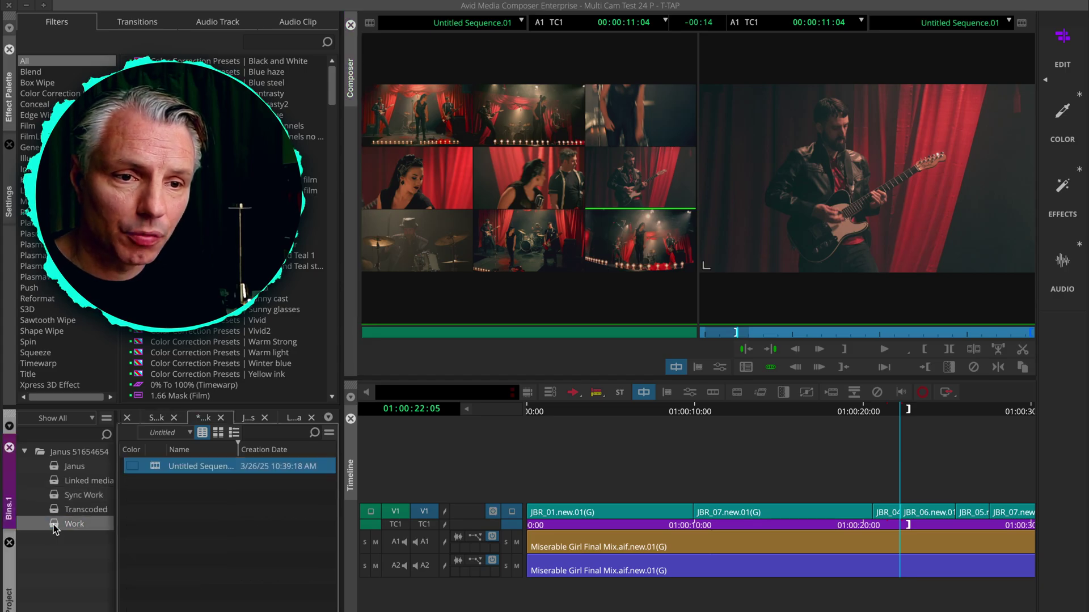
click(182, 466)
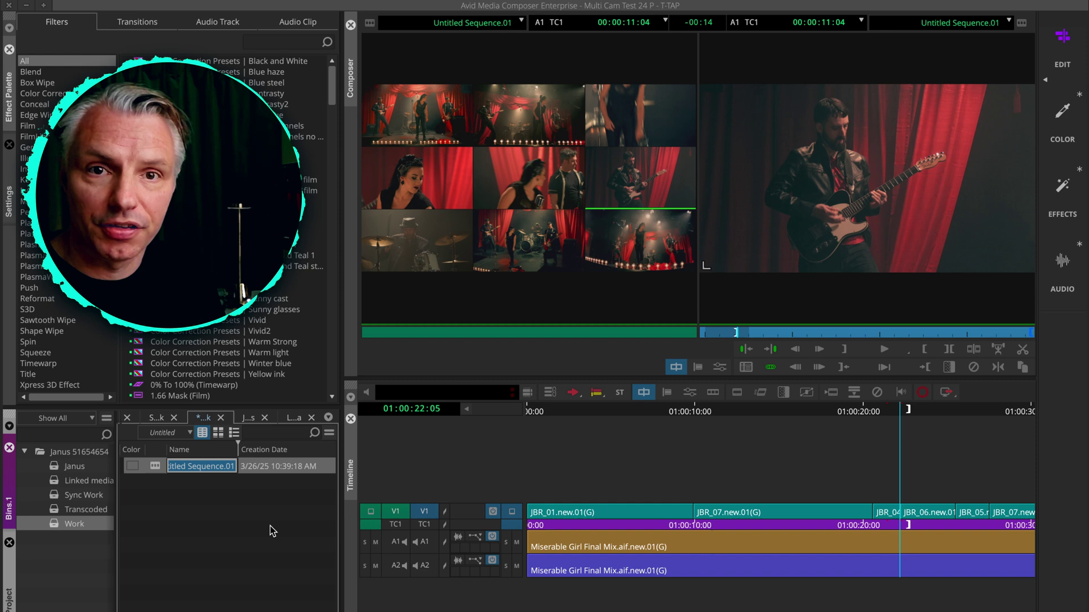
text(V)
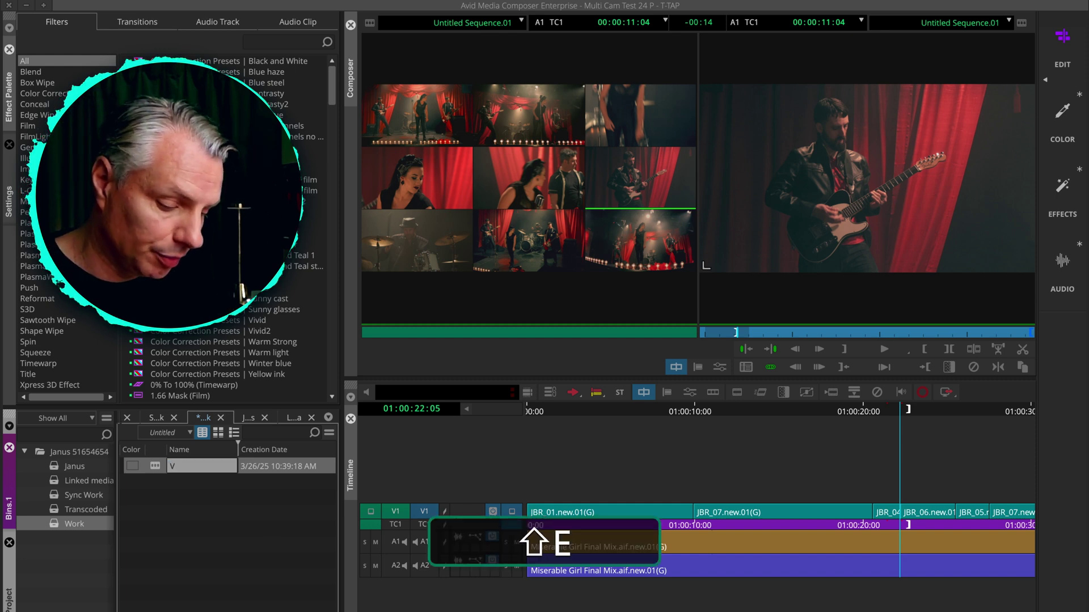
text(er 1)
key(Return)
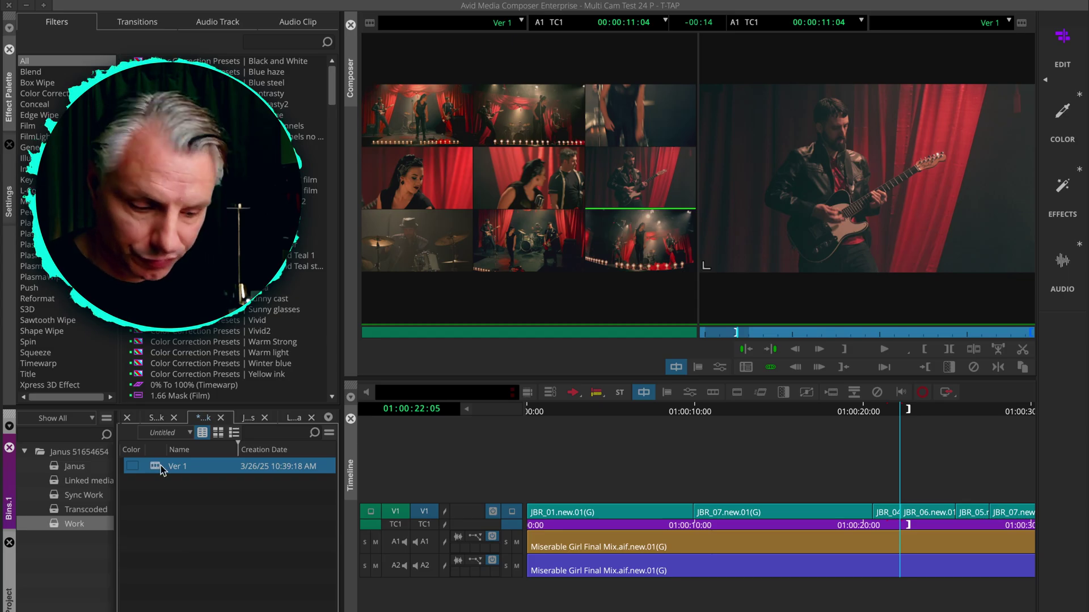
- Duplicate Ver 1 and name the copy 'Final Edit'
key(super+d)
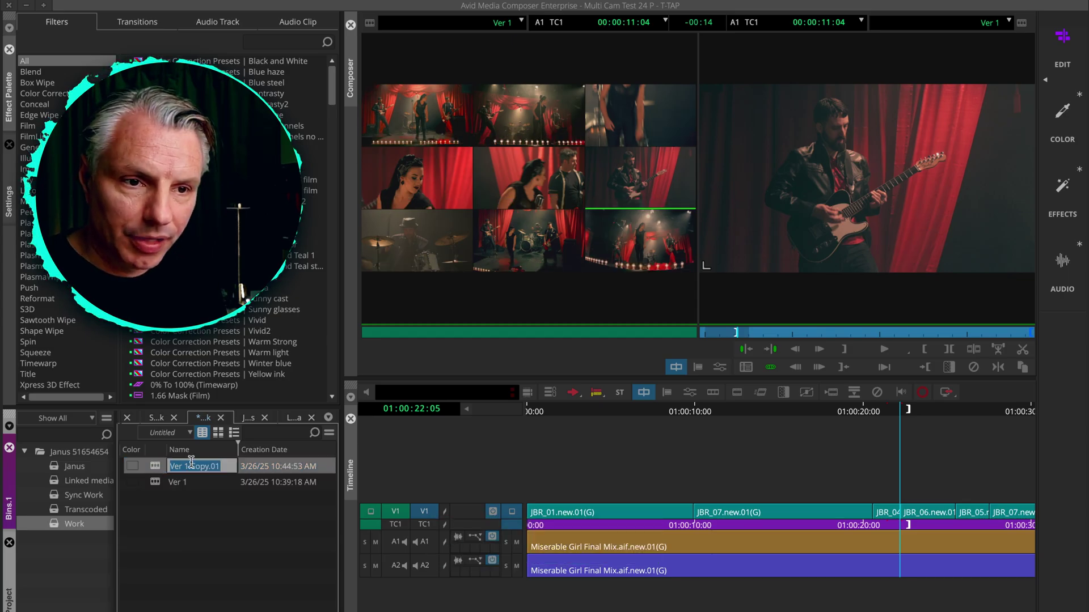
click(221, 466)
text(F)
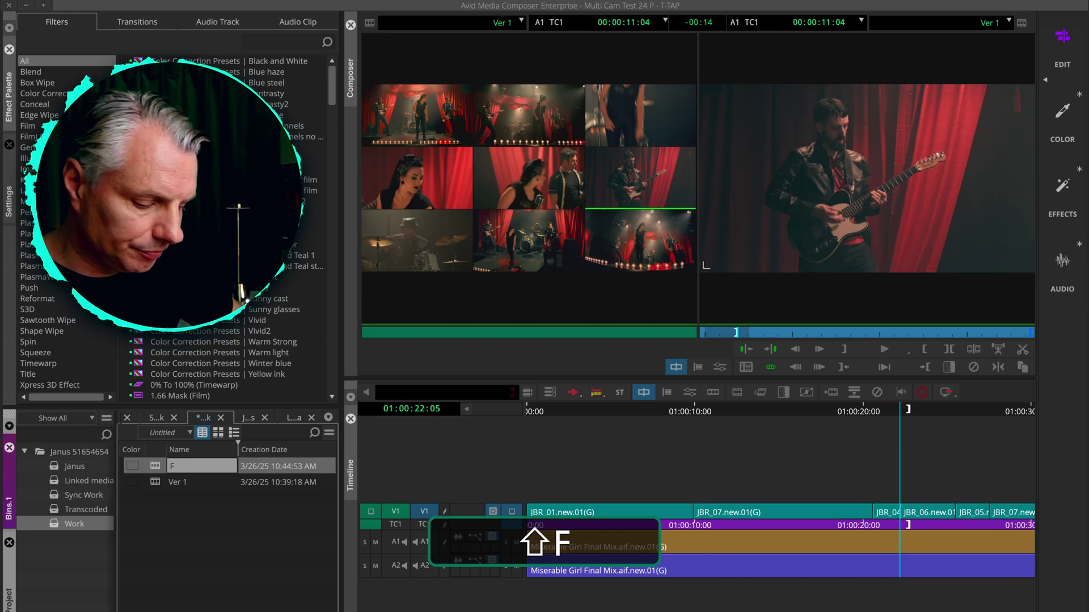
text(inal Ed)
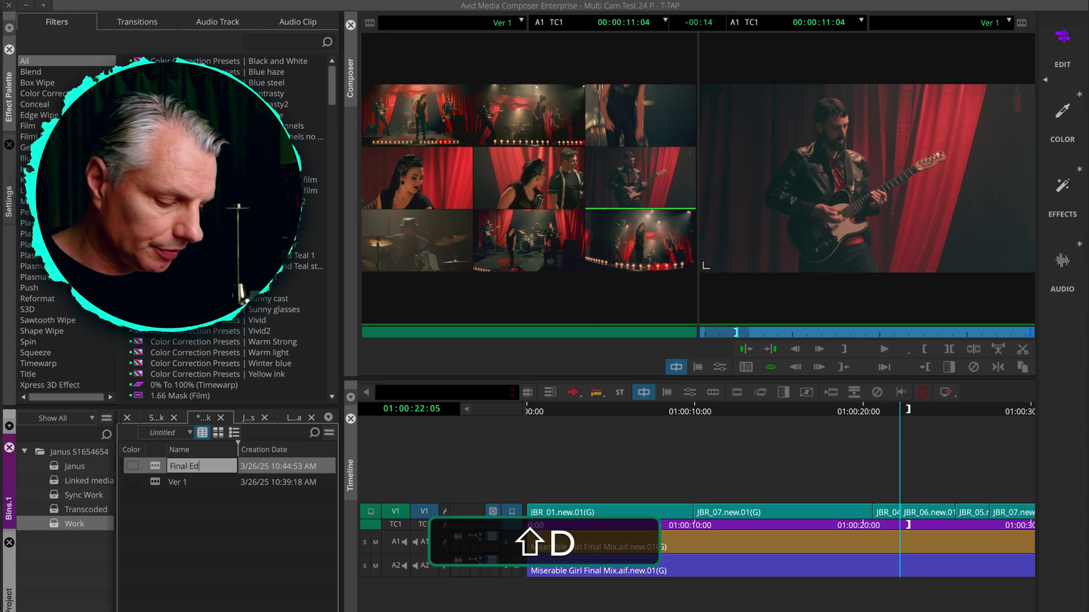
text(it)
key(Return)
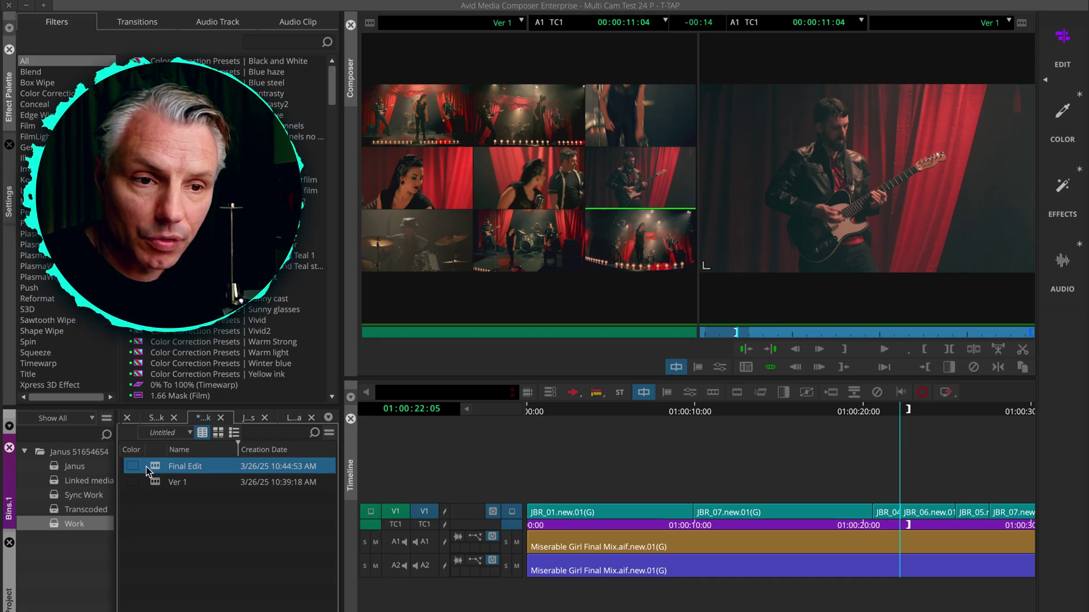
- Commit the multicam edits of Final Edit, confirming the commit and dismissing the completion notice
right_click(157, 468)
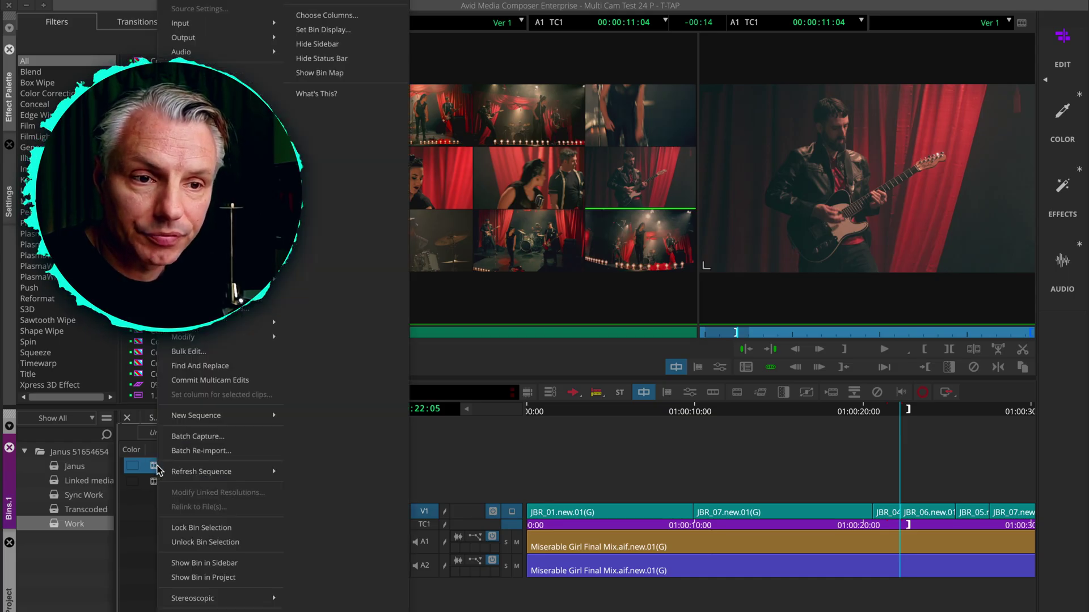
click(273, 385)
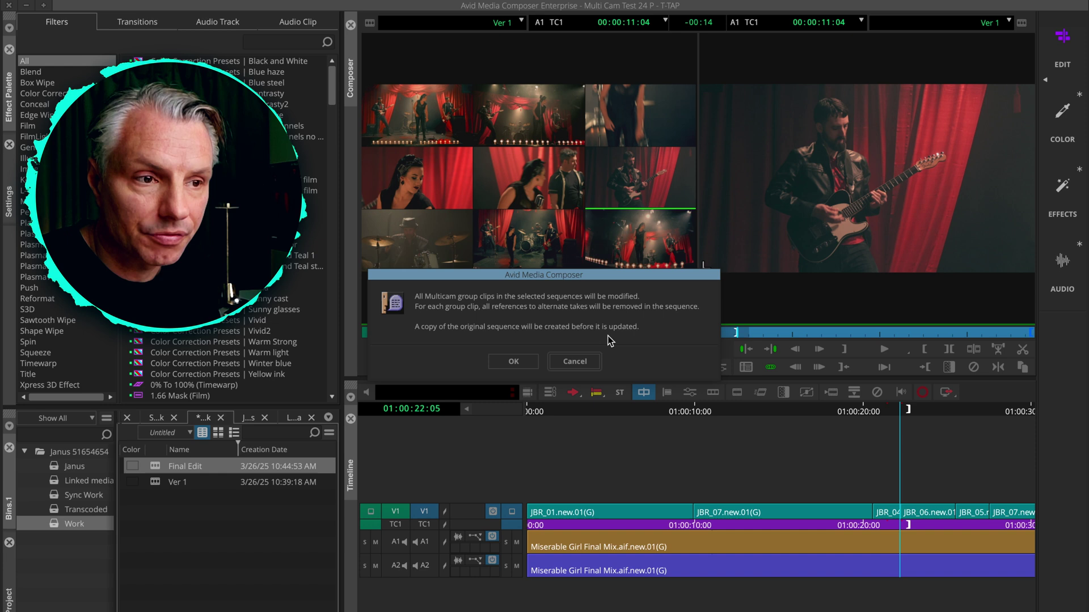
click(514, 361)
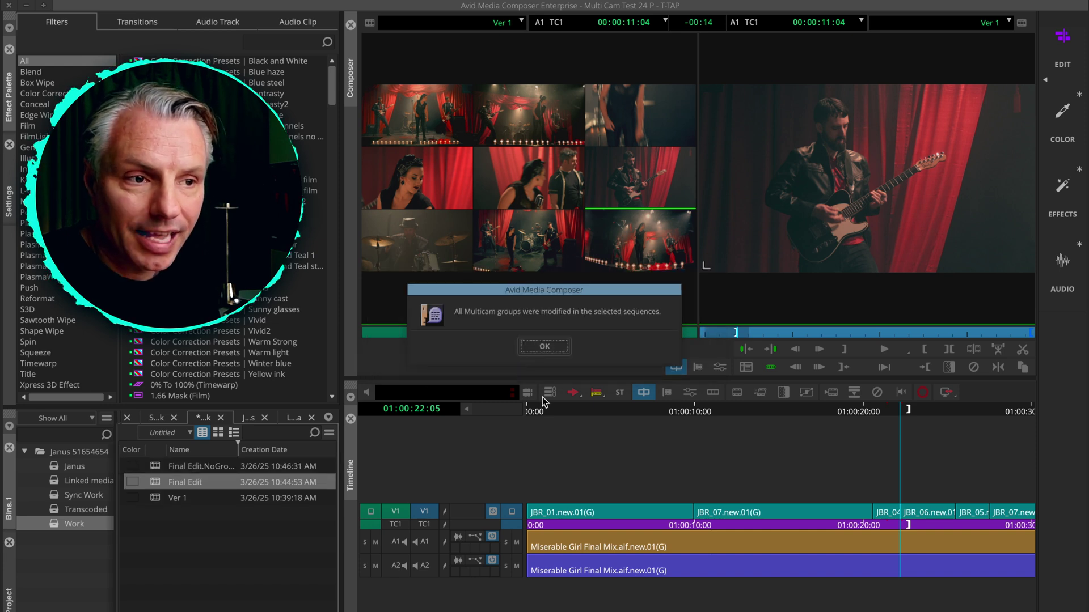
click(540, 346)
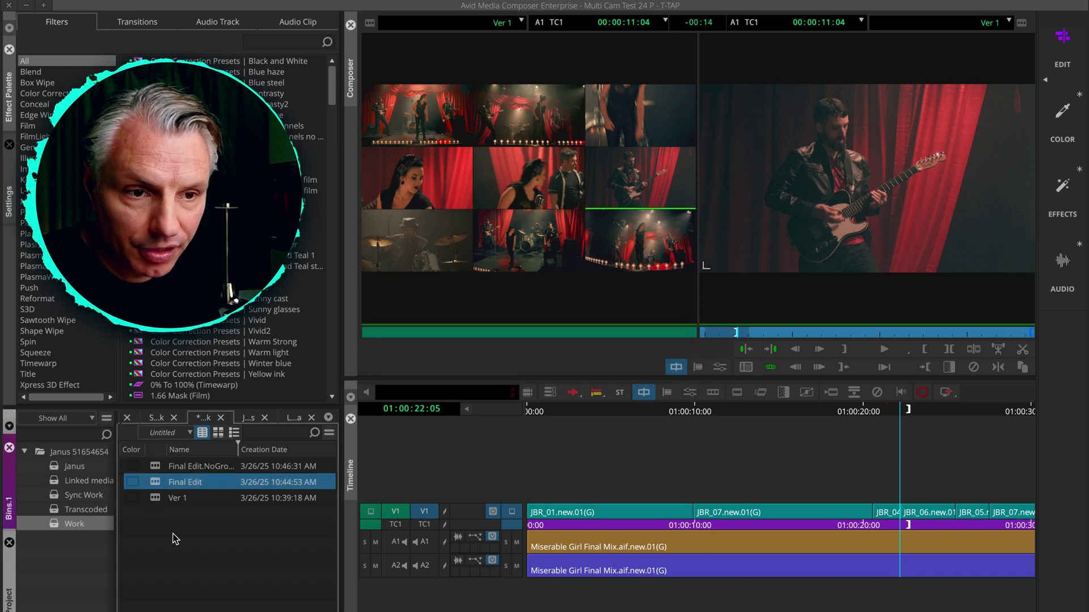
- Load Final Edit.NoGroups.Copy.01 and play it from 01:00:21 with multicam split view off
click(154, 469)
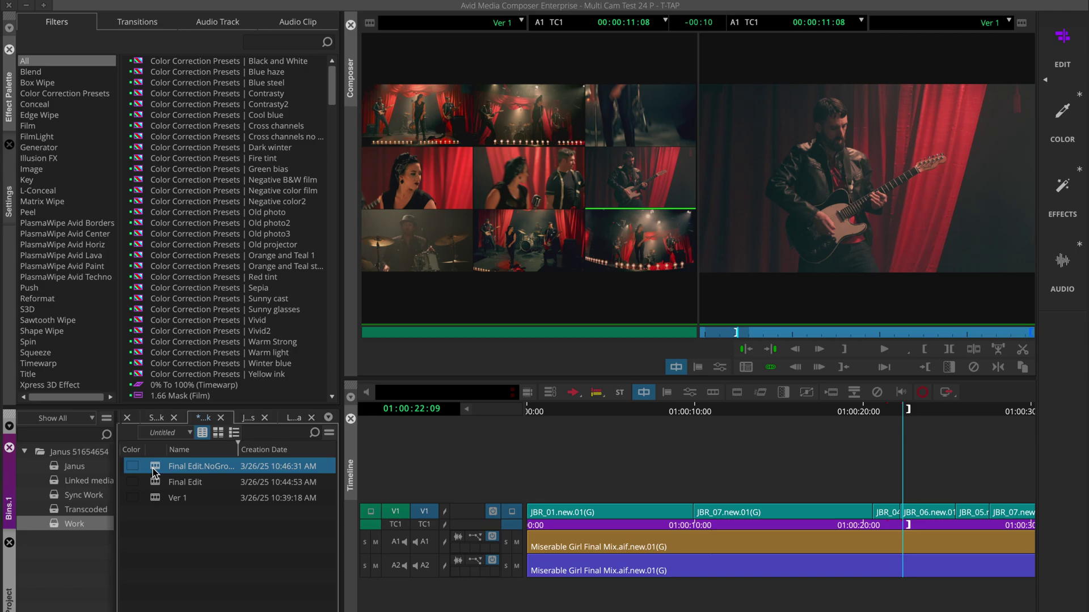
double_click(154, 469)
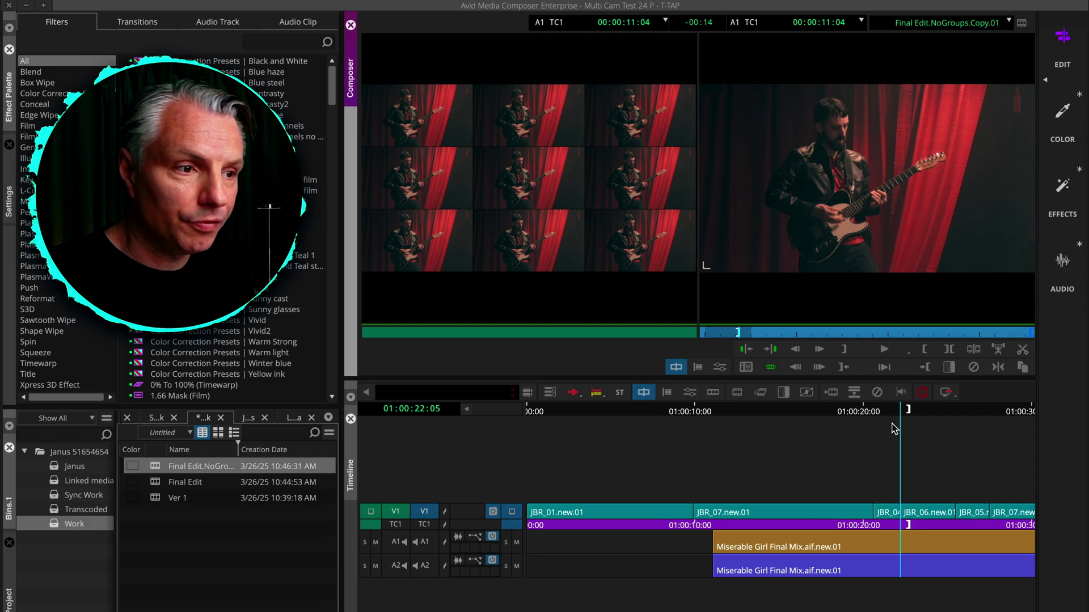
drag(894, 429, 841, 418)
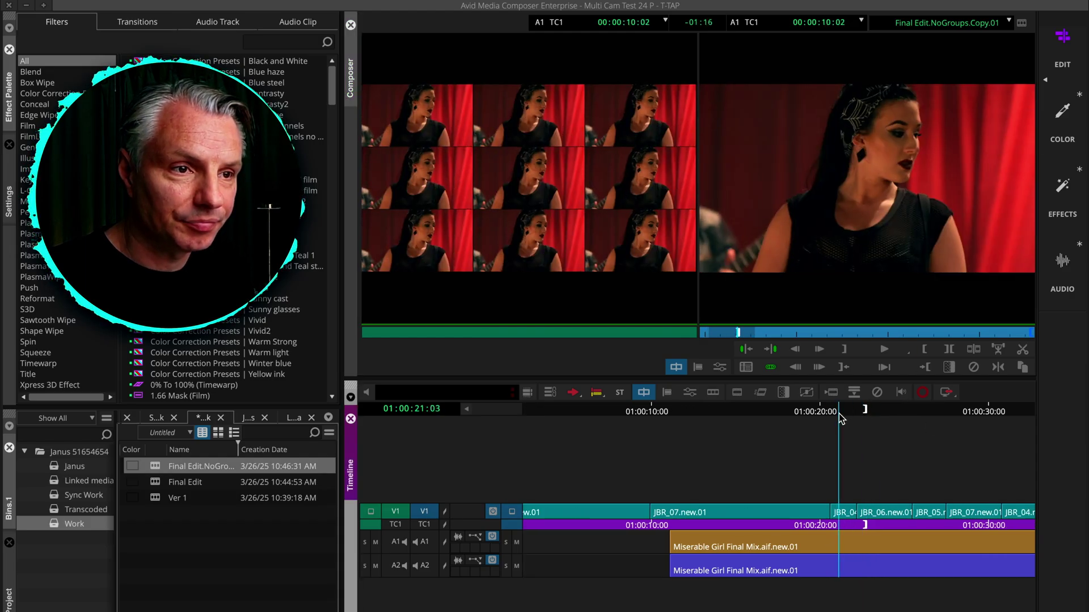
key(shift+super)
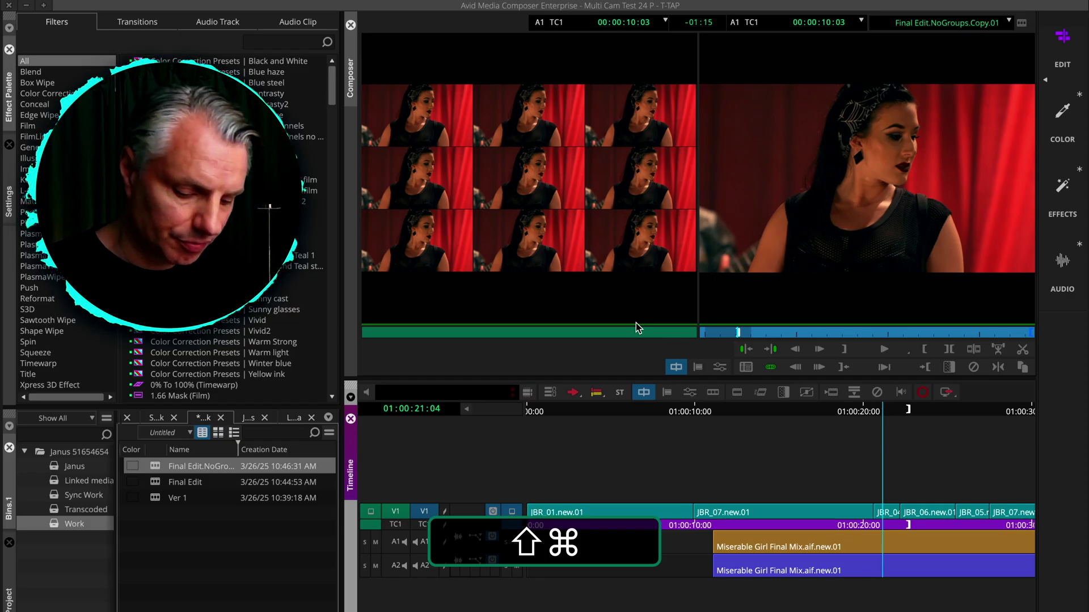
key(shift+super+m)
key(space)
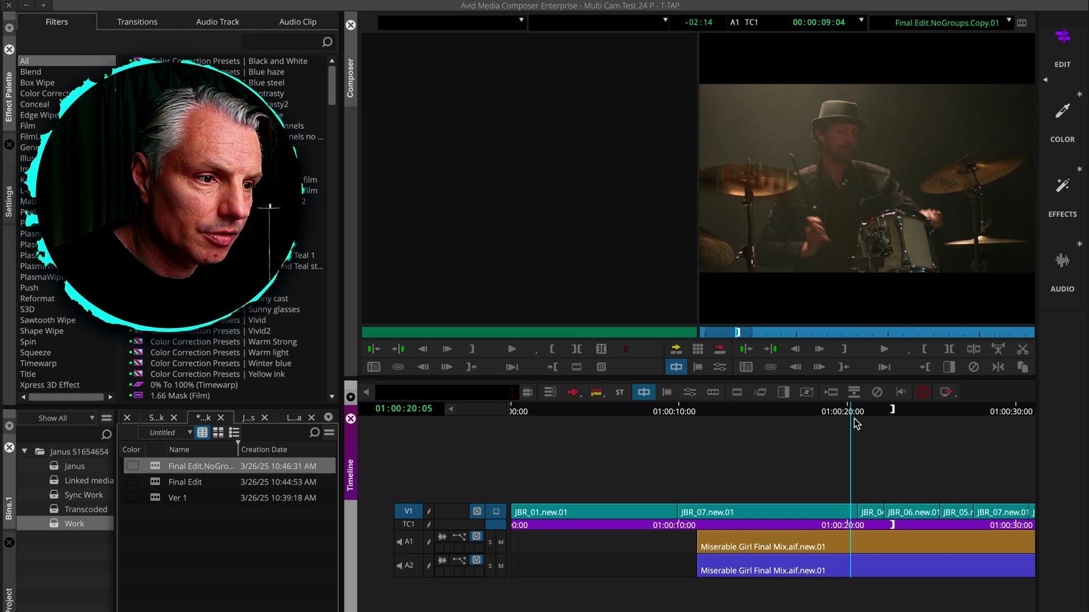
click(866, 411)
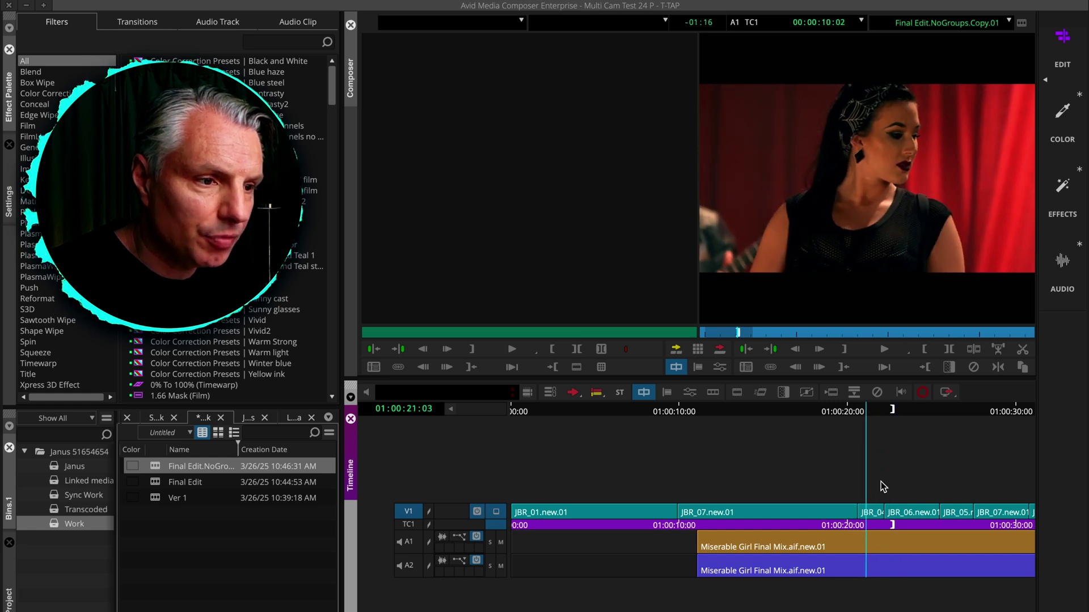
- Turn the multicam split view back on and review the cut from 01:00:22:00 onward
right_click(869, 515)
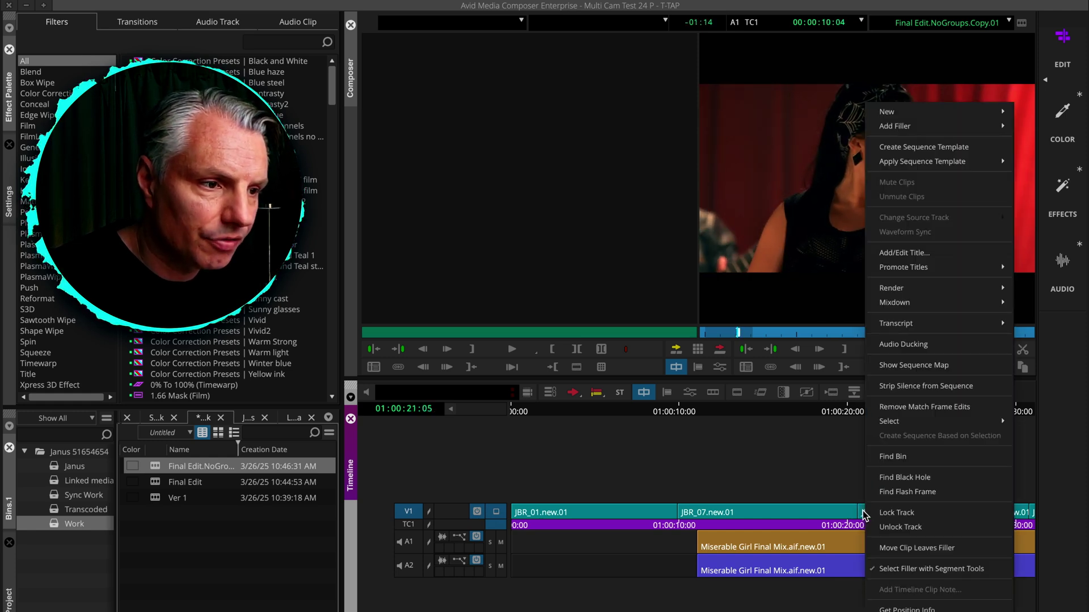
click(867, 514)
drag(851, 413, 882, 428)
key(shift+super)
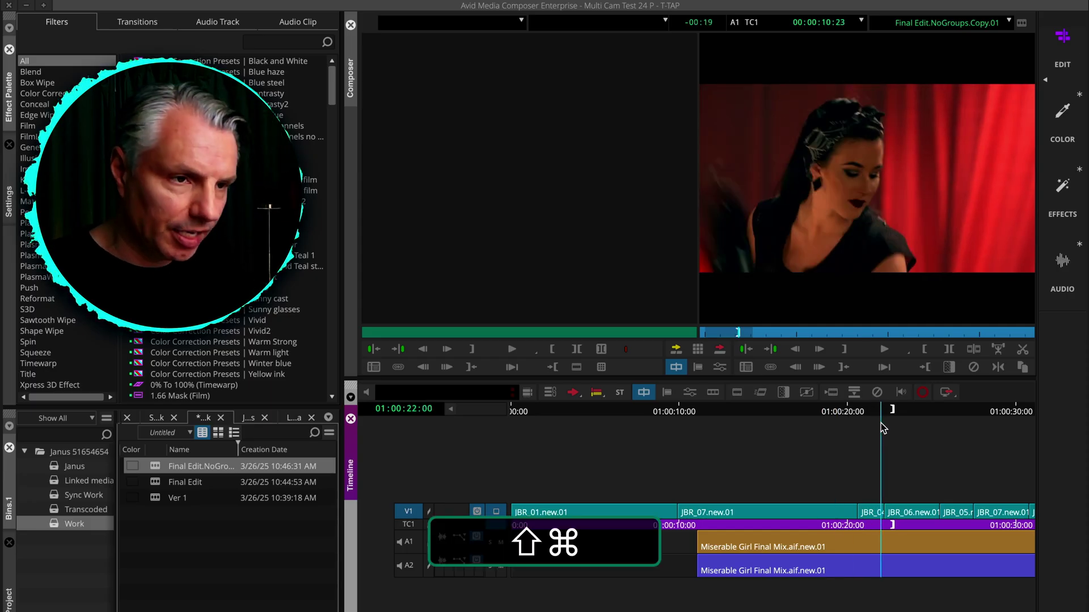
key(shift+super+m)
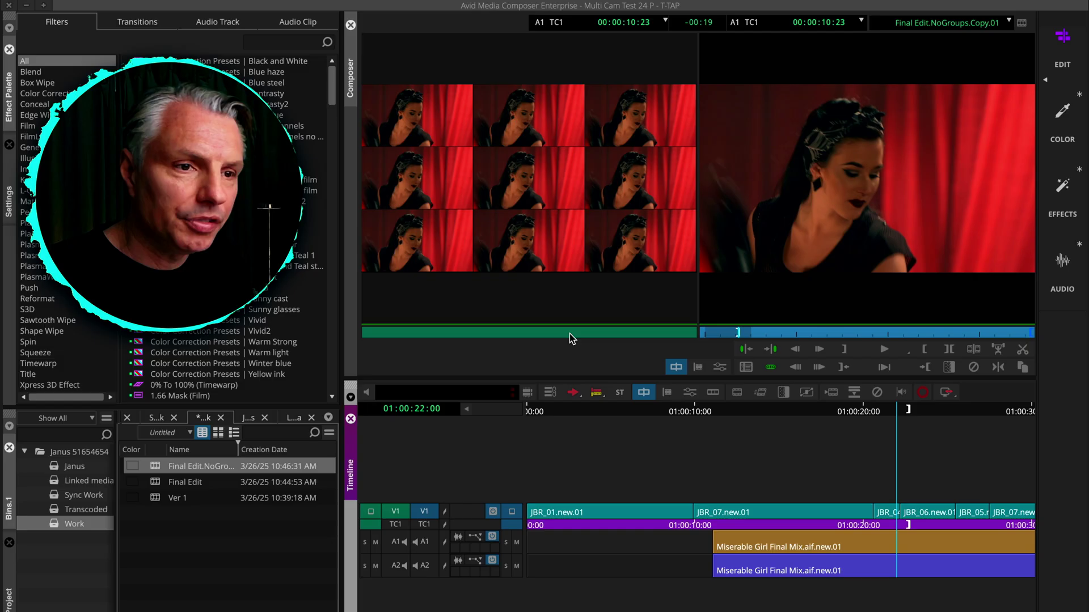
click(905, 412)
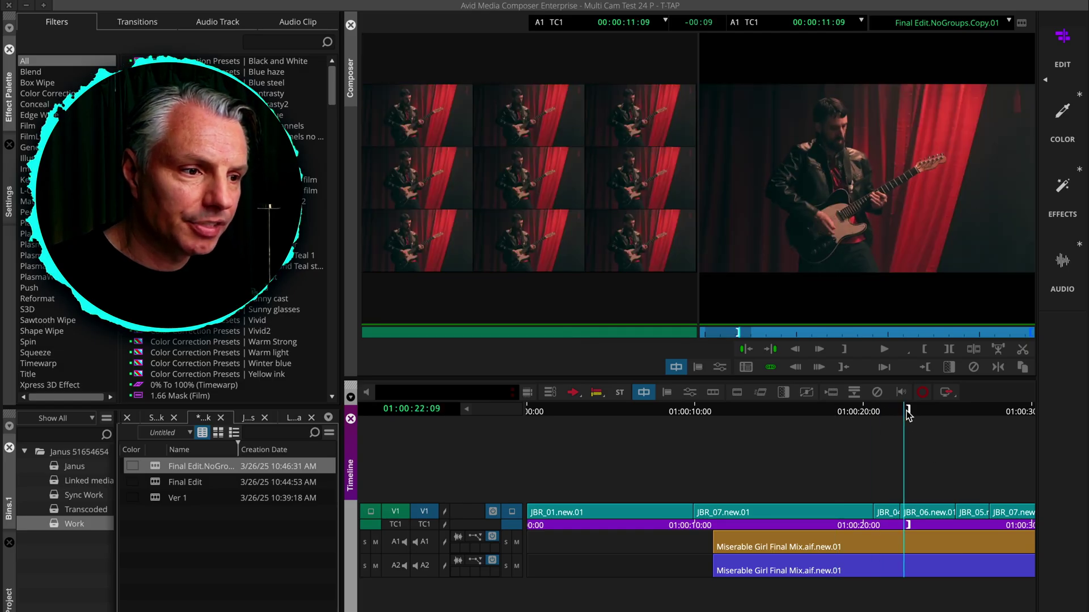
drag(906, 411, 871, 429)
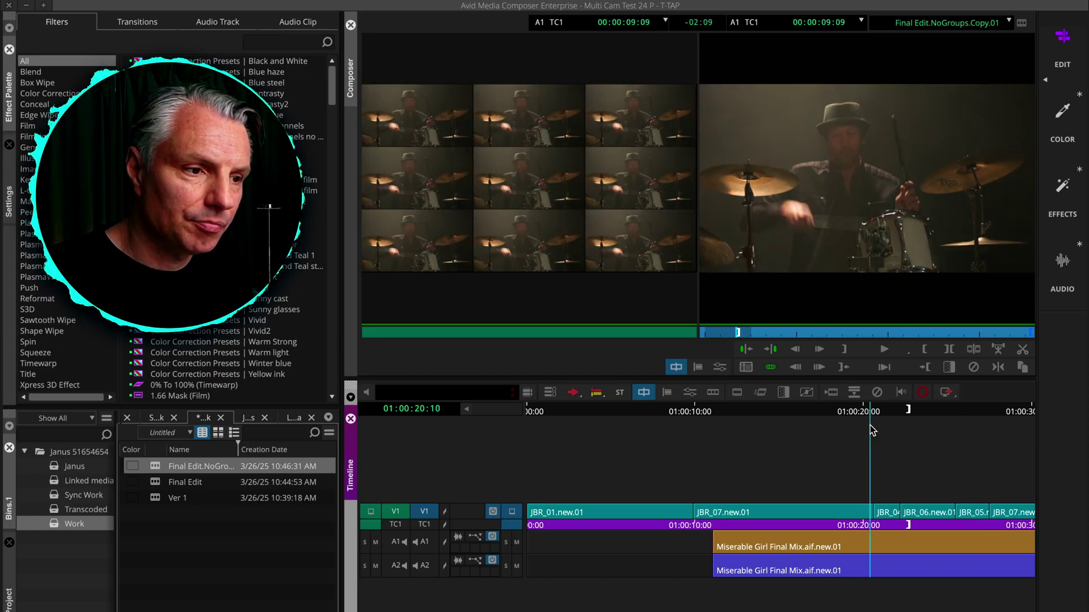
key(Left)
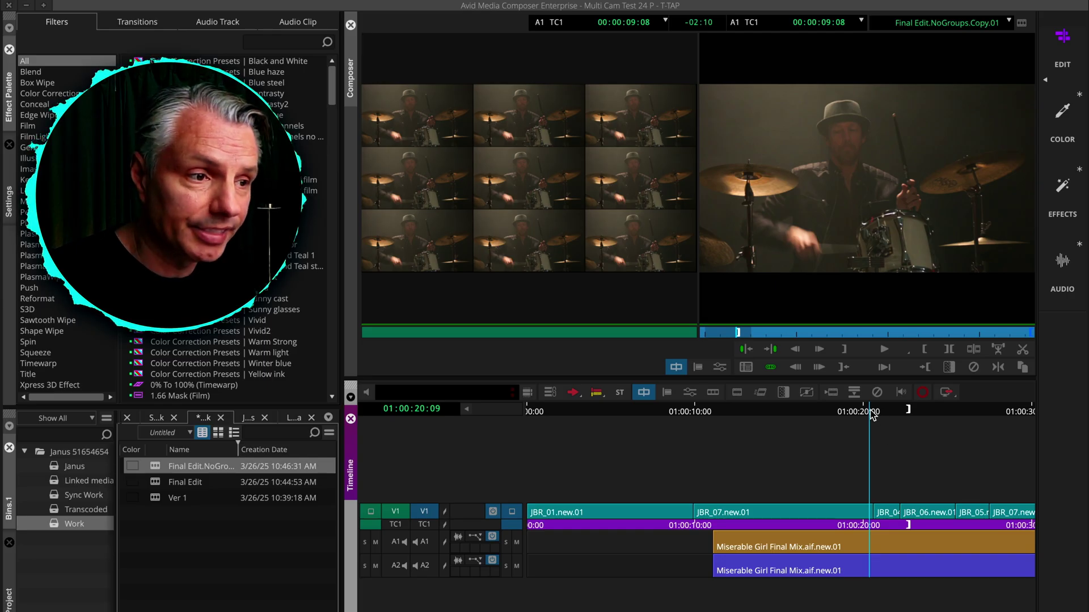
key(space)
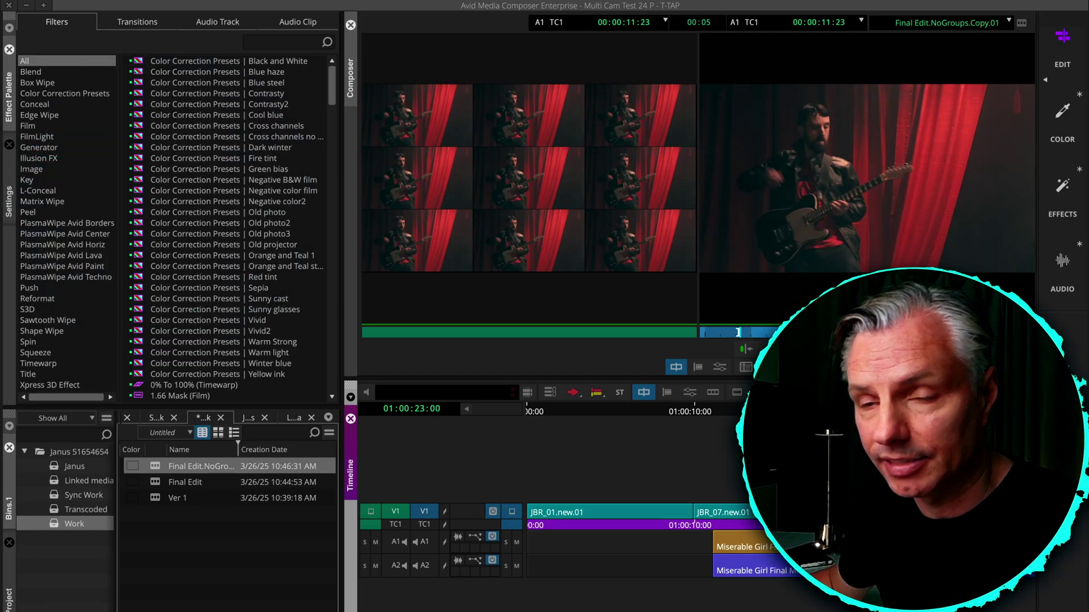
right_click(130, 550)
key(Escape)
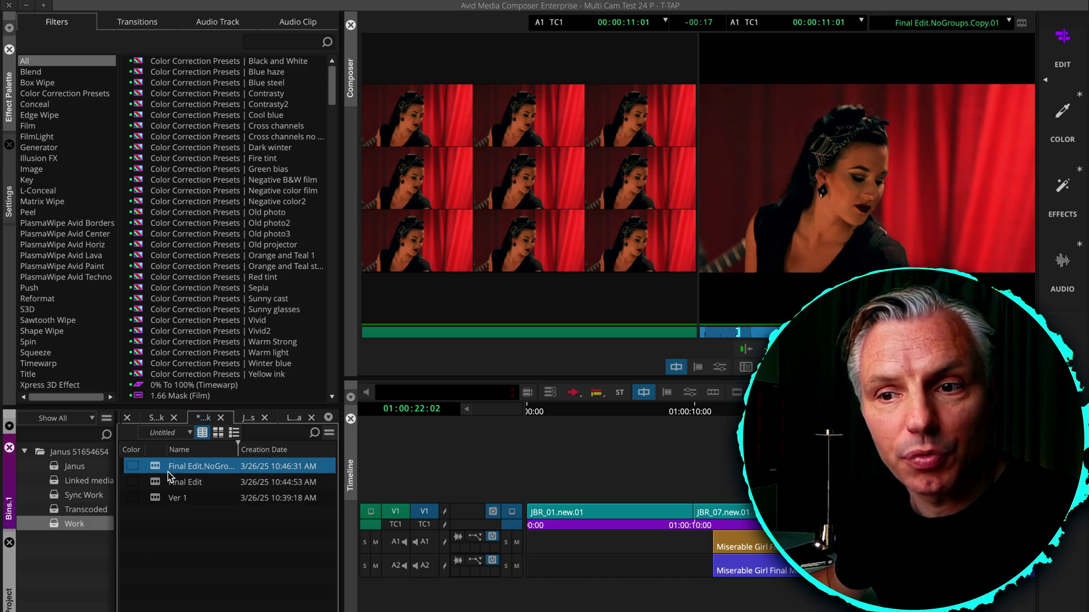